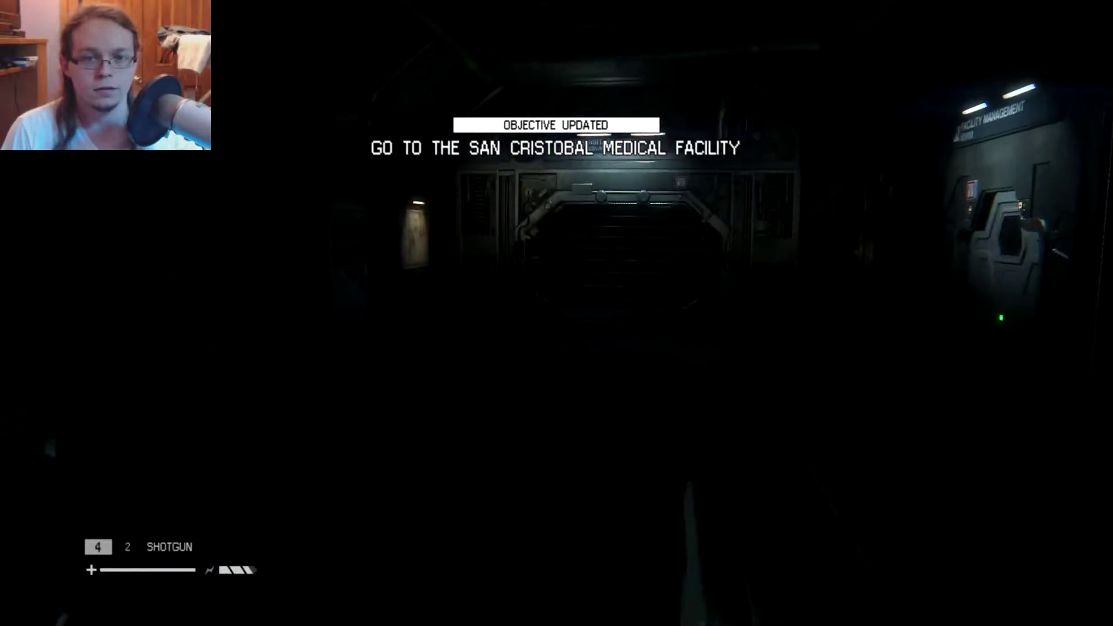
- Search the control-room crate for supplies and reach the dark stairs, checking the motion tracker
key("Tab")
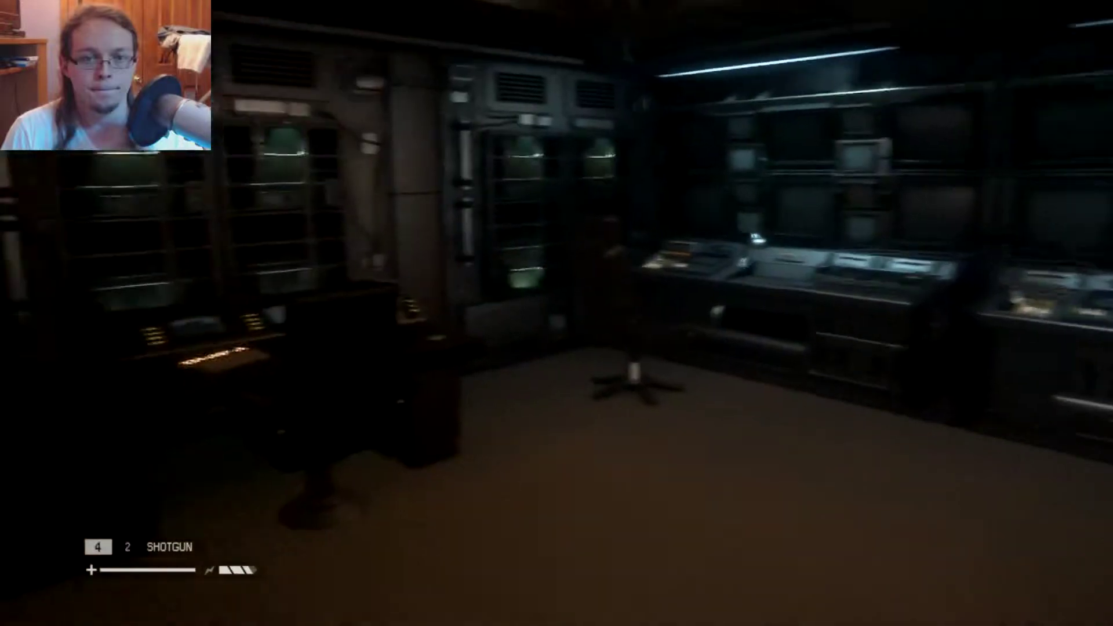
key("e")
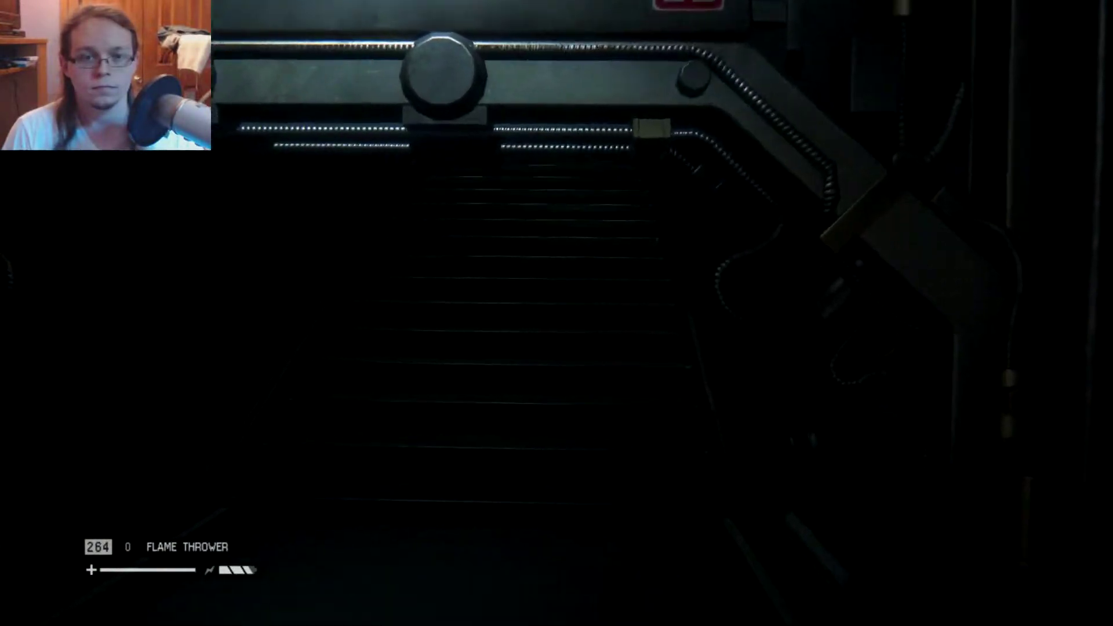
key("Tab")
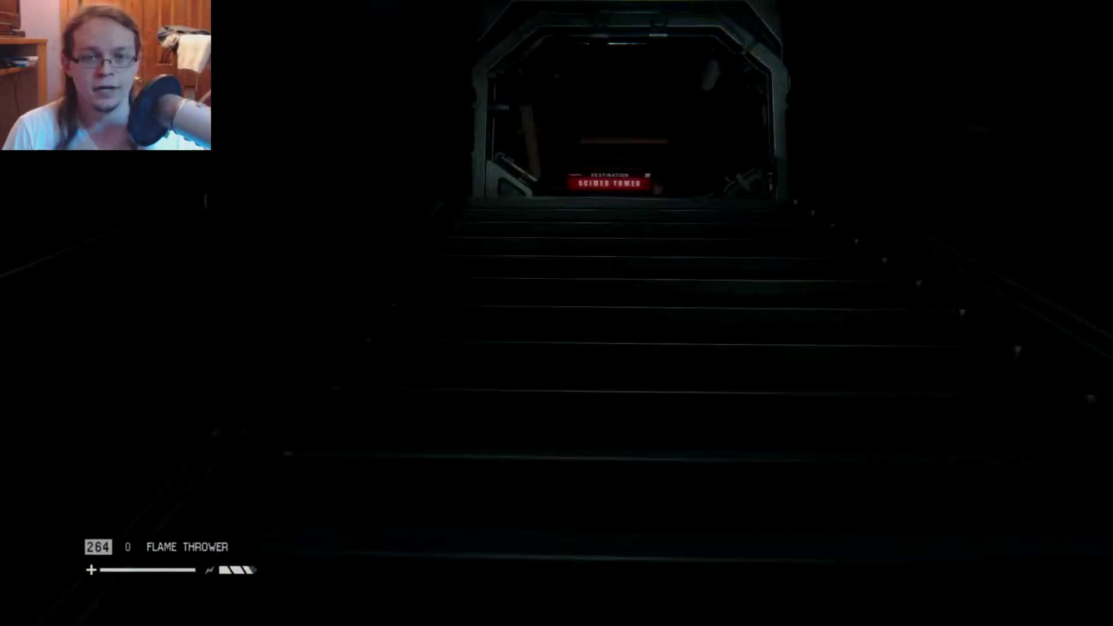
- Climb into the tram station and save at the emergency phone, overwriting the old save
key("w")
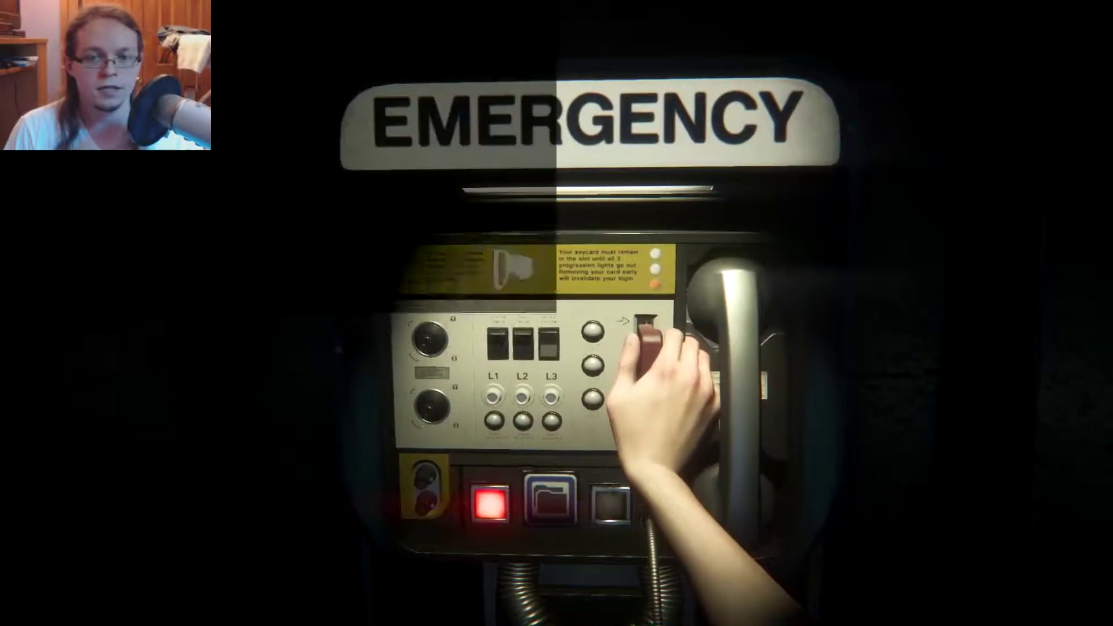
key("Return")
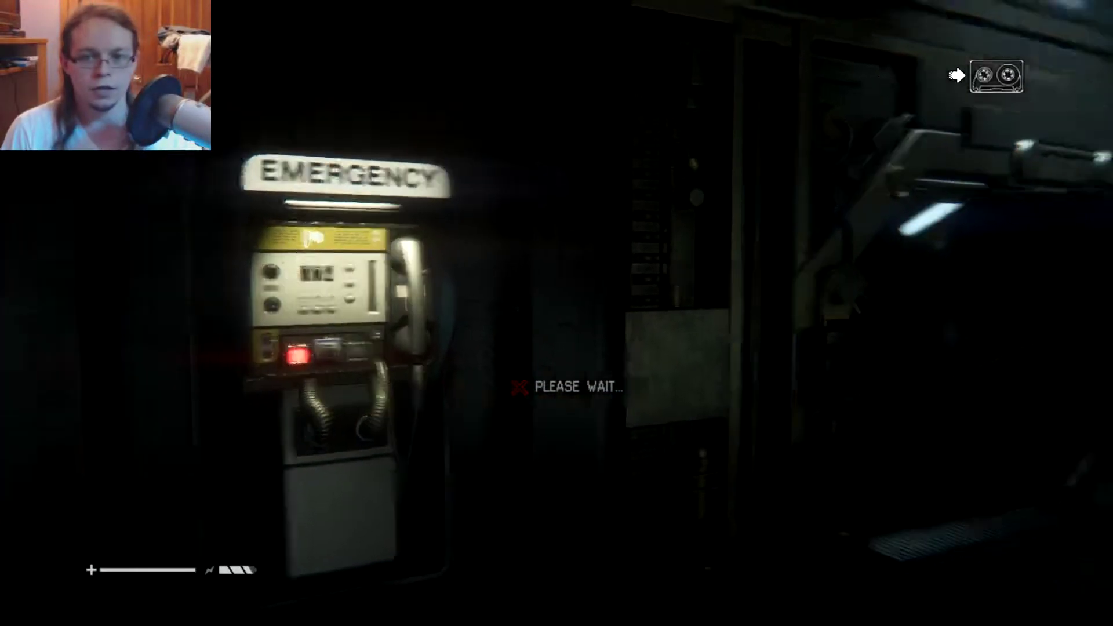
key("Tab")
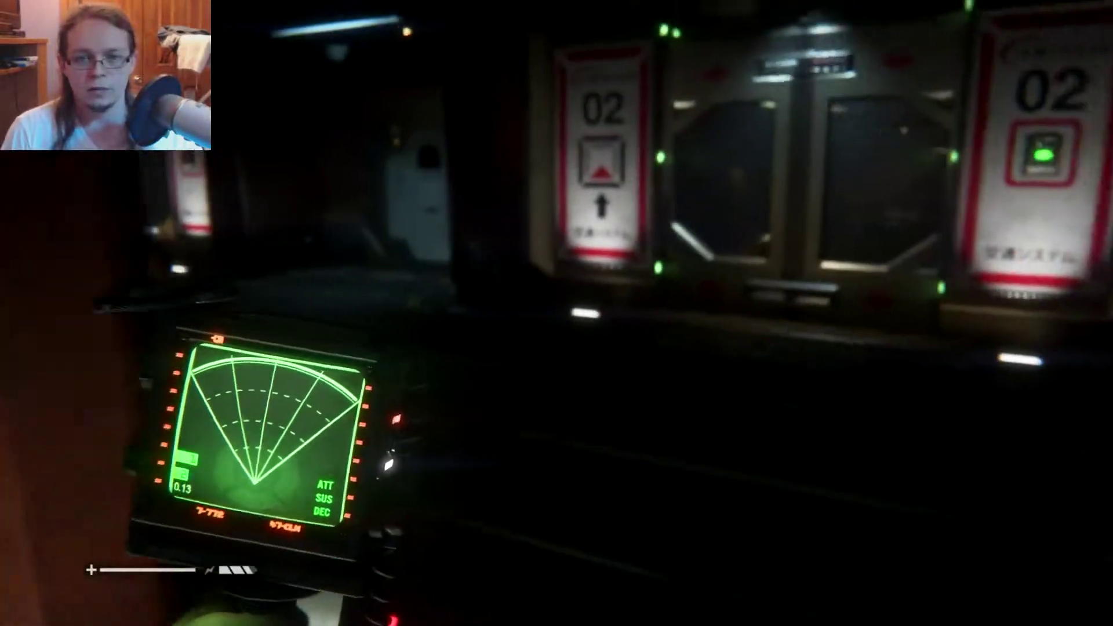
- Scan the station hall with the tracker, checking the 04 power panel and 03 doors
key("Tab")
key("Tab")
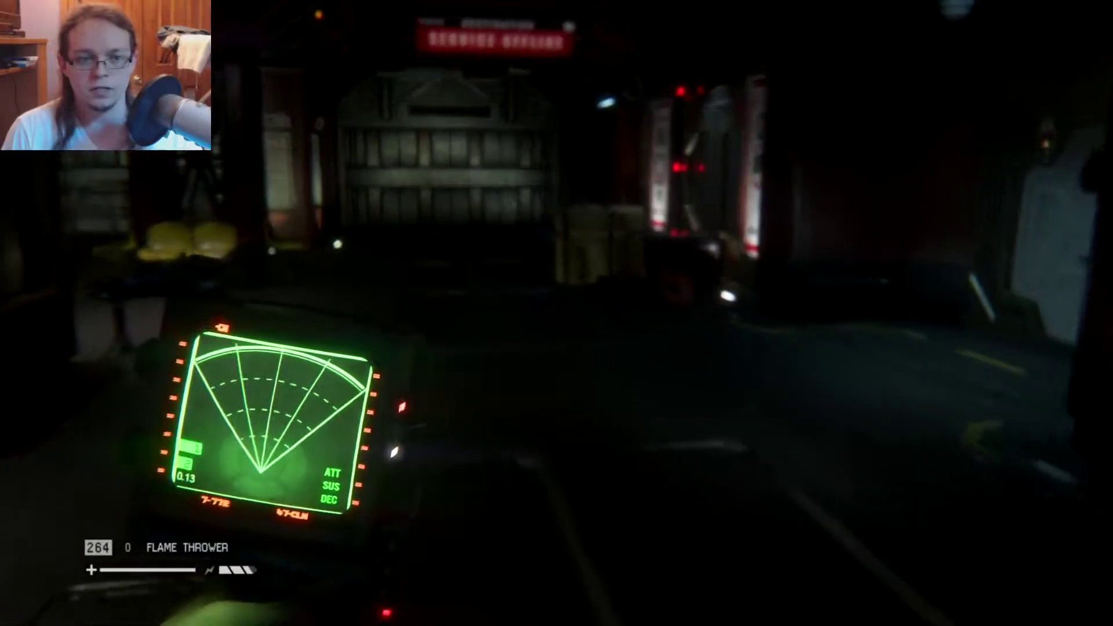
key("Tab")
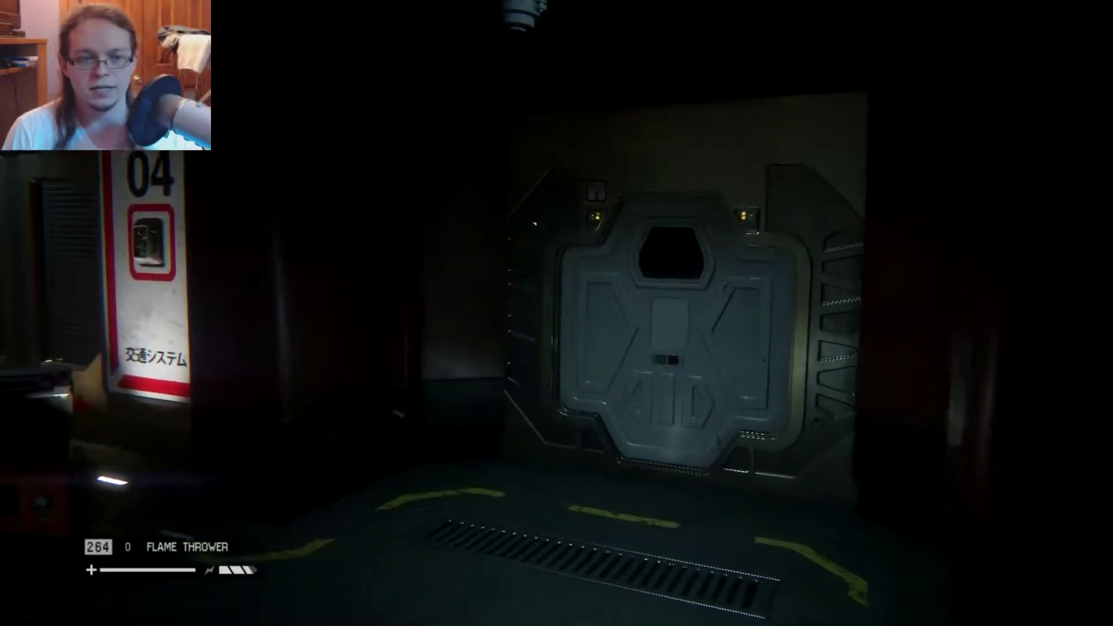
key("w")
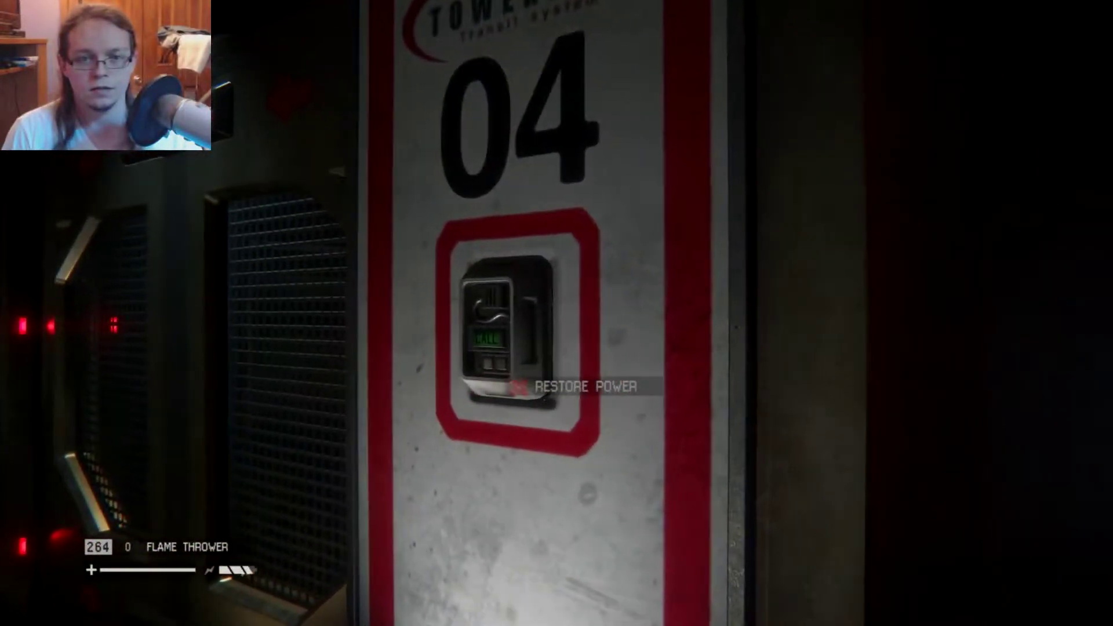
key("s")
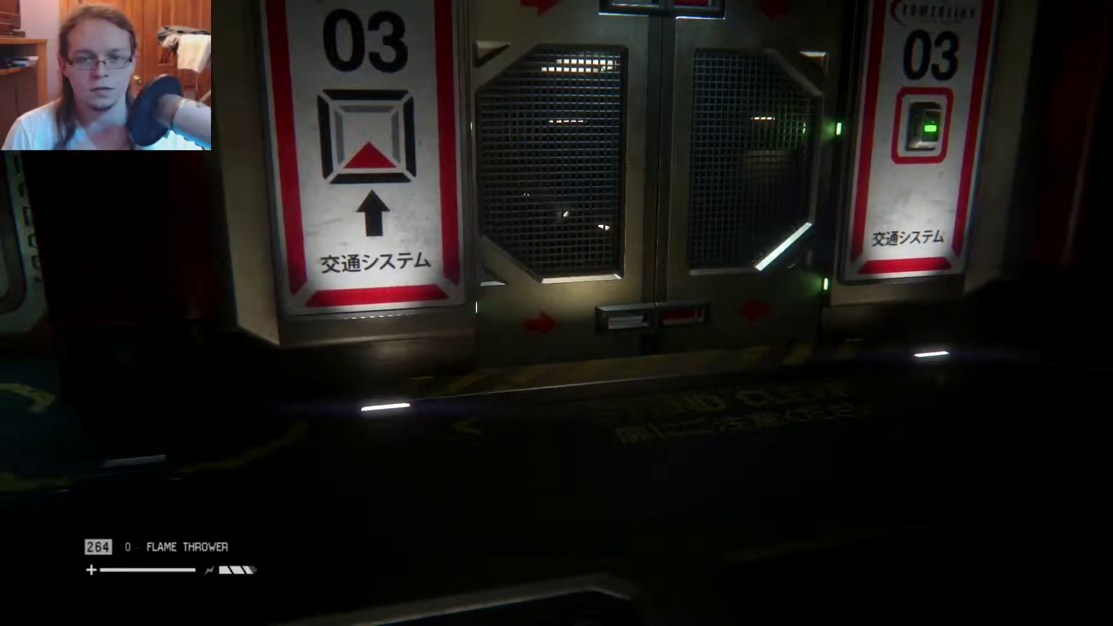
key("m")
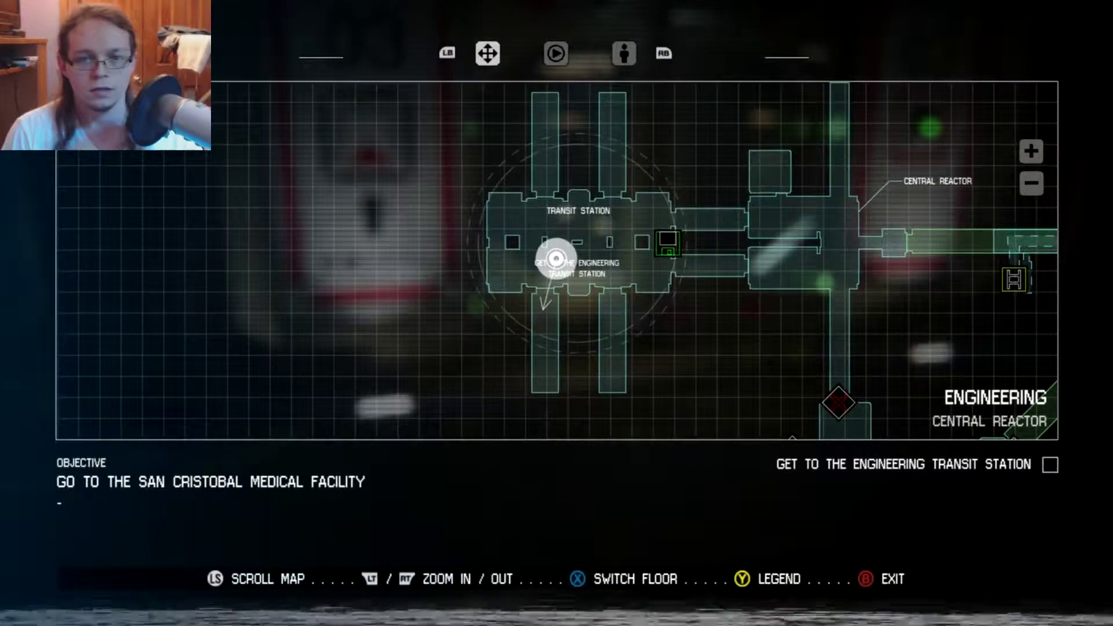
- Close the map and call the transit car at the 01 and 02 panels
key("m")
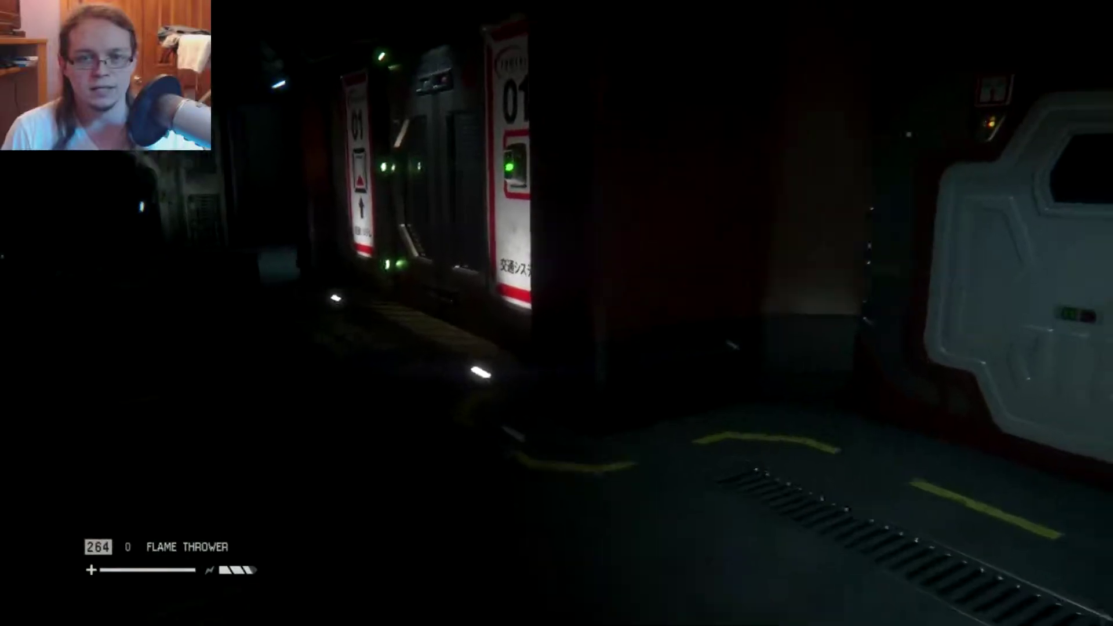
key("w")
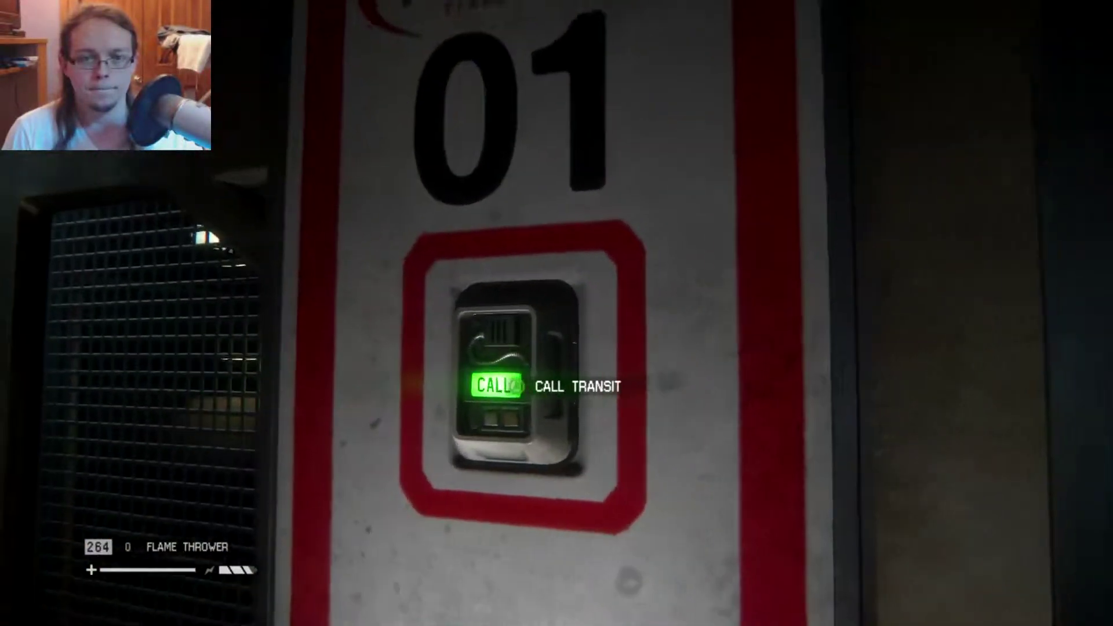
key("Tab")
key("Tab")
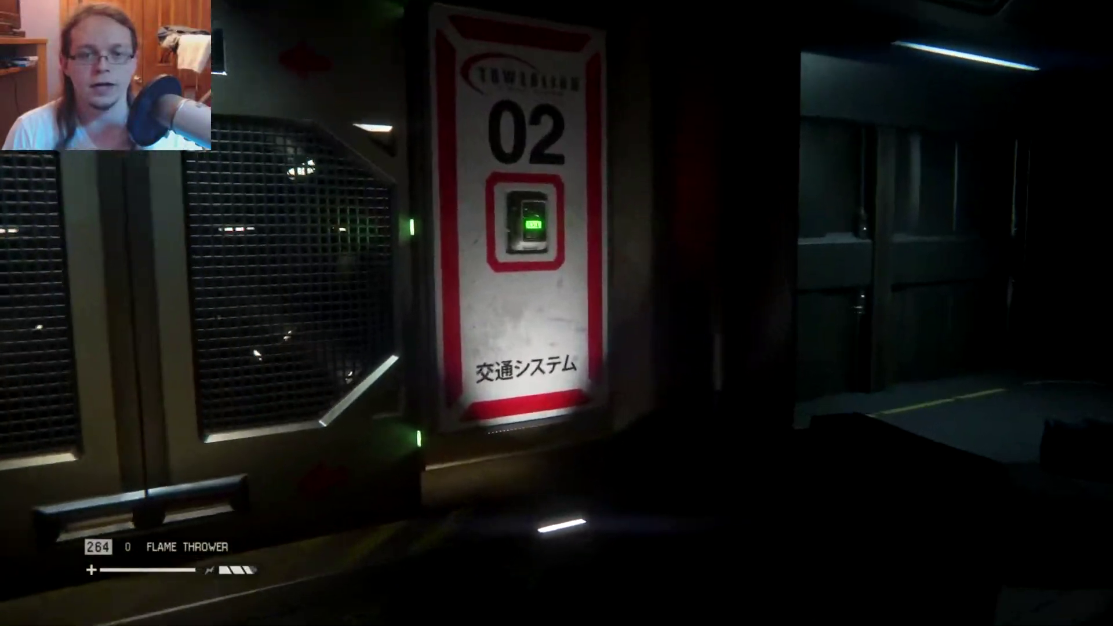
key("e")
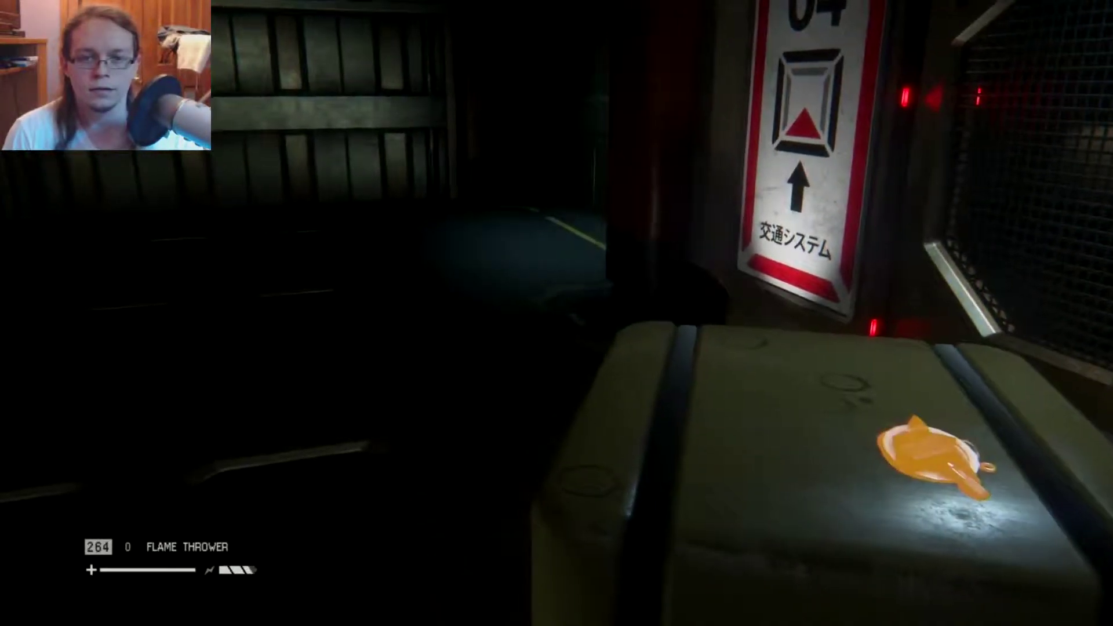
- Explore the waiting hall past the stacked crates, chairs and cart toward door 01
key("Tab")
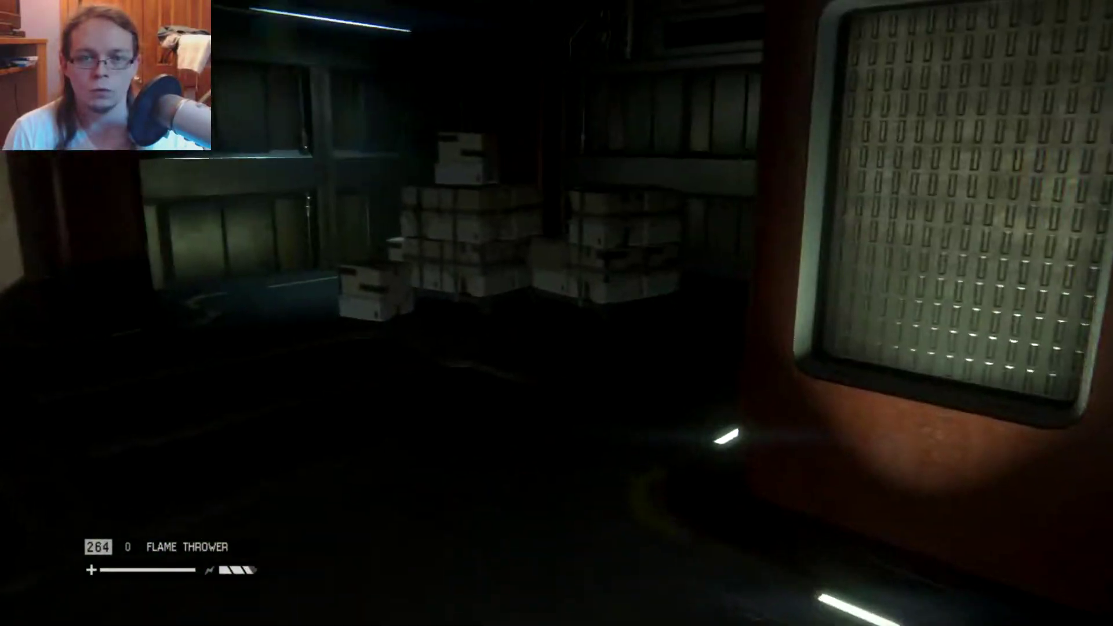
key("w")
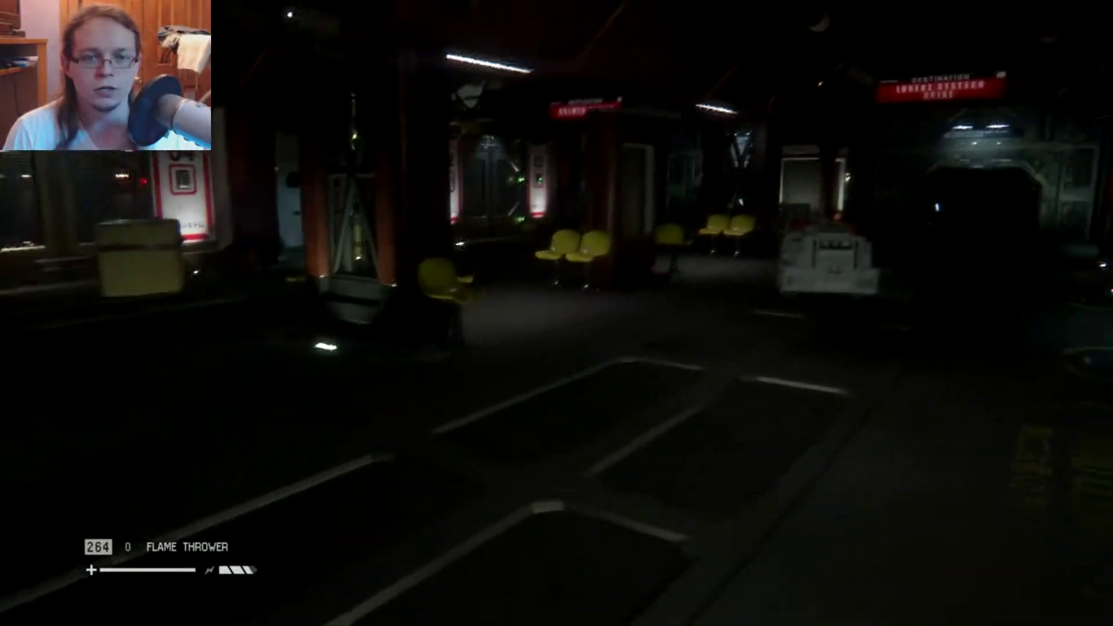
key("w")
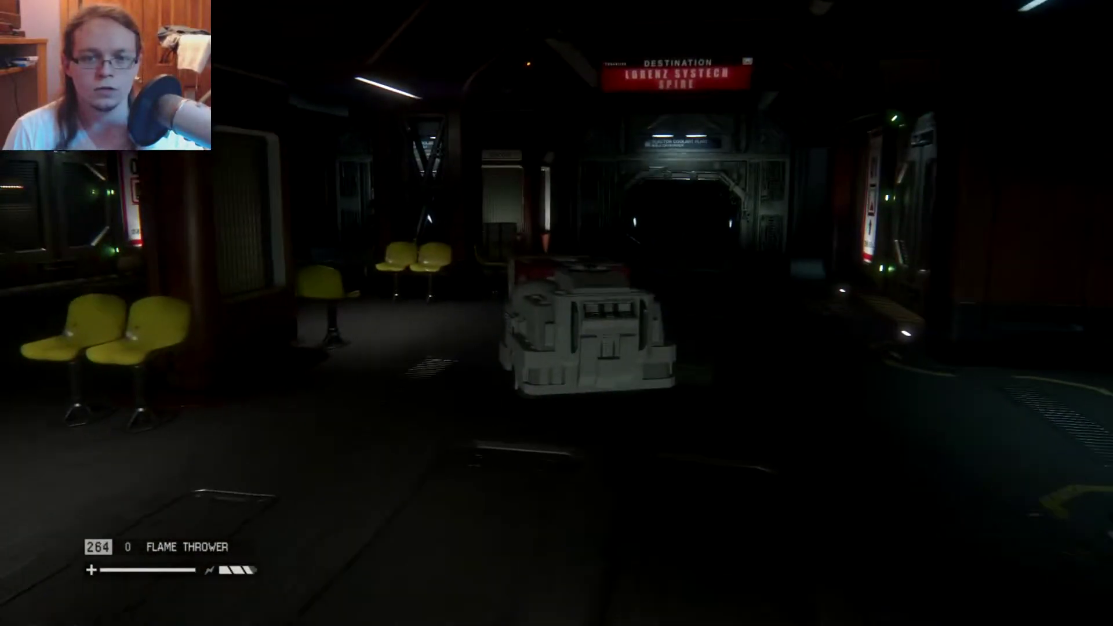
key("w")
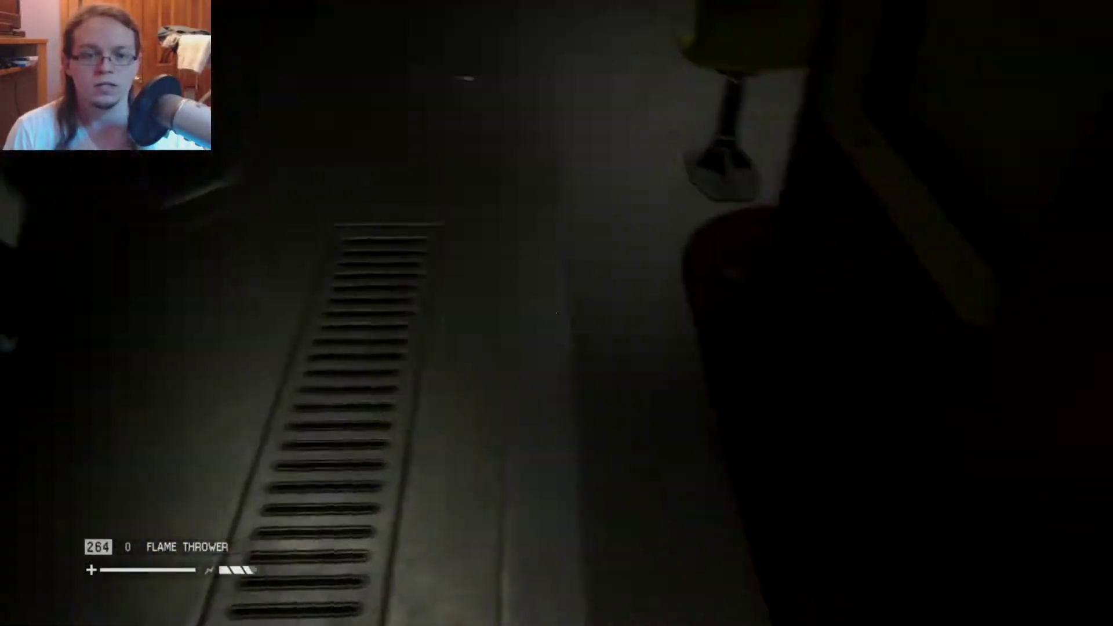
- Craft two Medikits, leaving 90 scrap, and walk to the 02 transit doors
key("q")
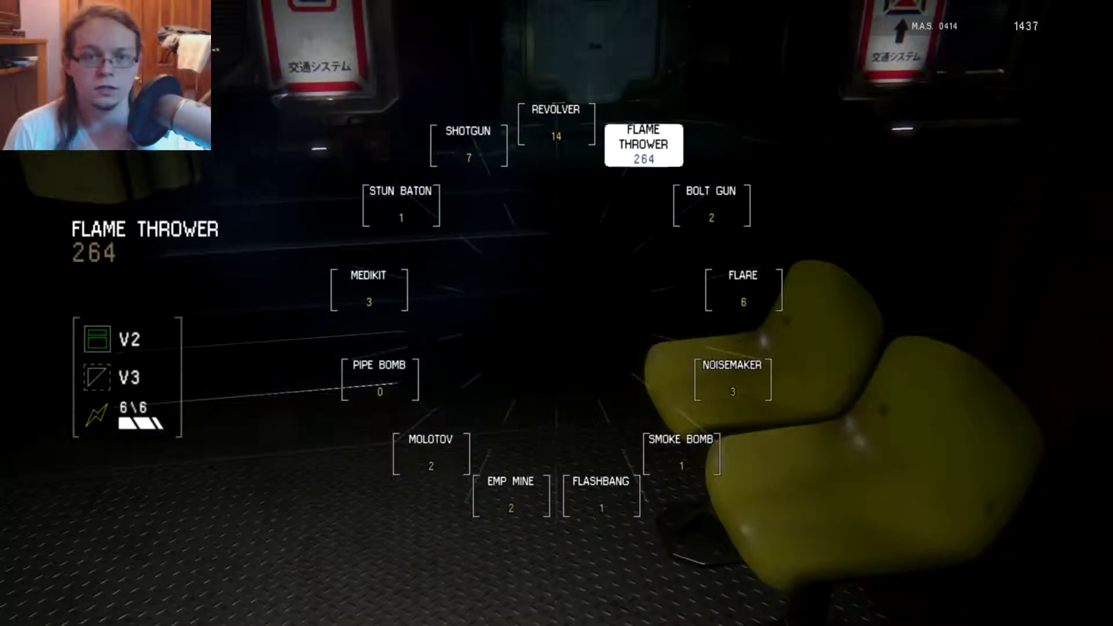
key("f")
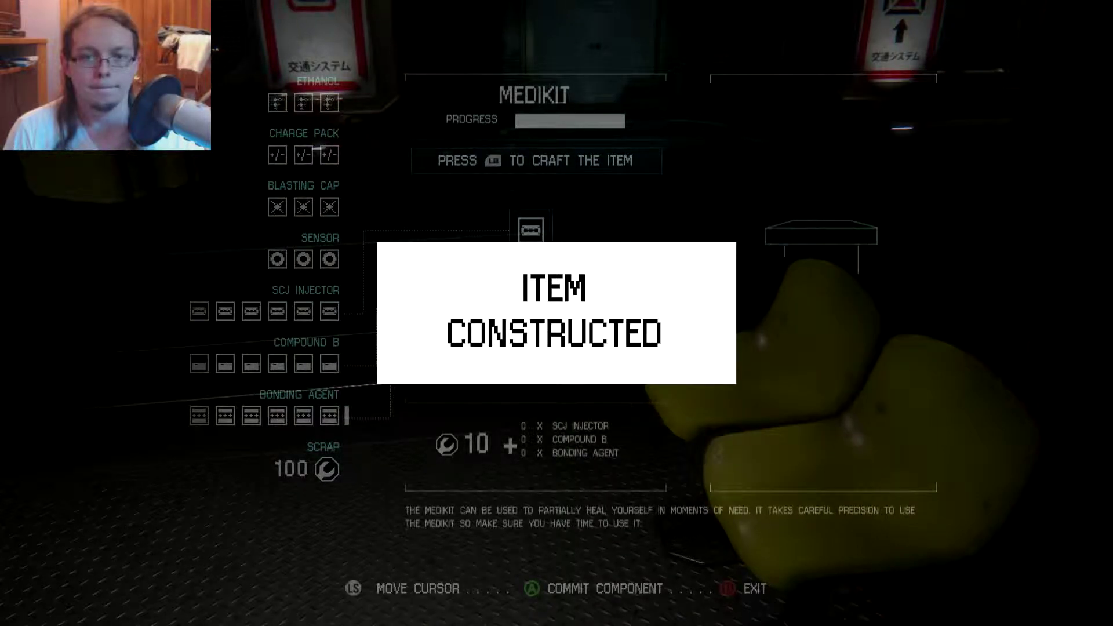
key("Escape")
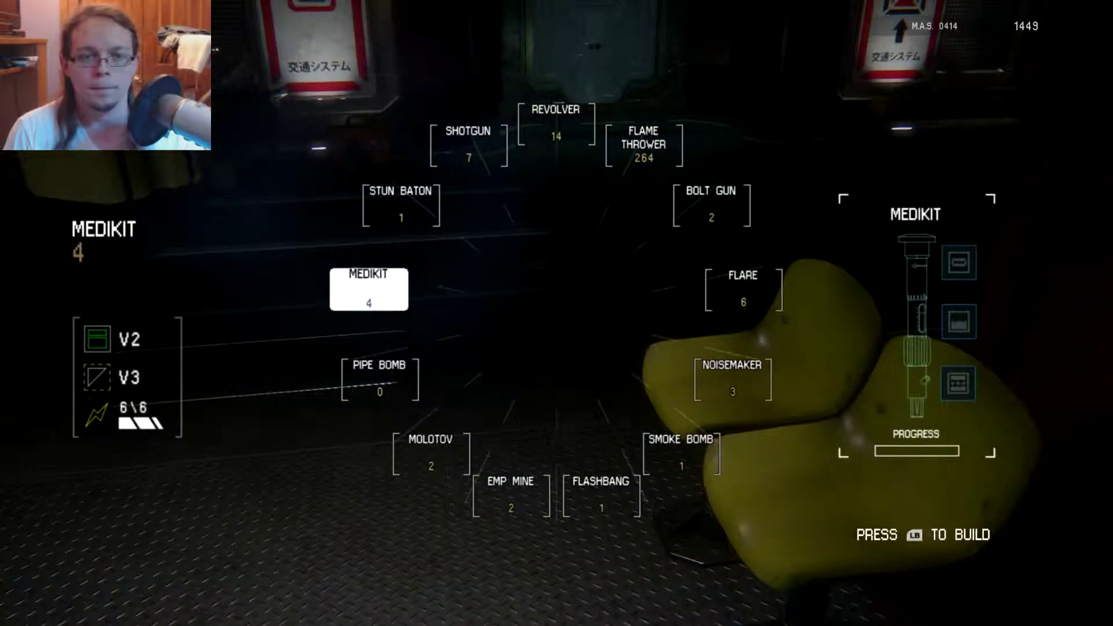
key("Escape")
key("Tab")
key("f")
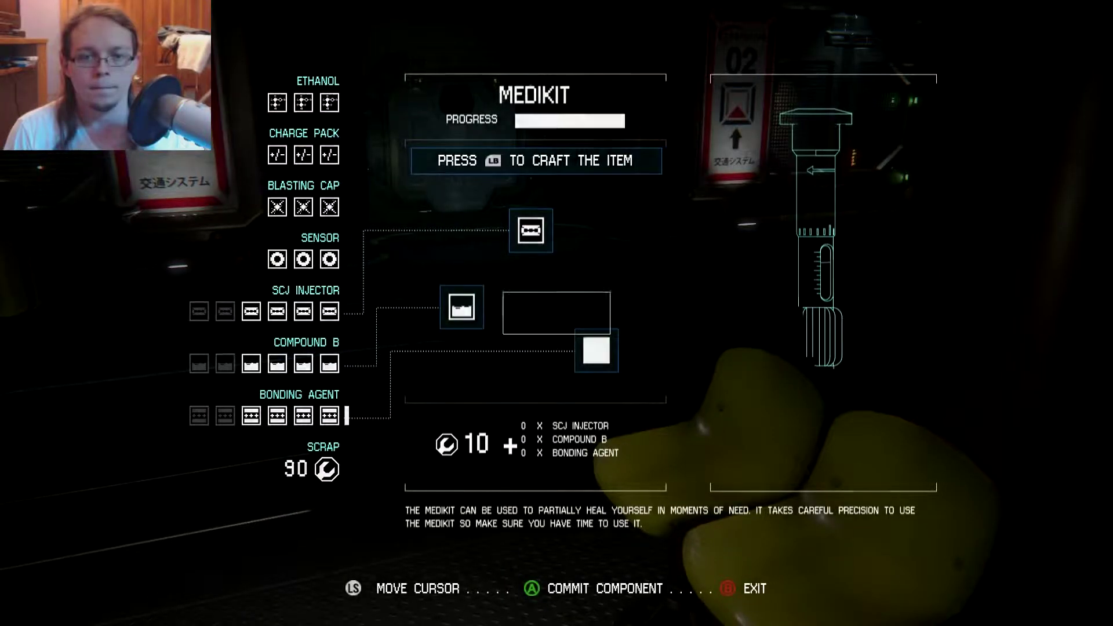
key("Escape")
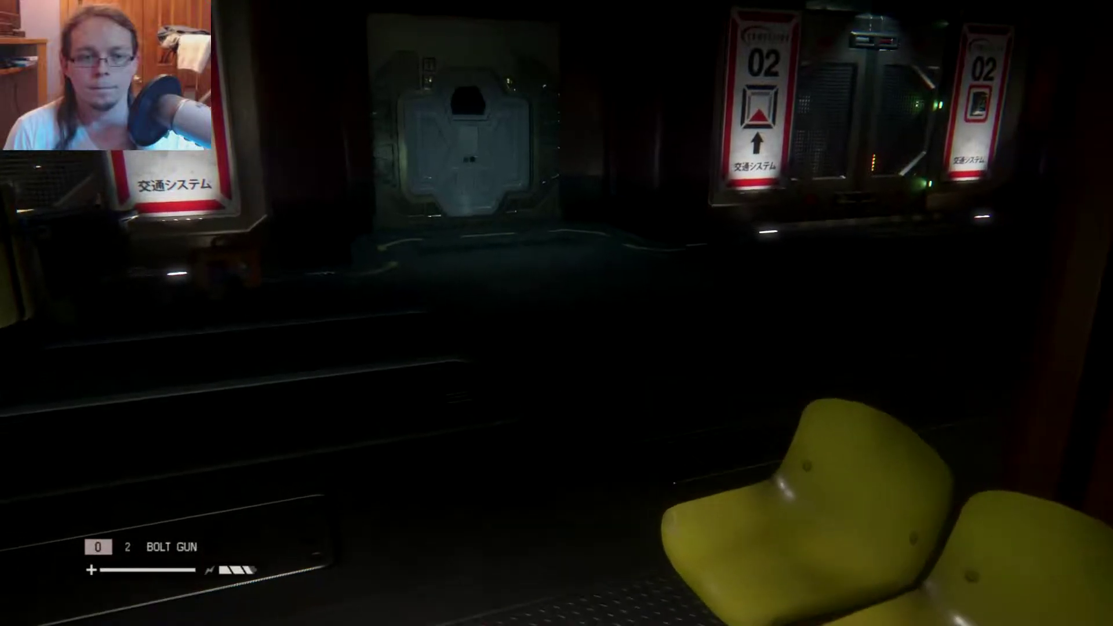
key("w")
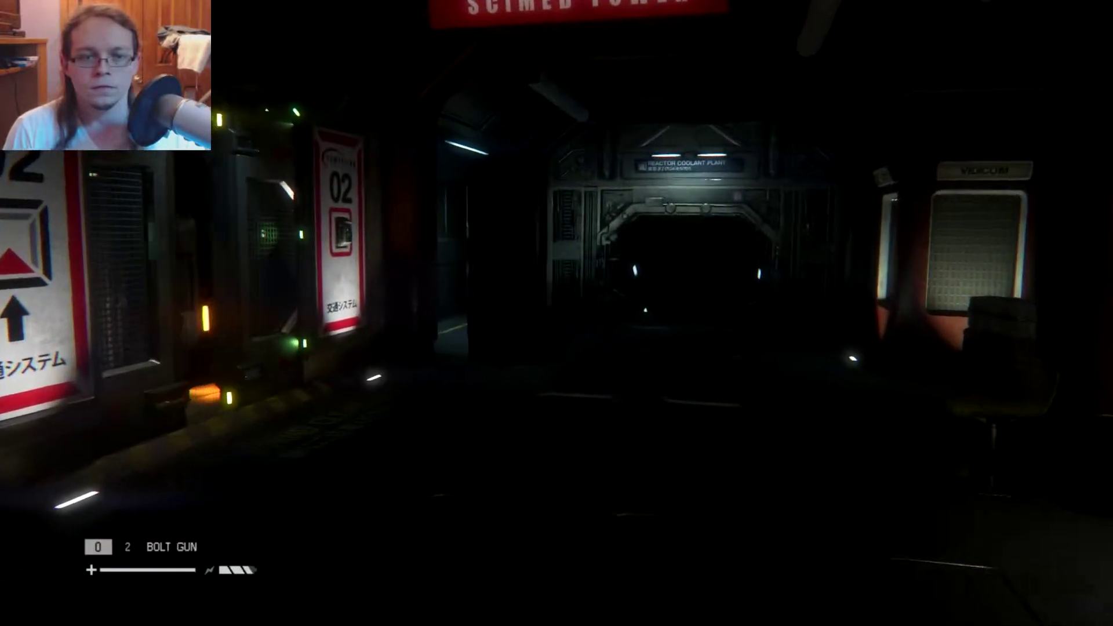
scroll(557, 313, "down", 1)
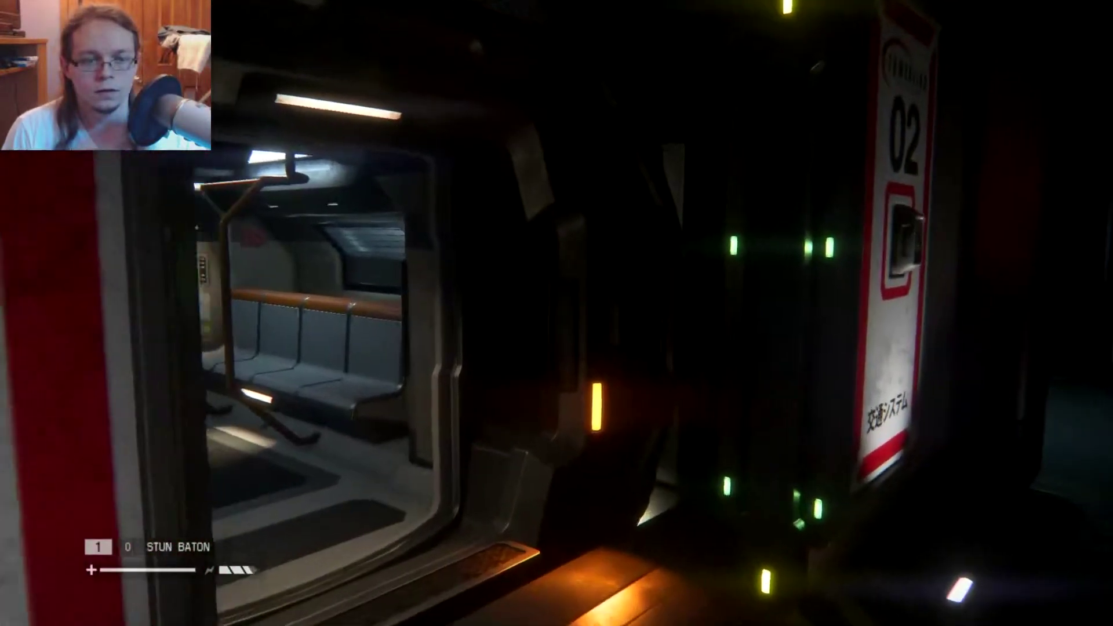
scroll(556, 313, "down", 1)
scroll(557, 314, "down", 1)
scroll(557, 313, "up", 1)
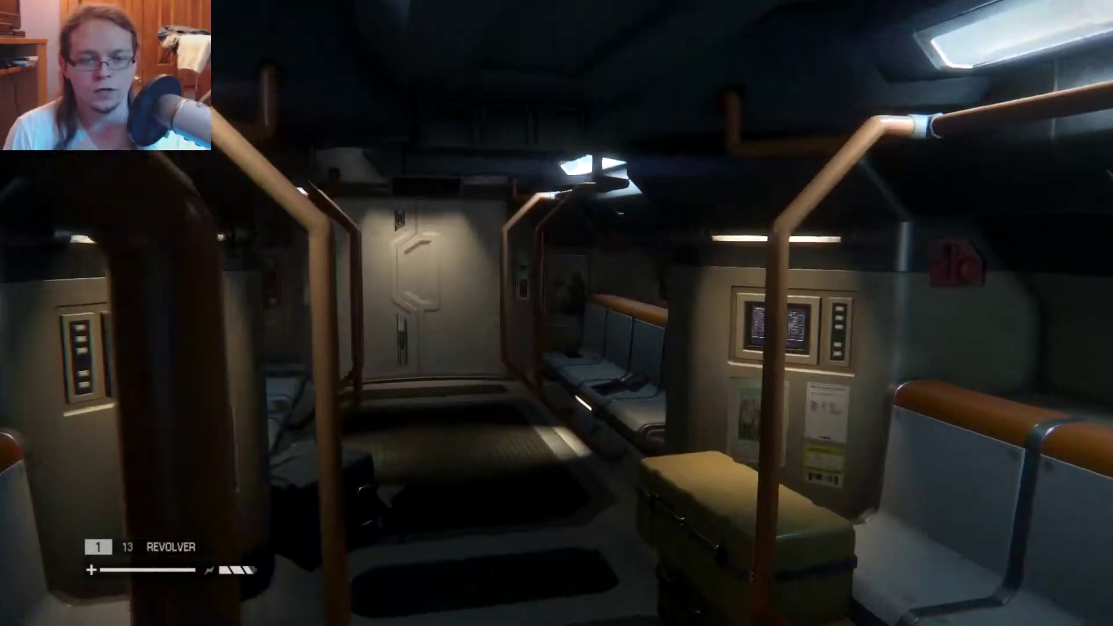
- Board the transit car and reload the revolver and bolt gun during the ride
key("w")
key("r")
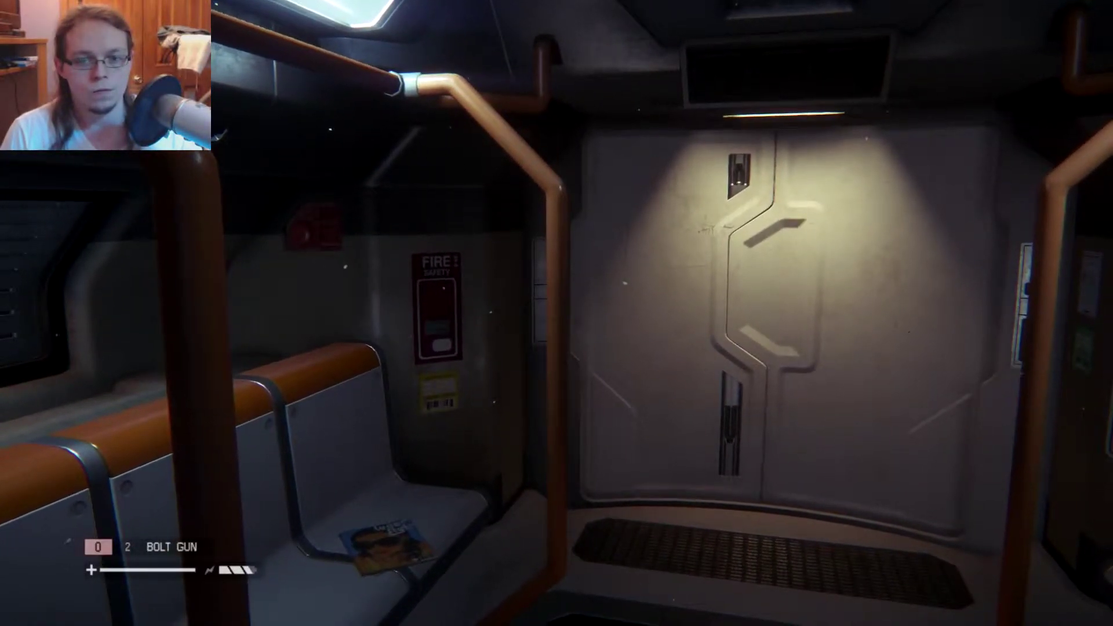
key("r")
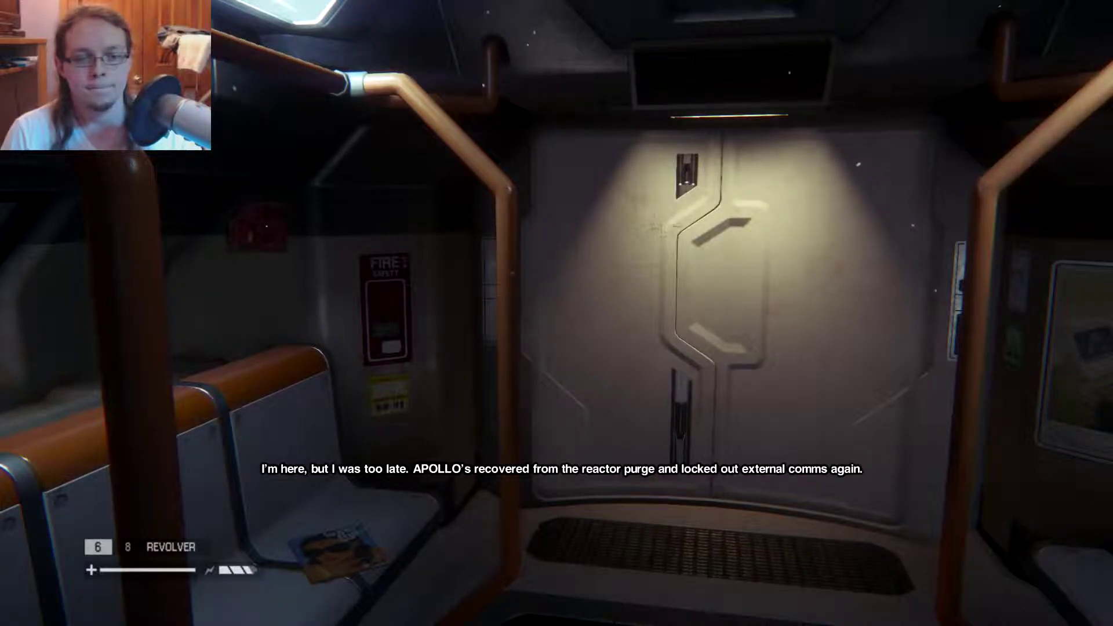
- Equip the flamethrower and scan around the arrival door, lockers and tram doors
key("3")
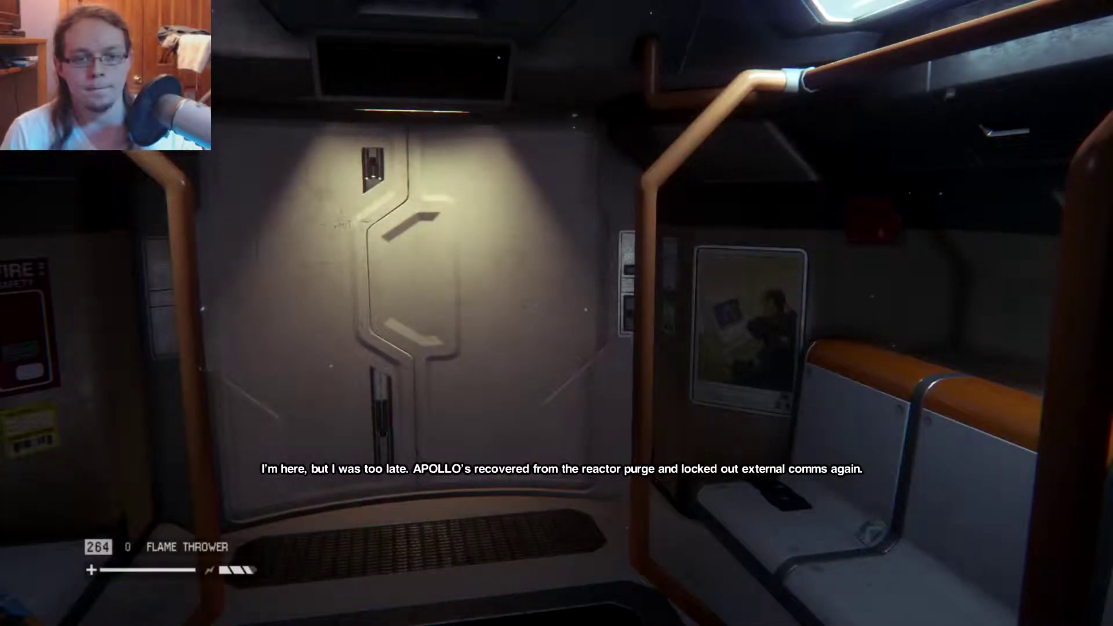
key("Tab")
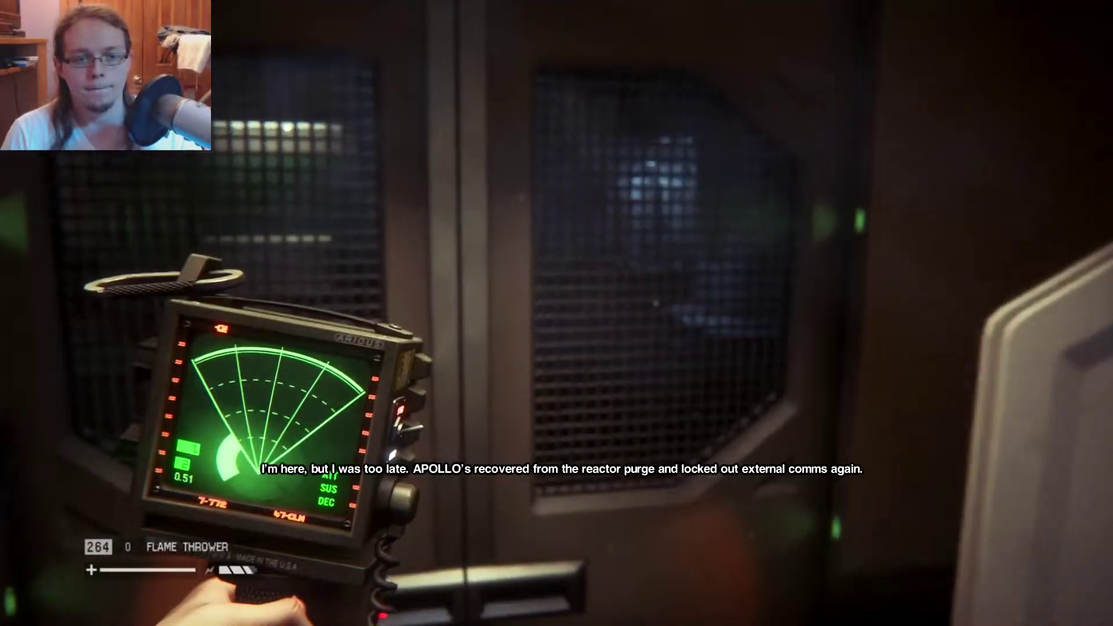
key("Tab")
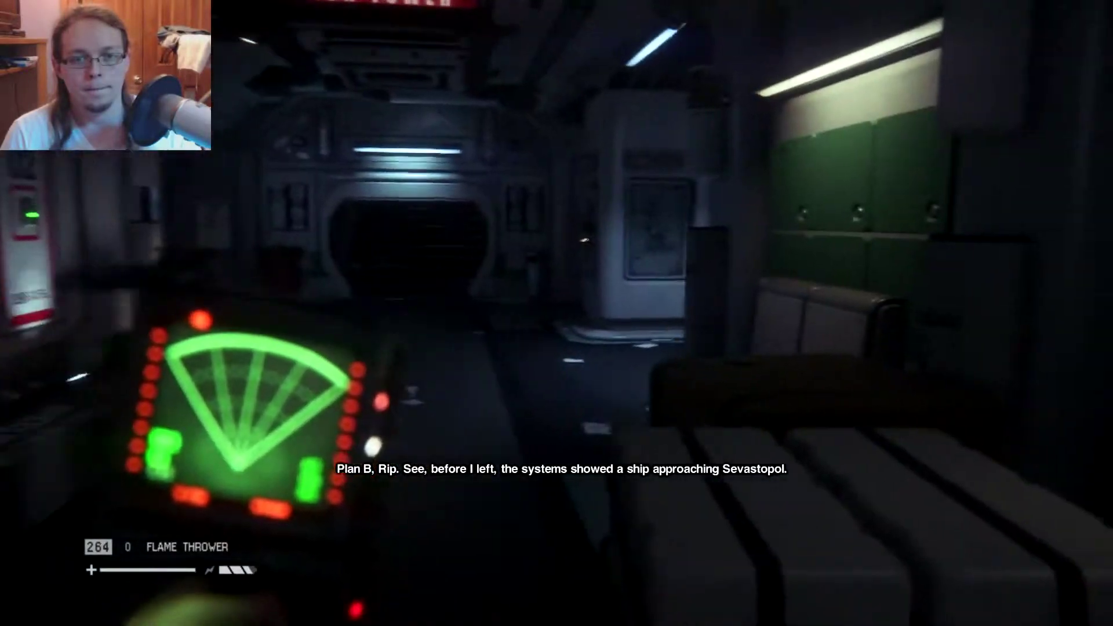
key("Tab")
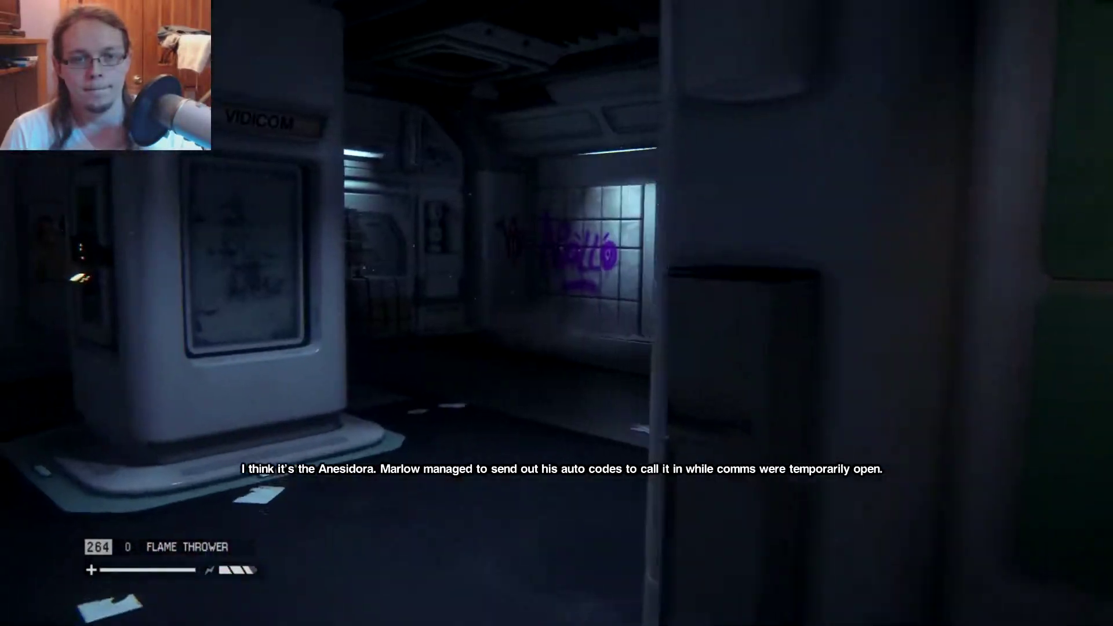
key("Tab")
key("Tab")
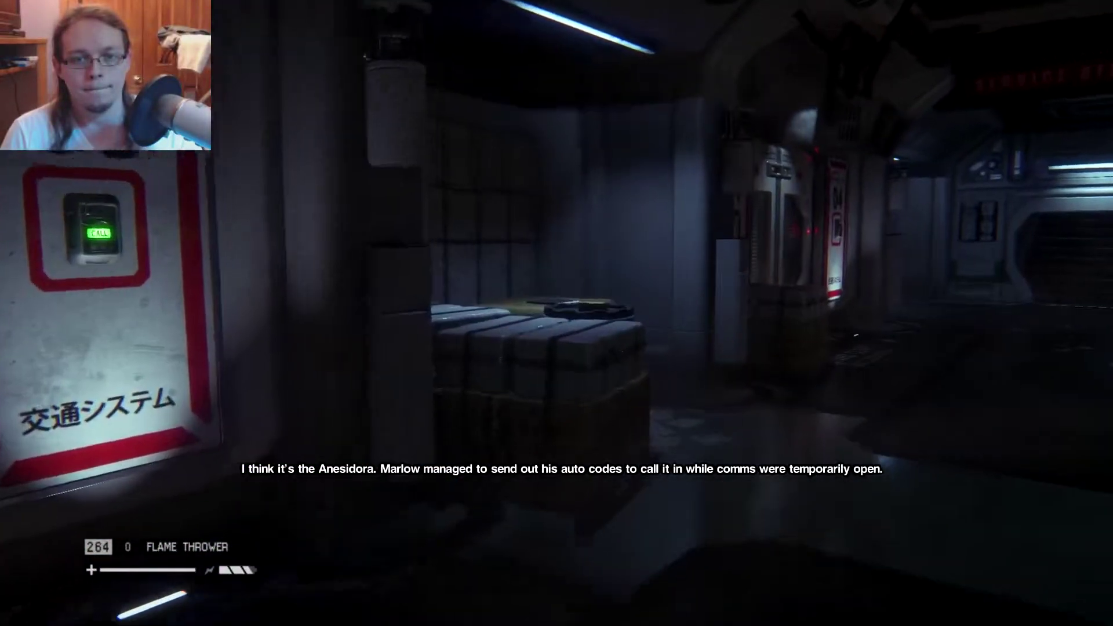
- Save at the emergency panel with the keycard, confirming the overwrite
key("w")
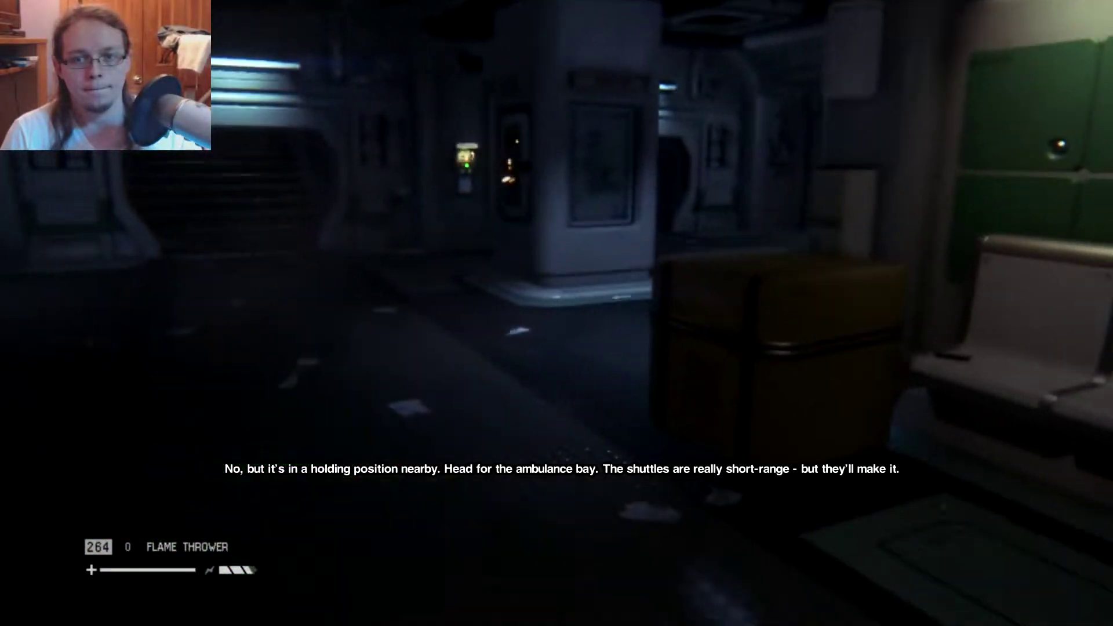
key("w")
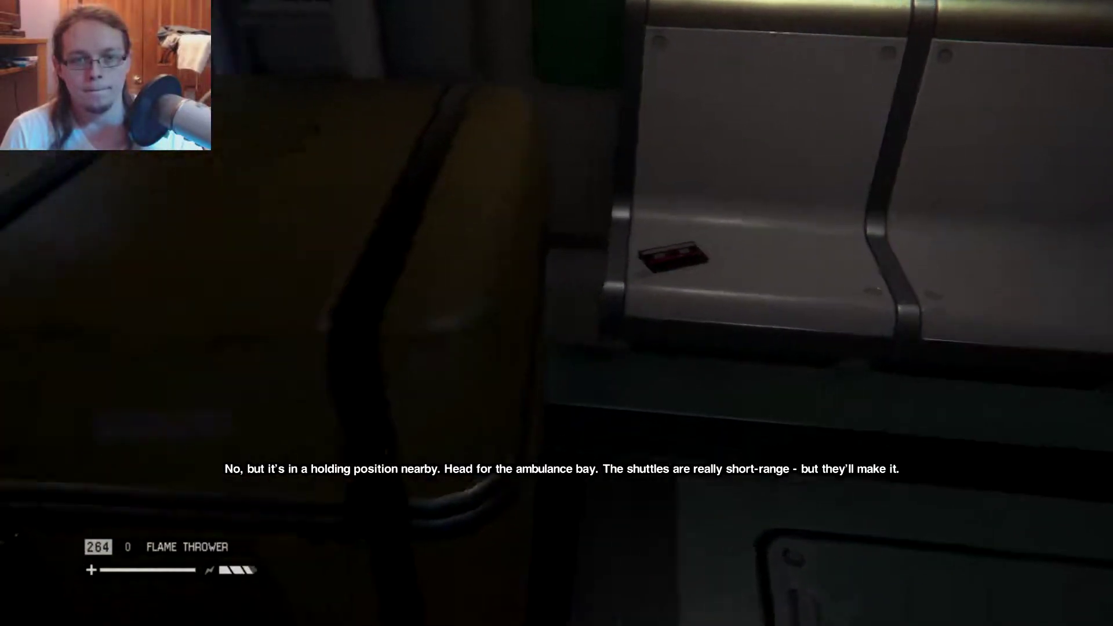
key("w")
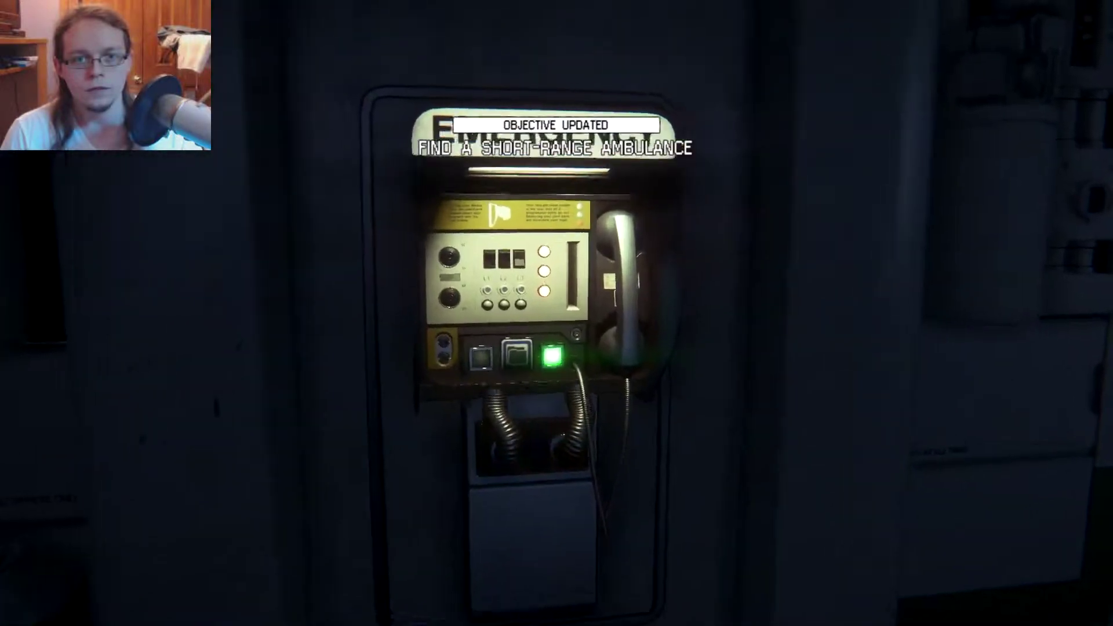
key("e")
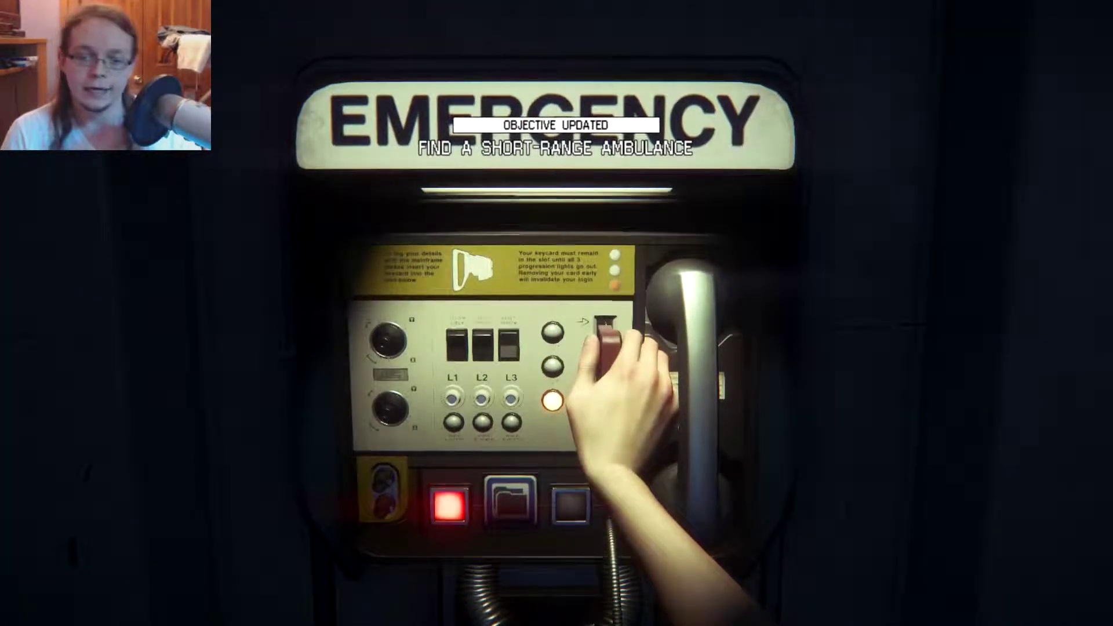
key("Return")
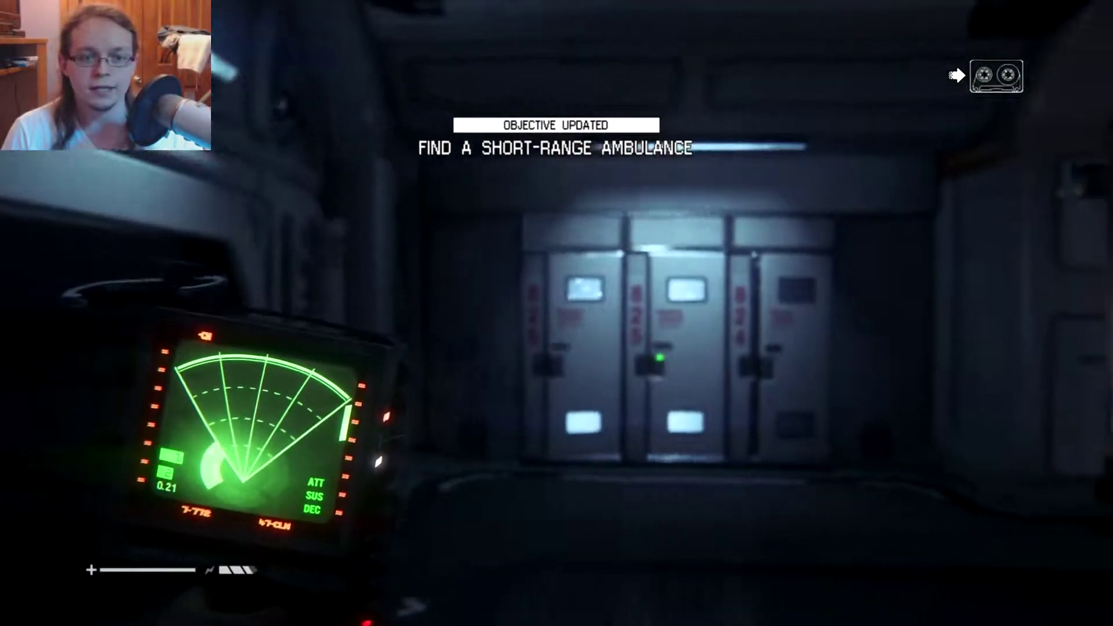
- Advance down the bench corridor toward the ticket-barrier room, scanning with the tracker
key("w")
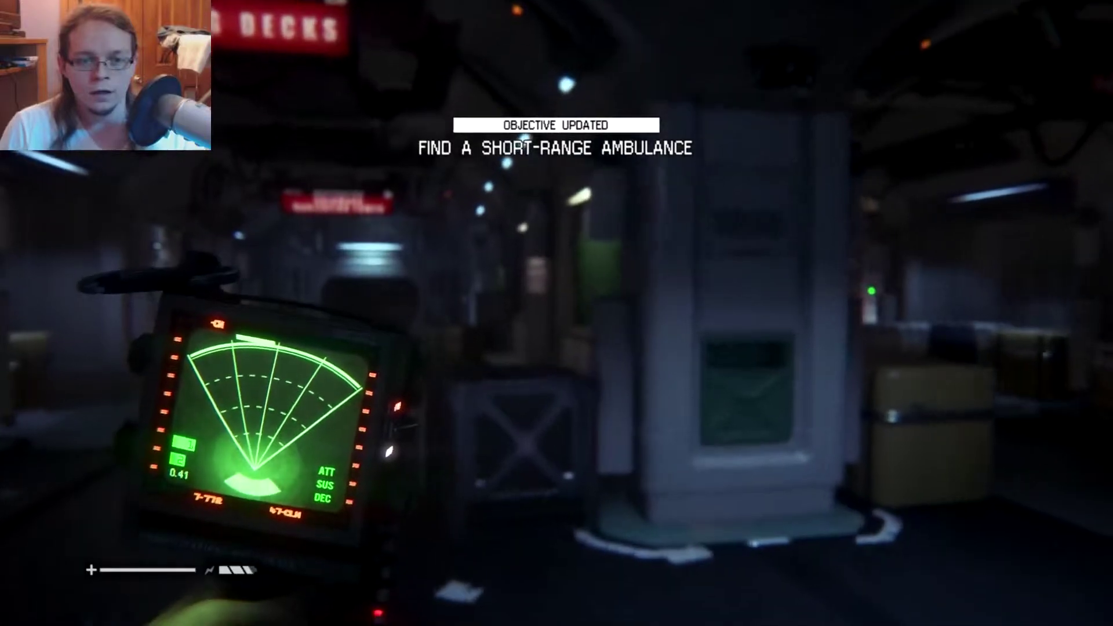
key("Tab")
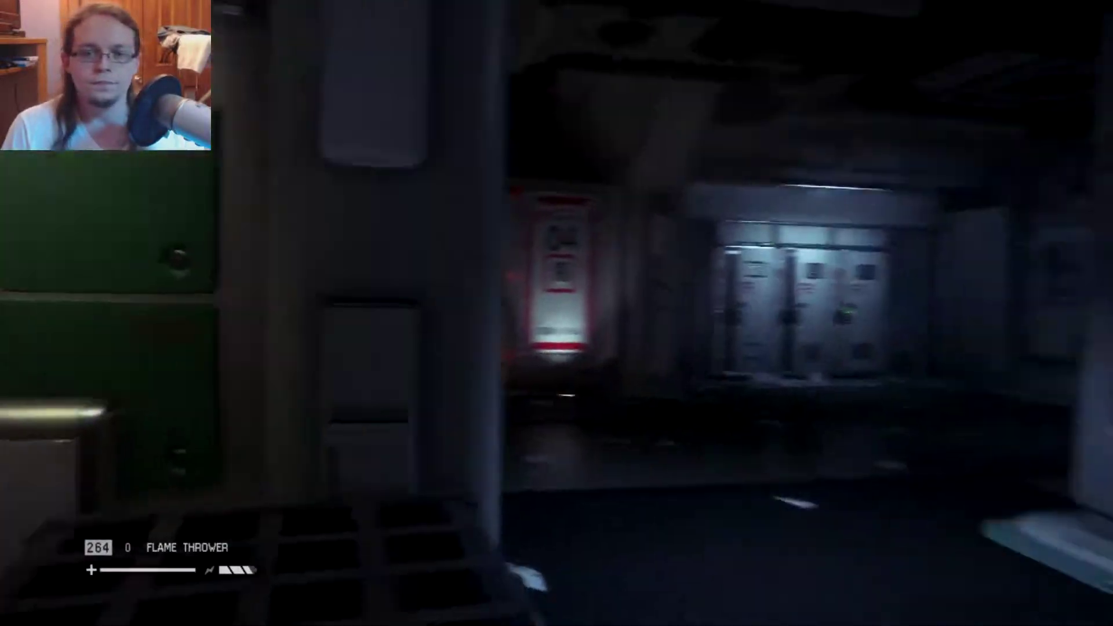
key("Tab")
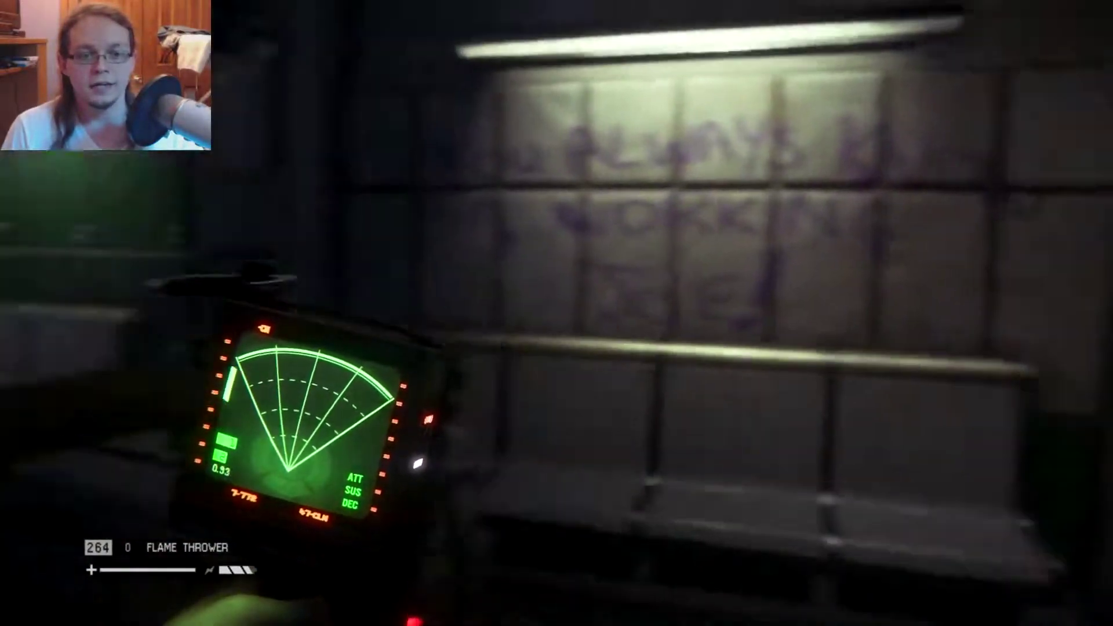
key("Tab")
key("w")
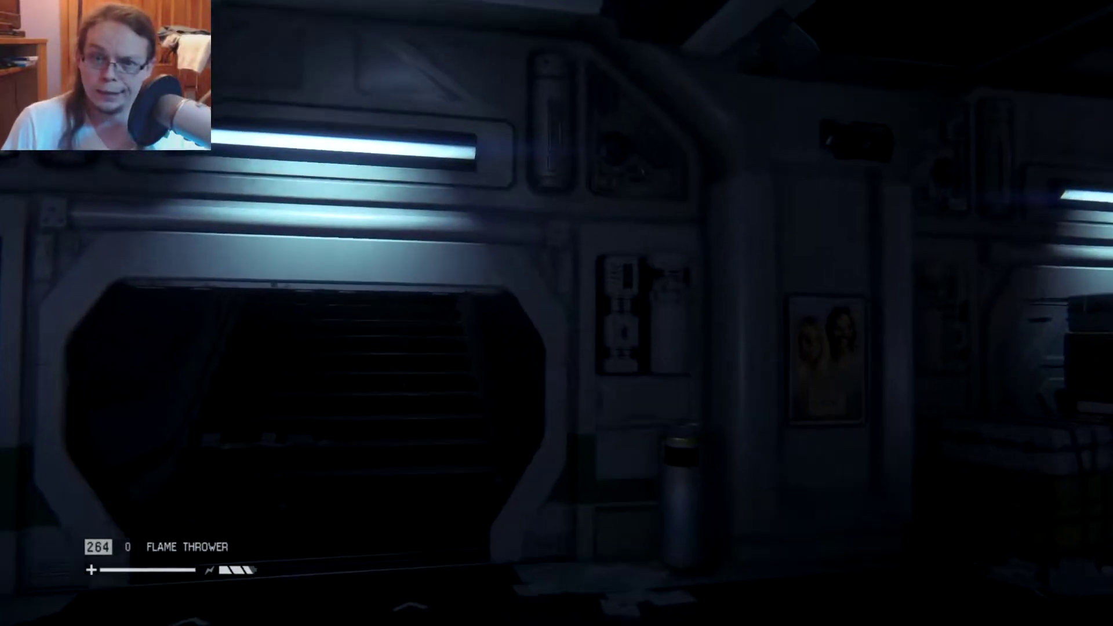
key("Tab")
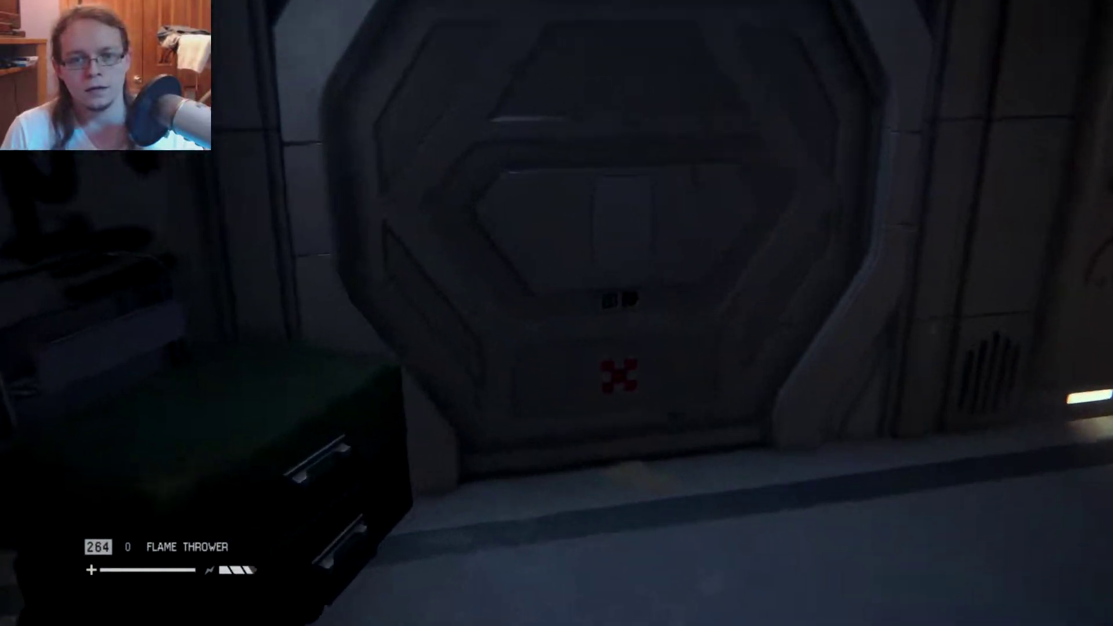
key("Tab")
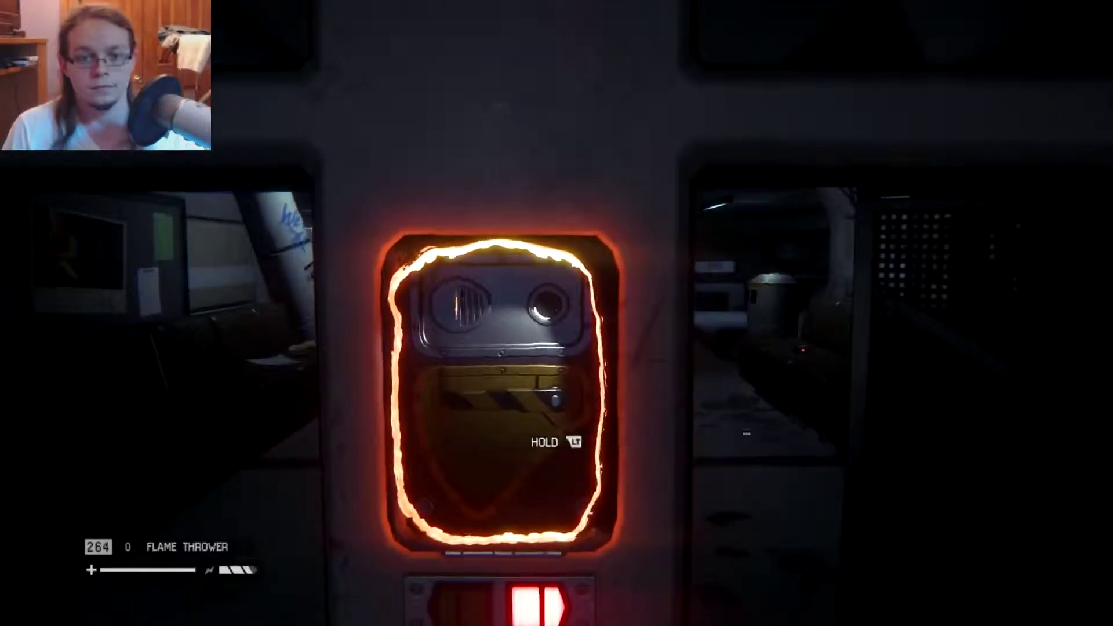
- Pull the release lever and enter the lounge, checking the charge pack on the floor
key("s")
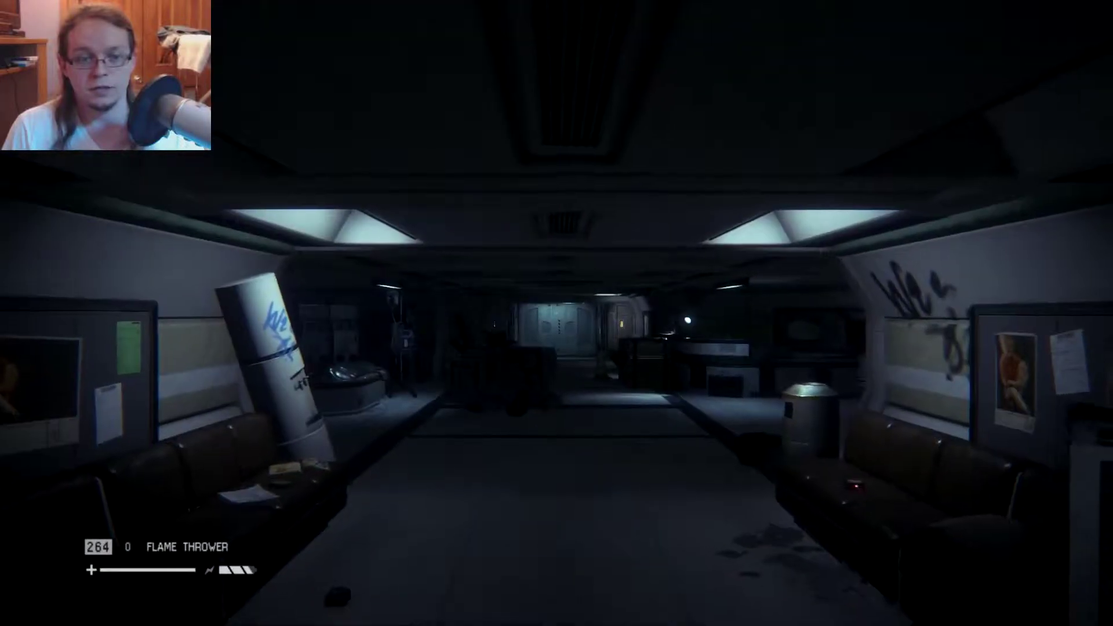
key("w")
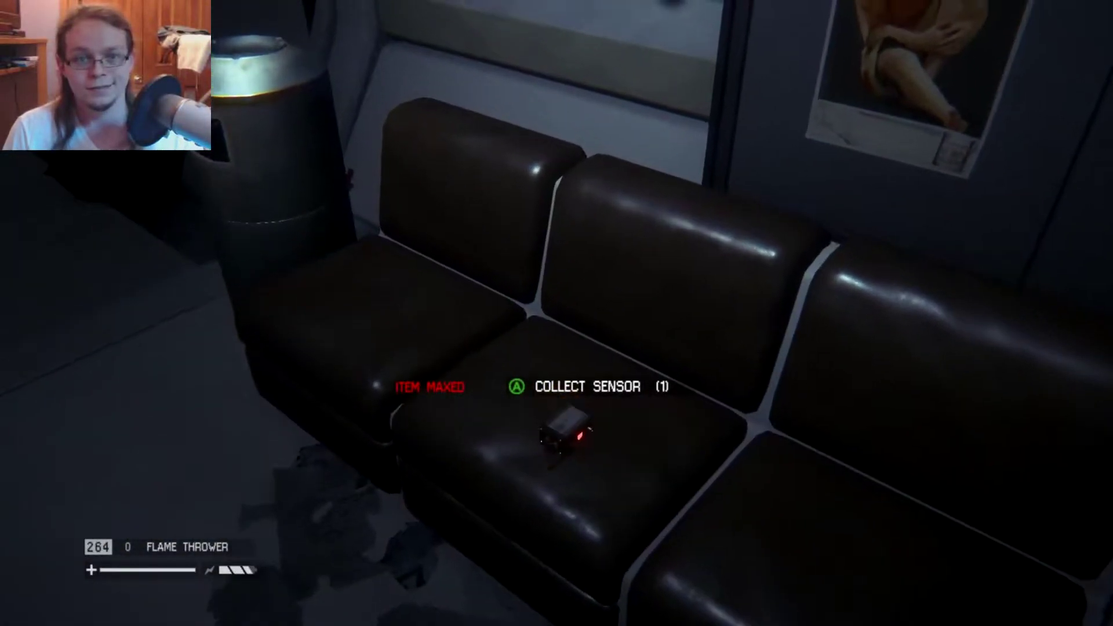
key("w")
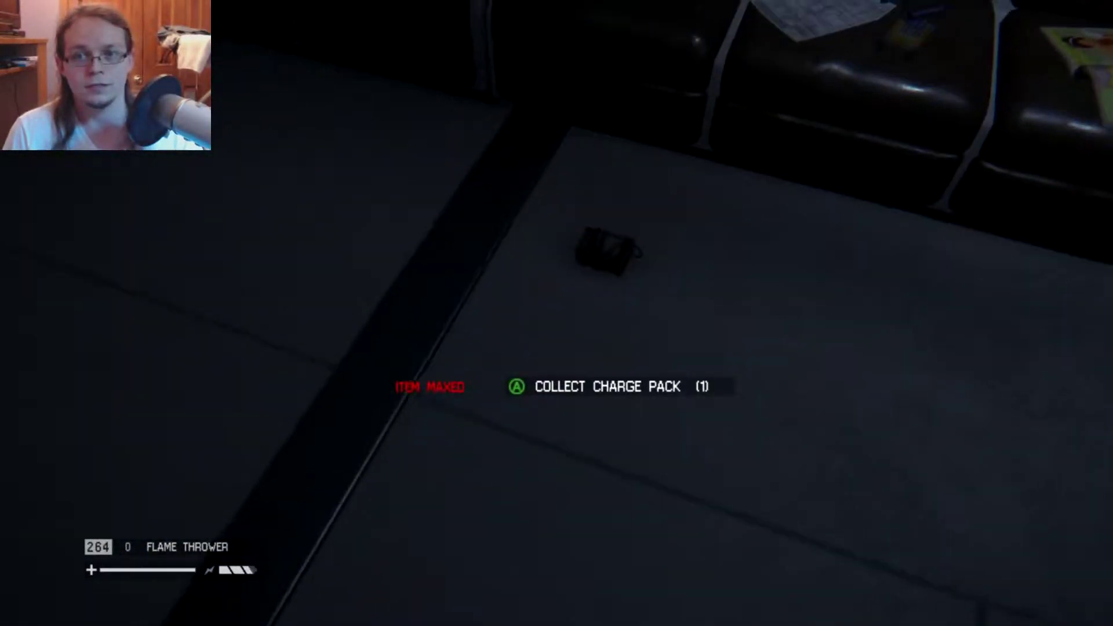
key("w")
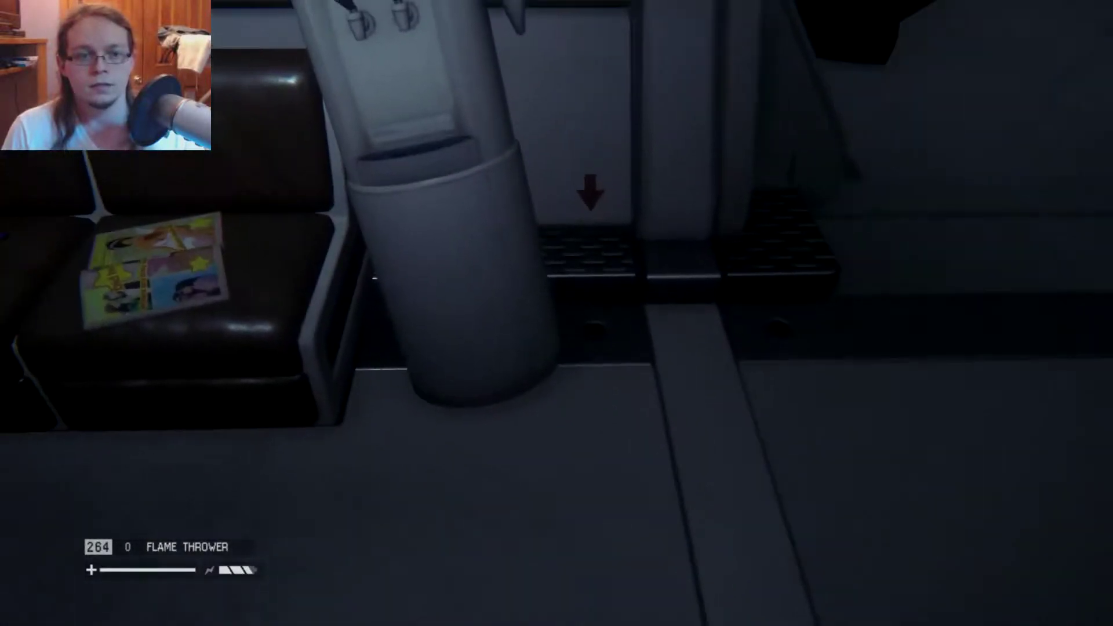
key("w")
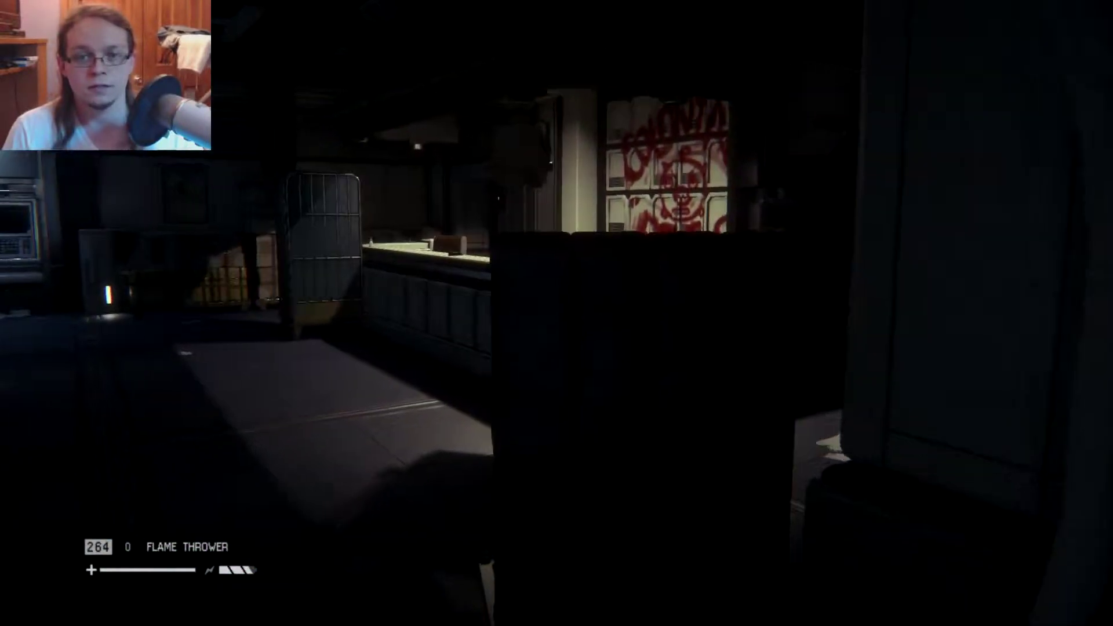
key("w")
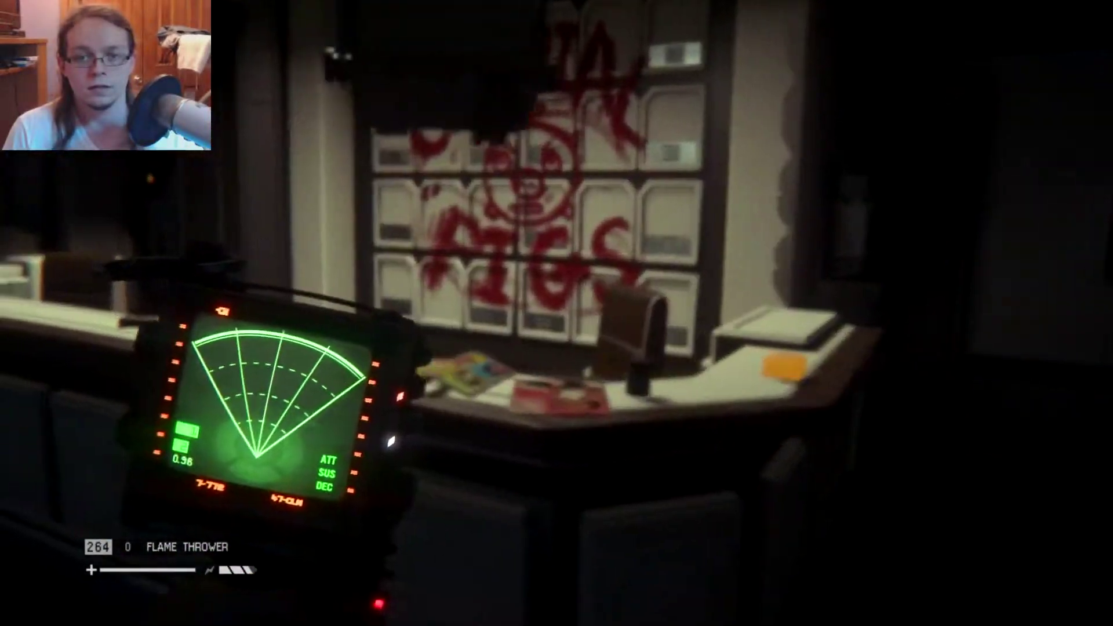
- Search the graffiti reception room, try the locked door and reach the office desk
key("Tab")
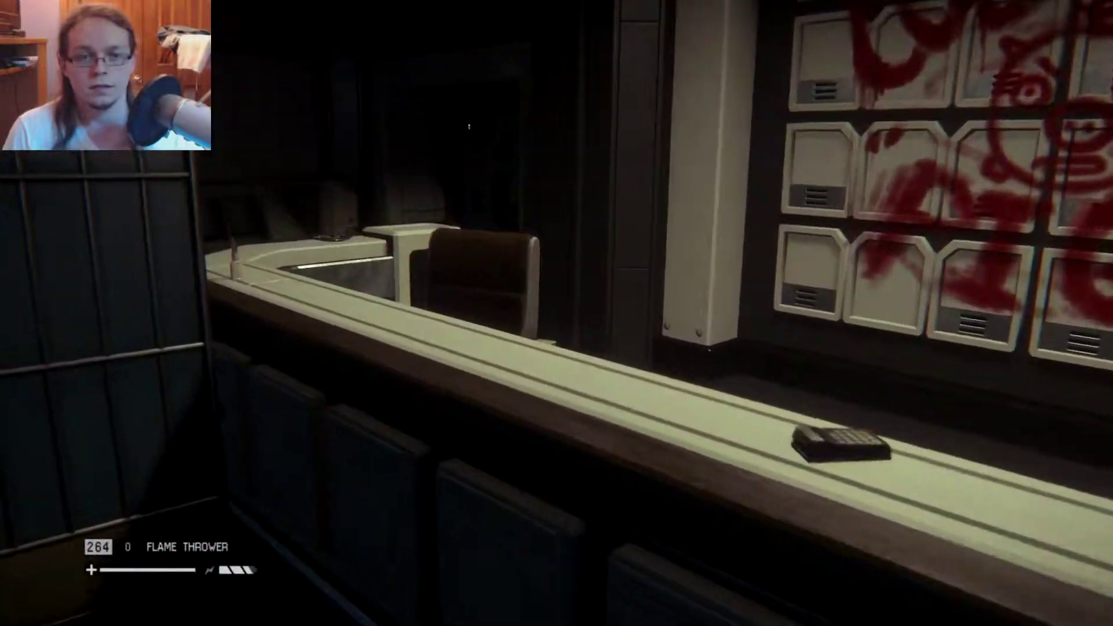
key("Tab")
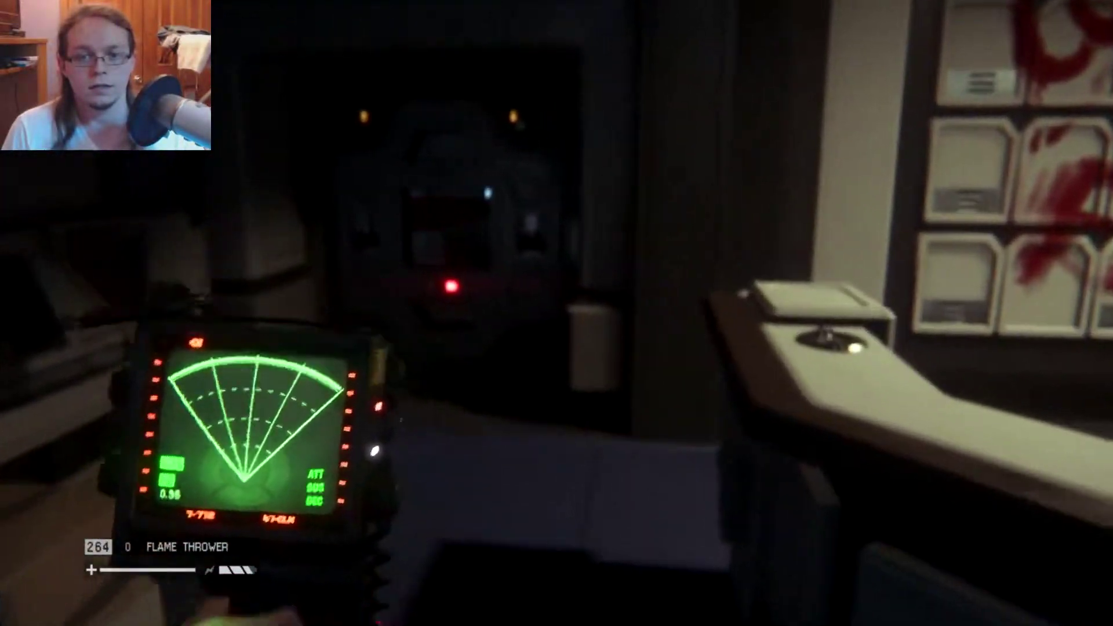
key("Tab")
key("w")
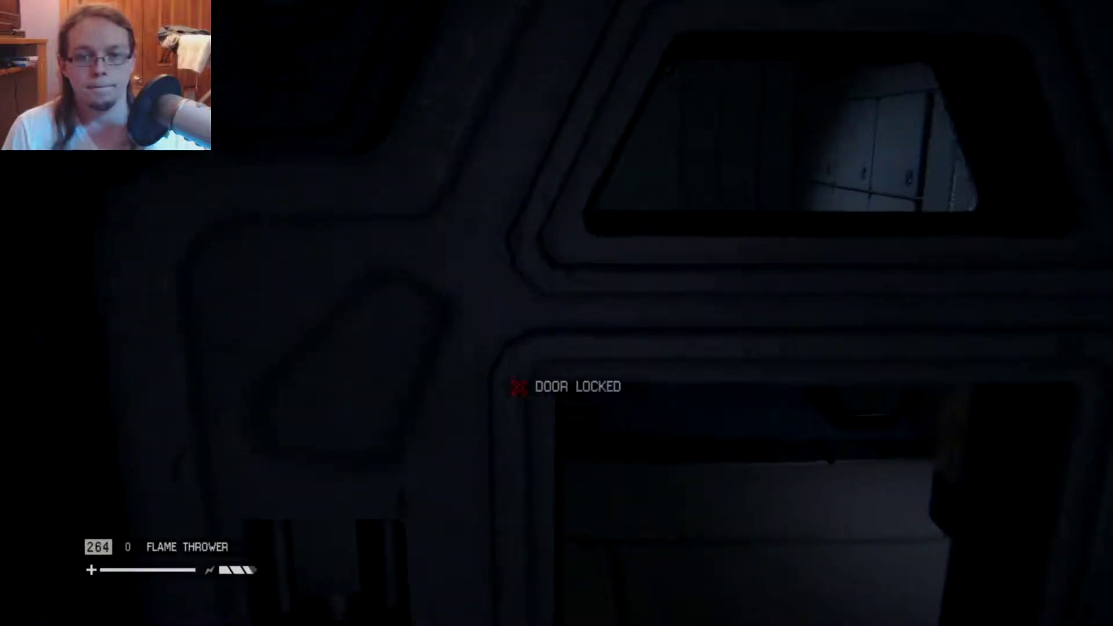
key("w")
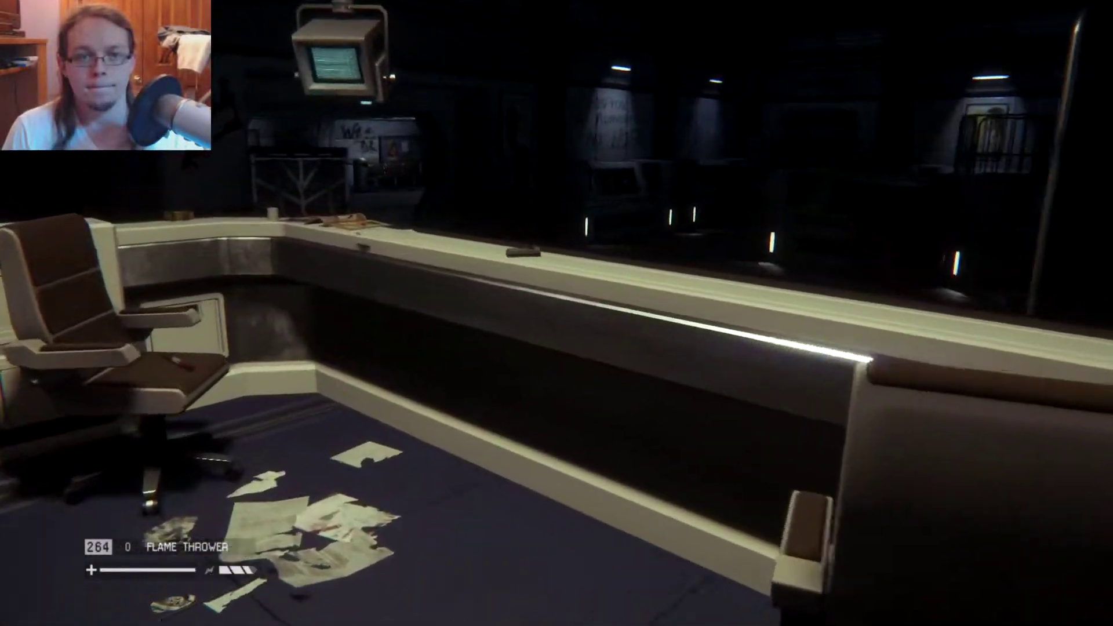
key("w")
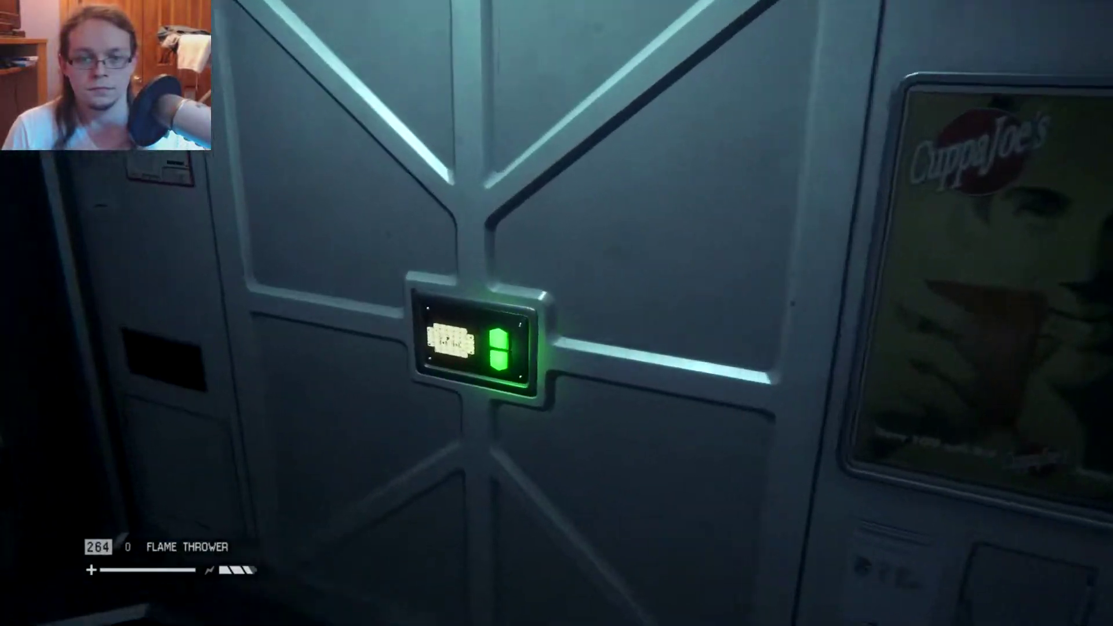
- Use the green keypad to open the door into the burning control room
key("e")
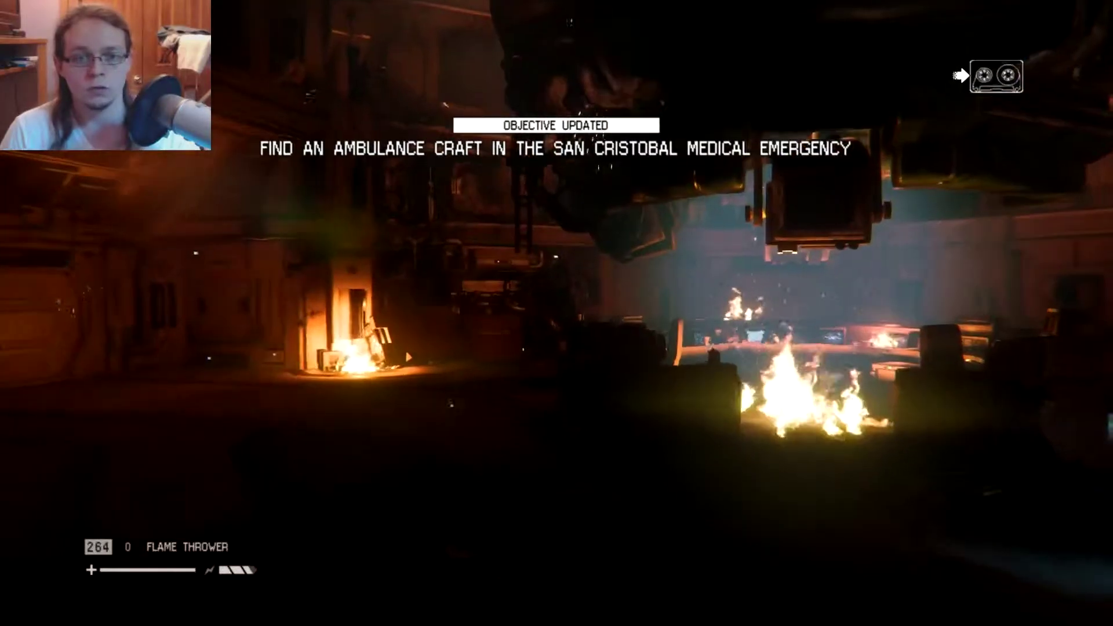
- Enter the burning control room and scan the dark corridor with the tracker
key("Tab")
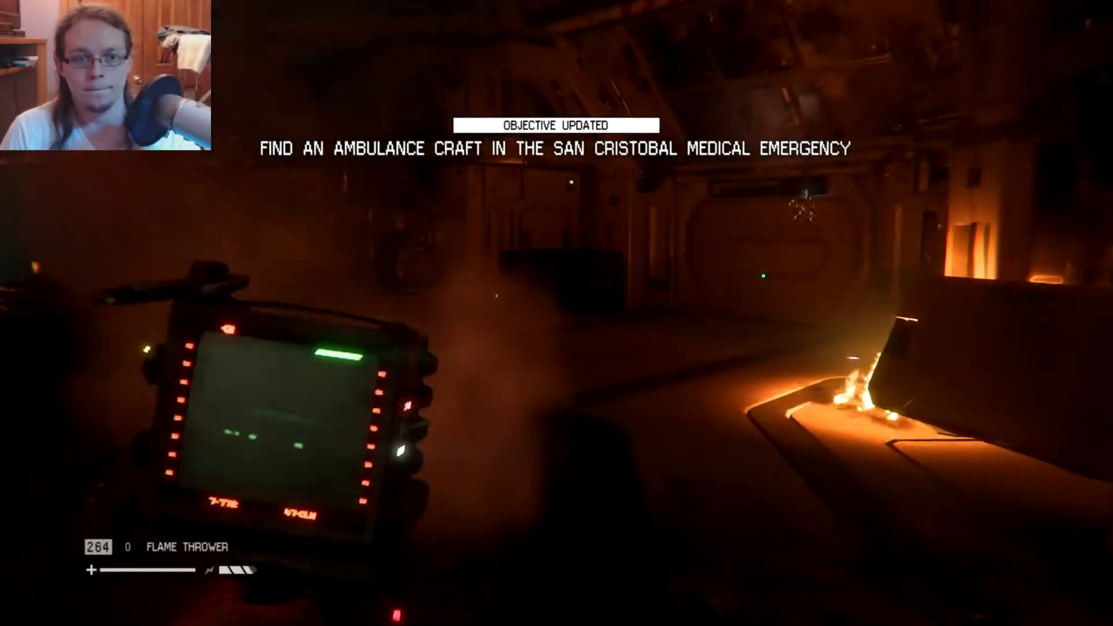
key("Tab")
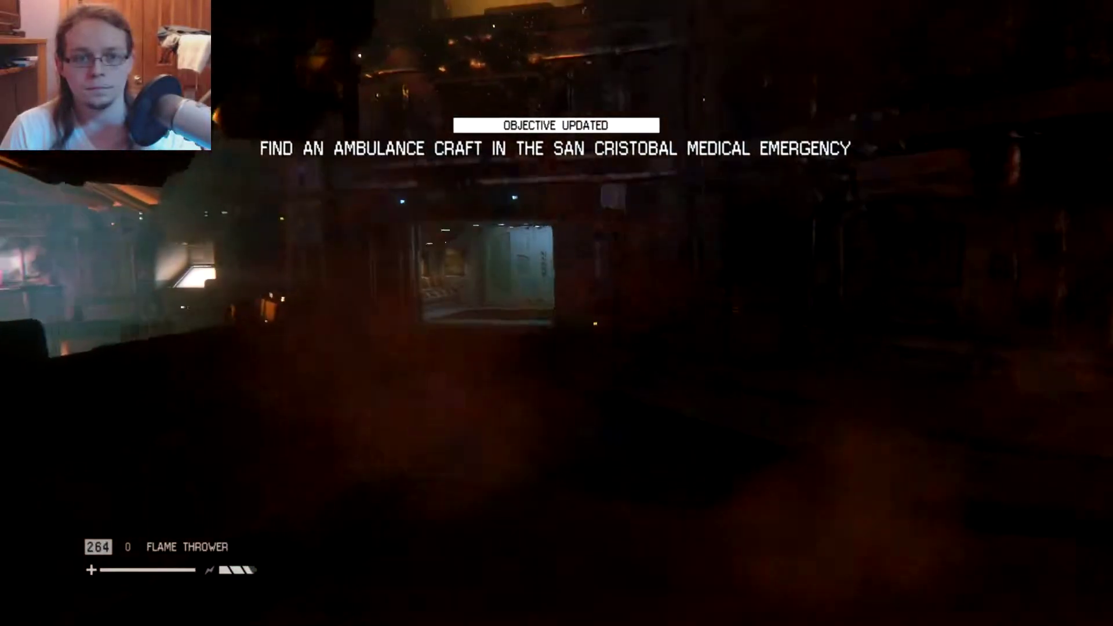
key("Tab")
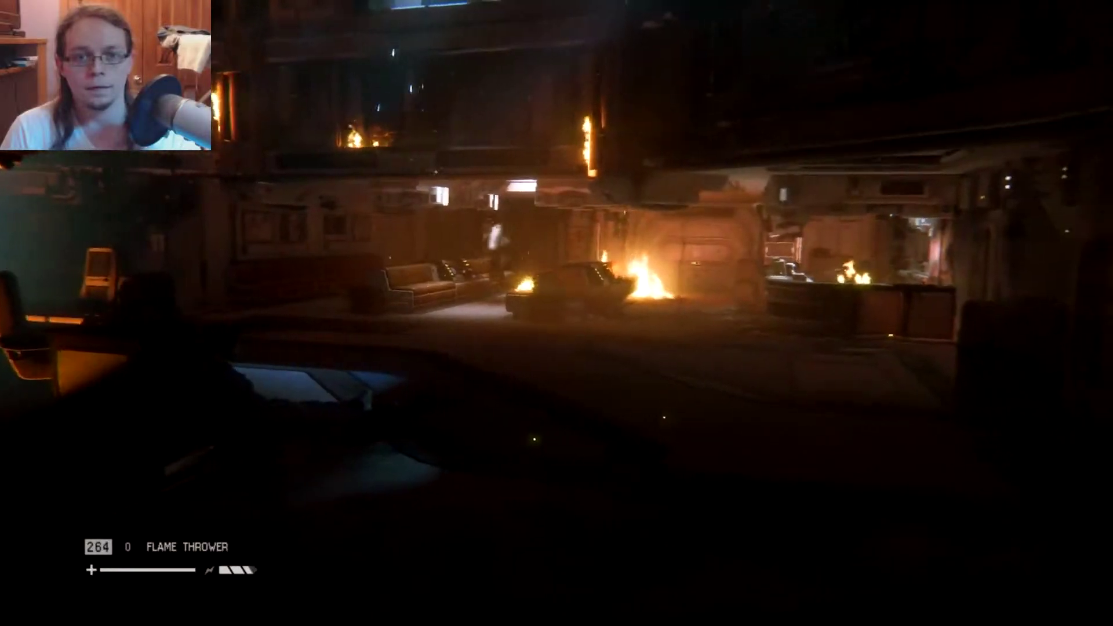
- Fire repeated flamethrower bursts at the alien, setting the bed alight
left_click_drag(556, 314, 557, 313)
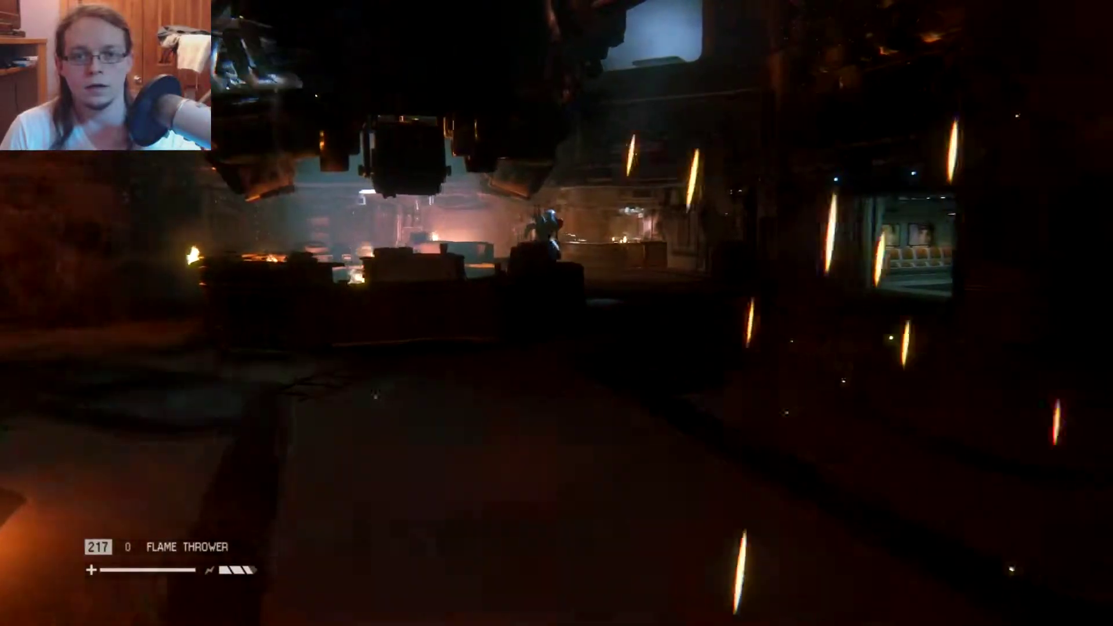
left_click_drag(557, 313, 556, 313)
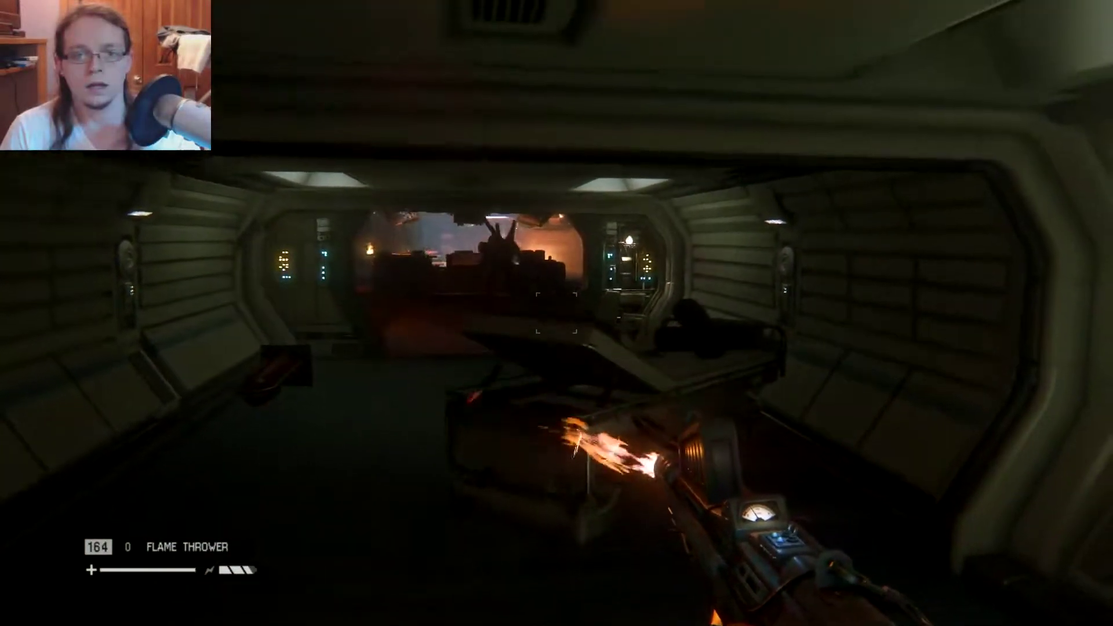
left_click_drag(556, 313, 557, 313)
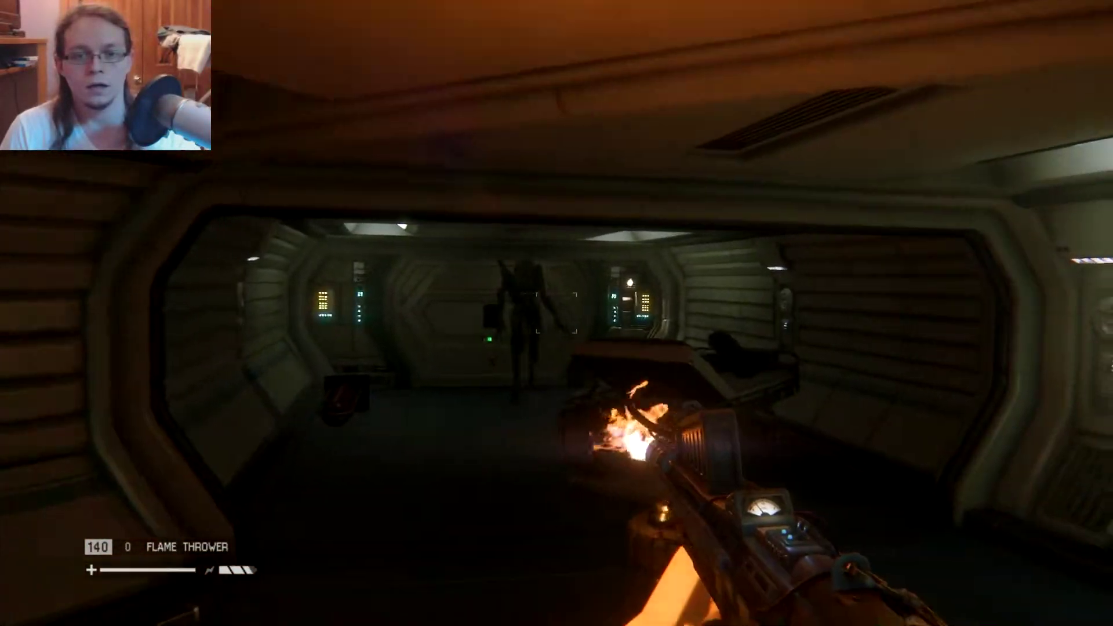
left_click_drag(556, 313, 557, 313)
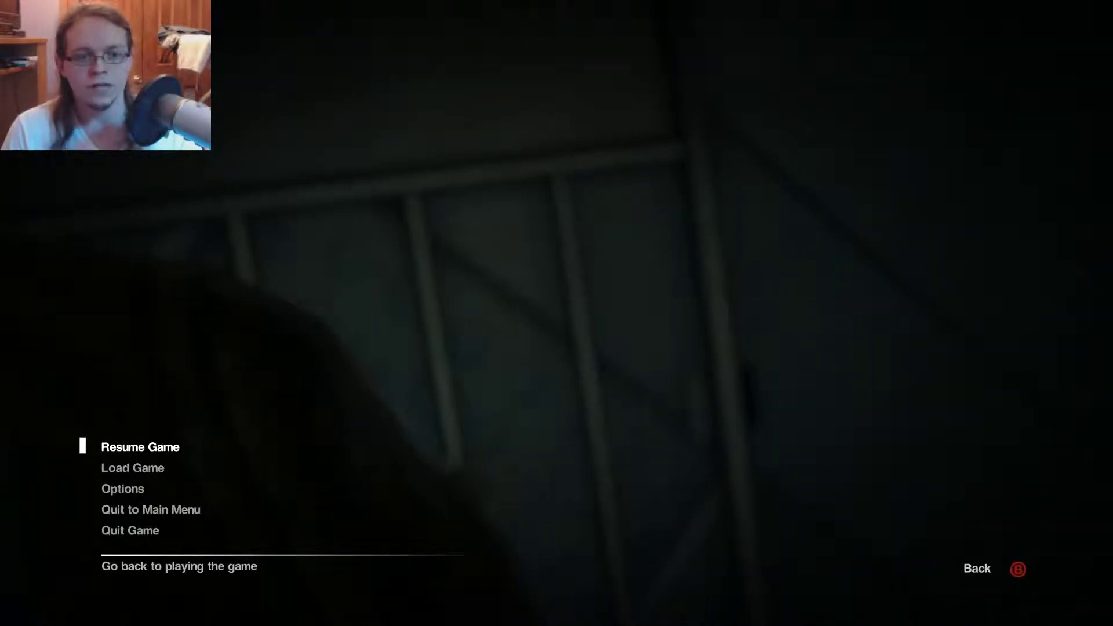
- Resume the game and raise the motion tracker to scan the lab for threats
key("Escape")
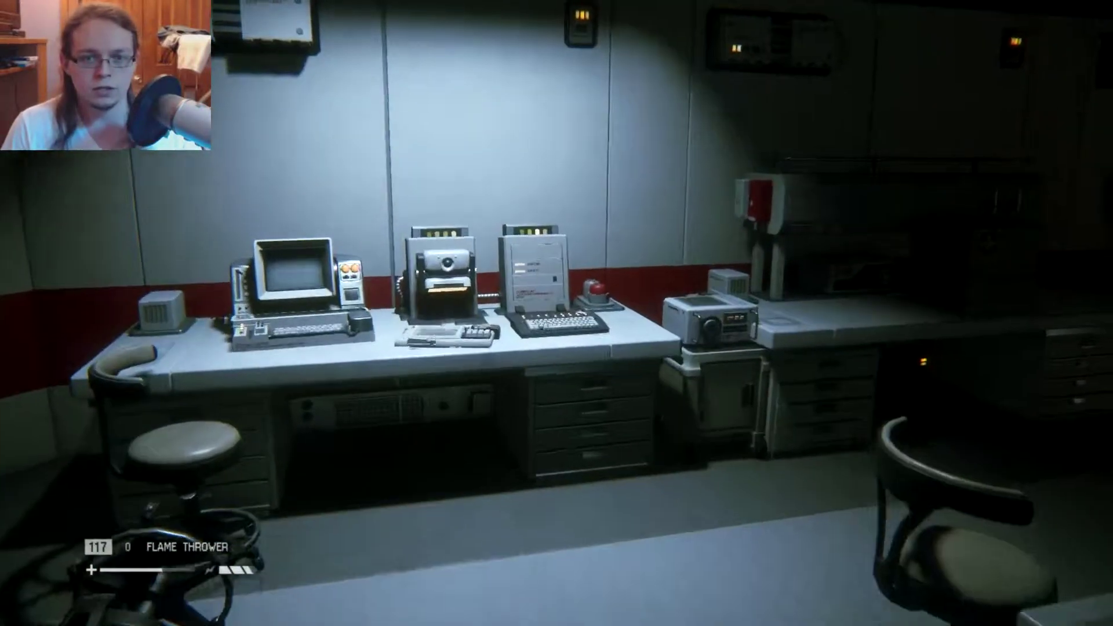
key("Tab")
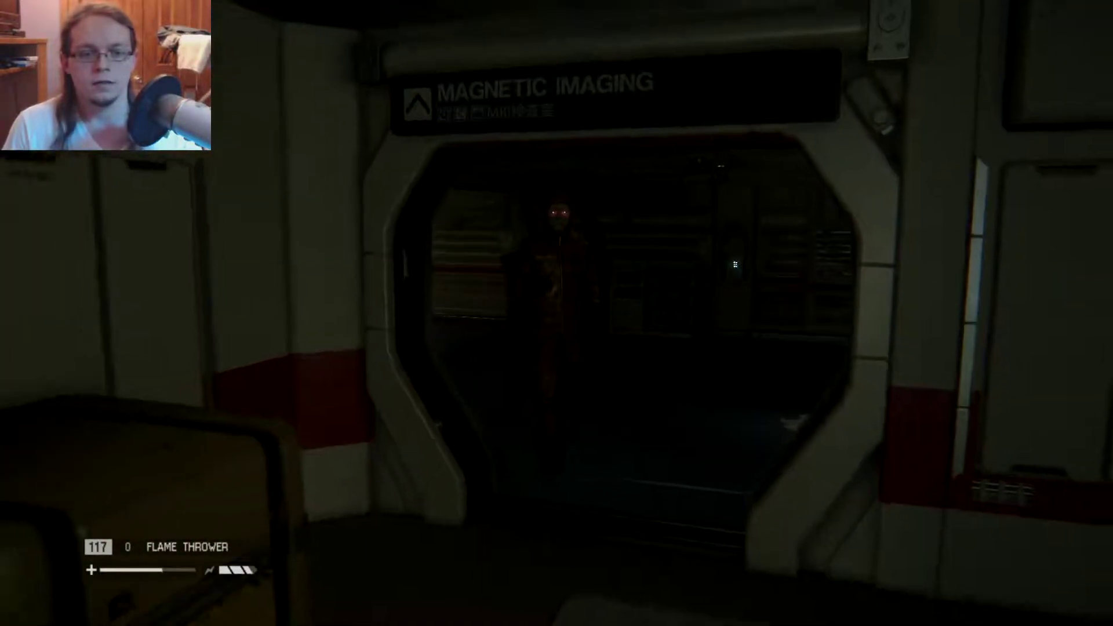
scroll(556, 313, "down", 1)
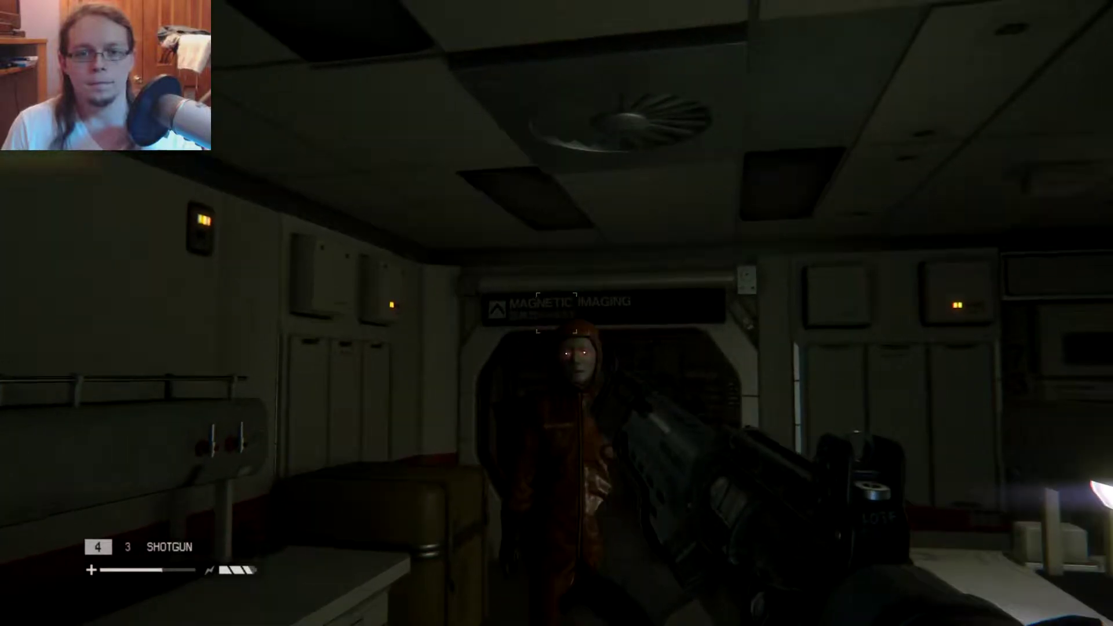
- Blast the android twice with the shotgun, then loot the Medical Reception desk
left_click(557, 322)
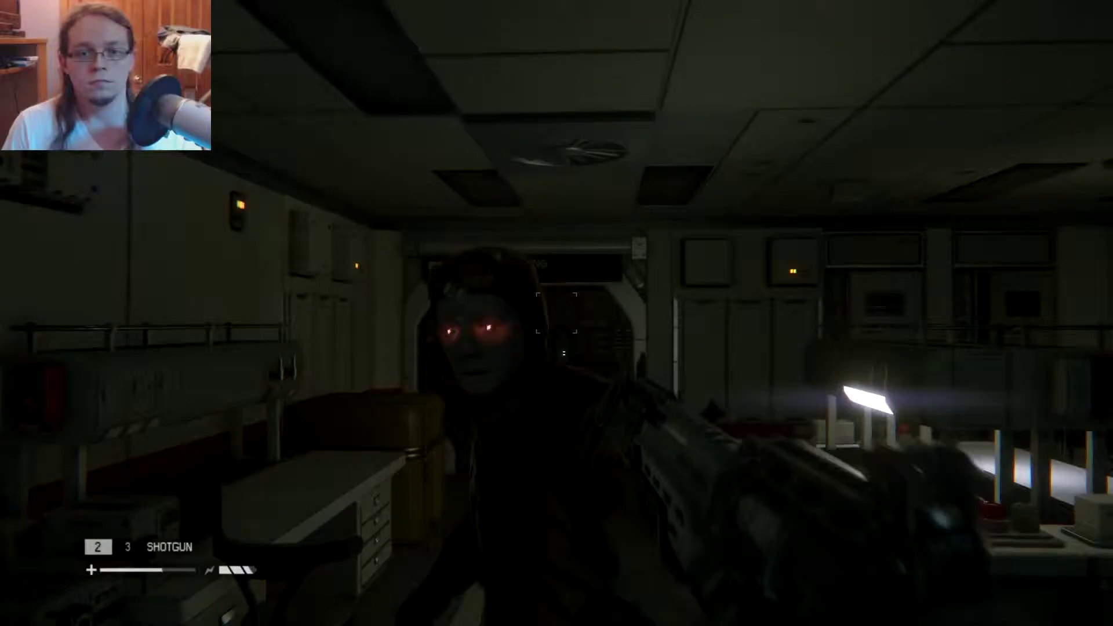
left_click(557, 322)
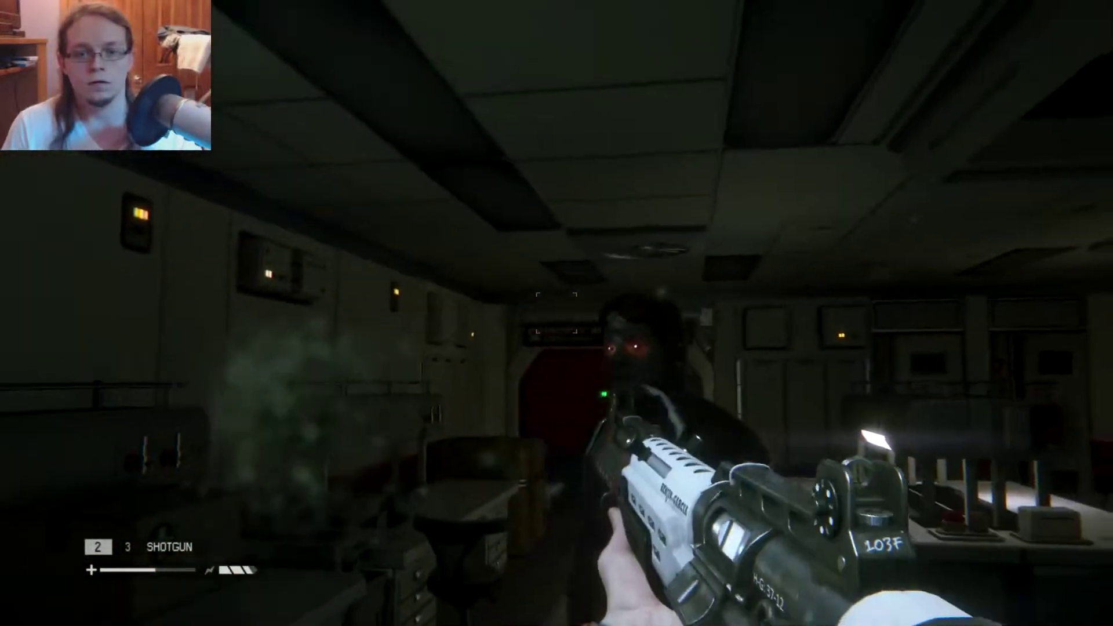
scroll(556, 313, "down", 1)
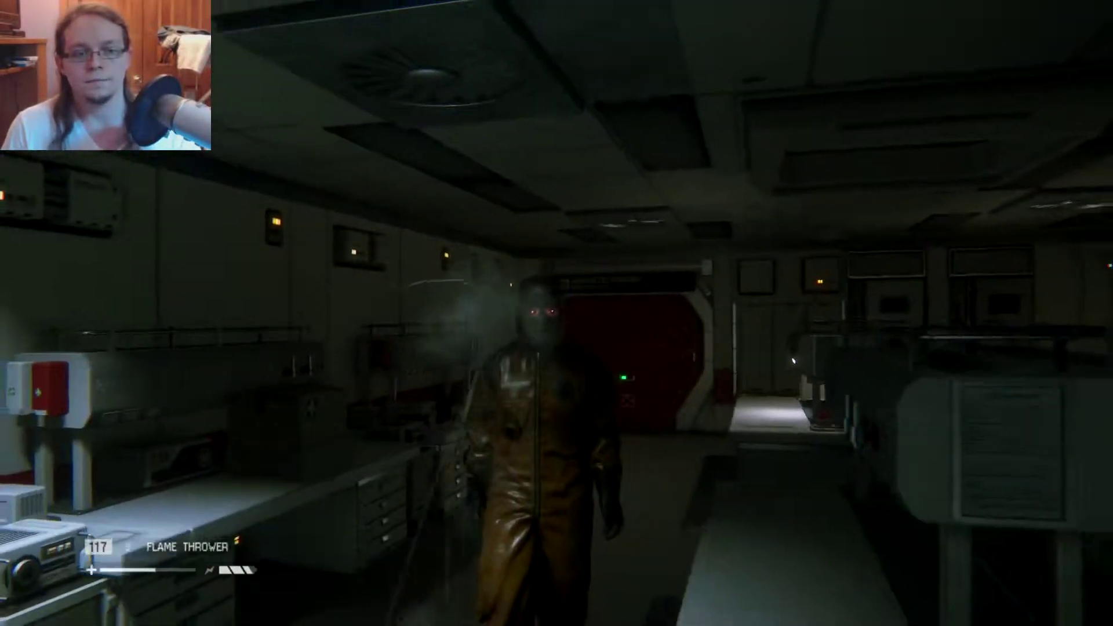
scroll(556, 314, "down", 1)
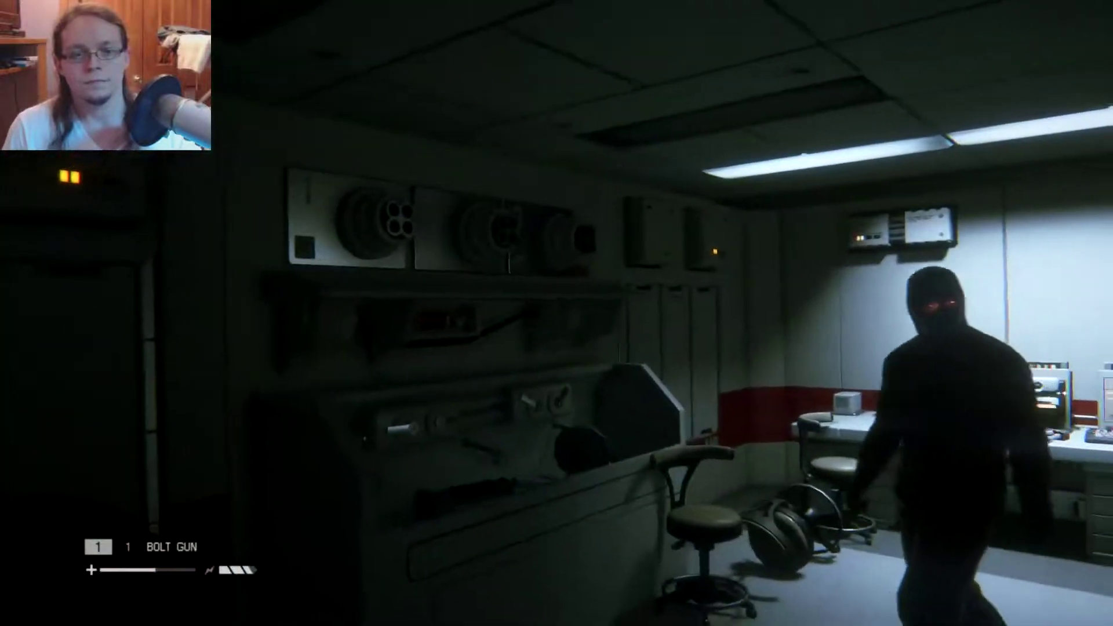
scroll(556, 313, "down", 1)
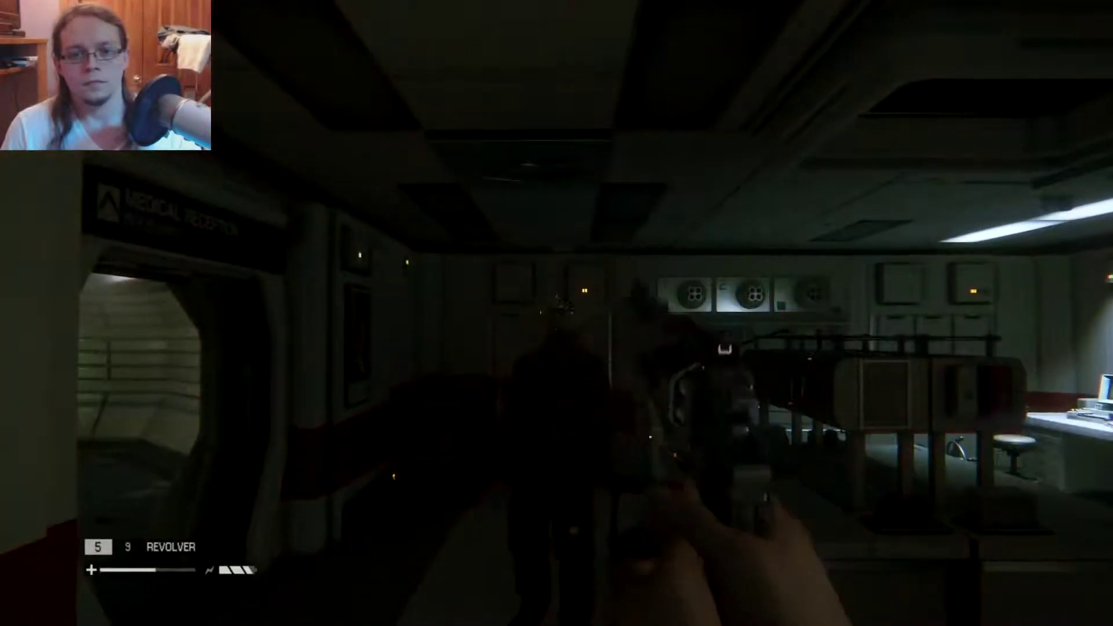
scroll(556, 314, "down", 1)
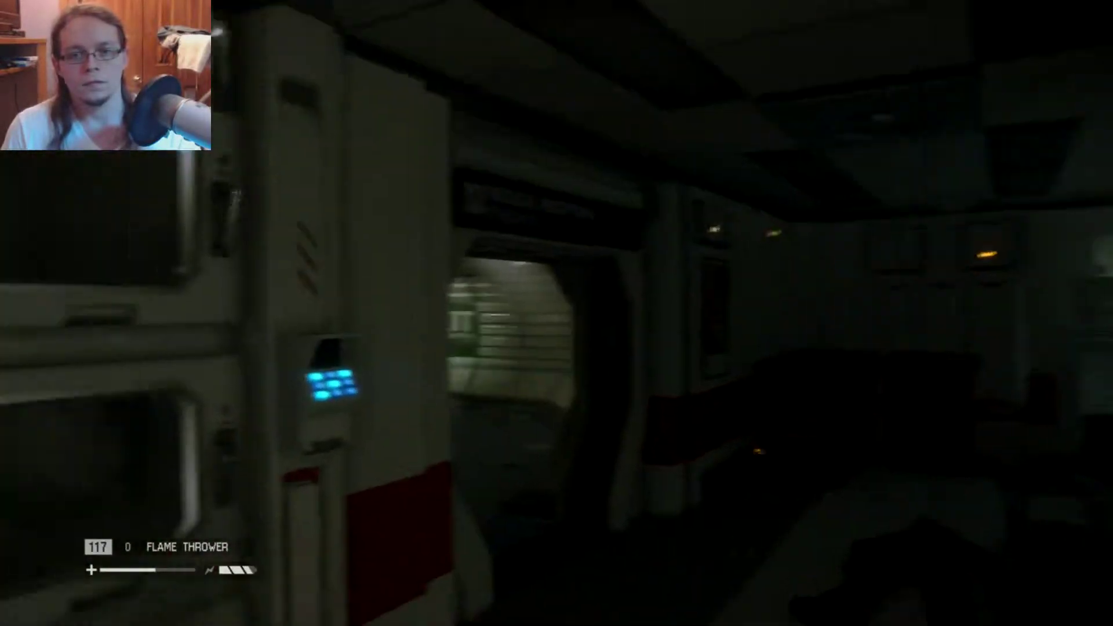
key("w")
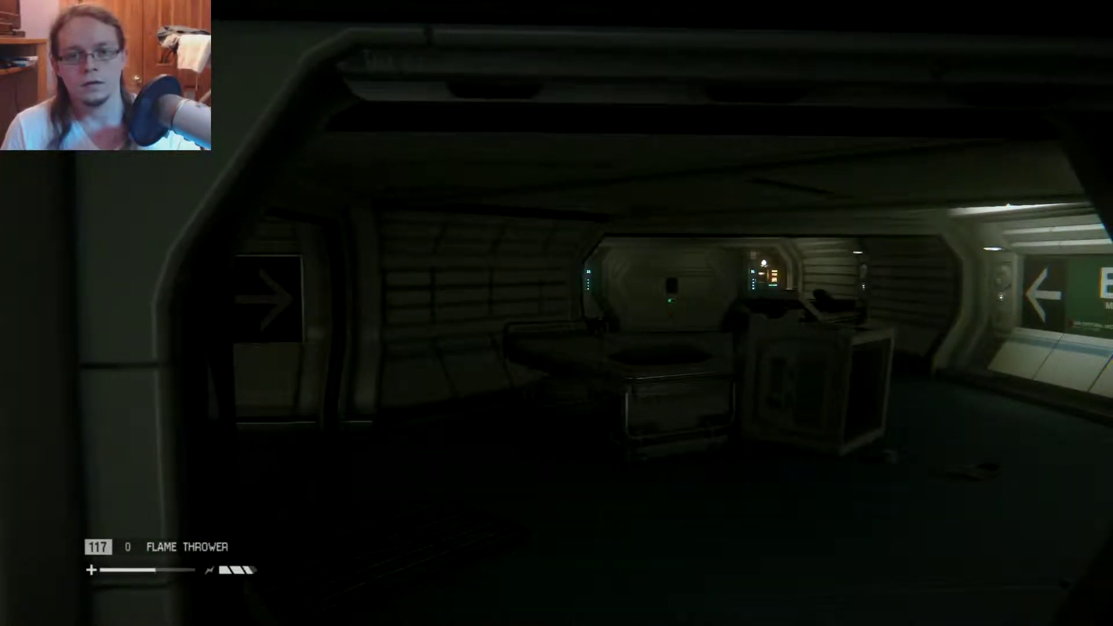
key("Tab")
key("Tab")
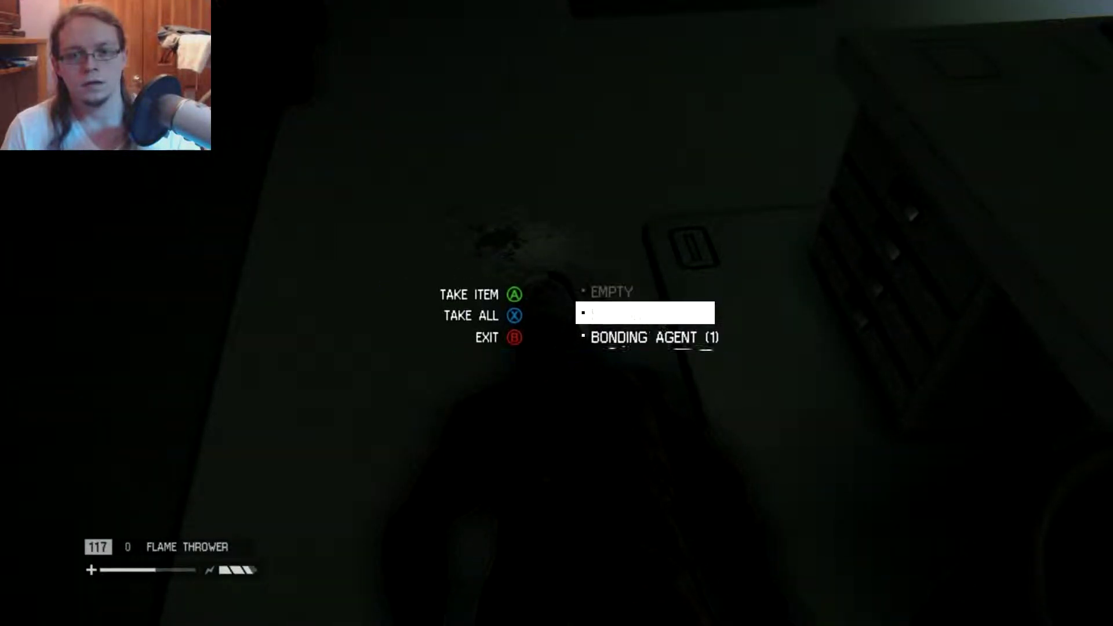
key("e")
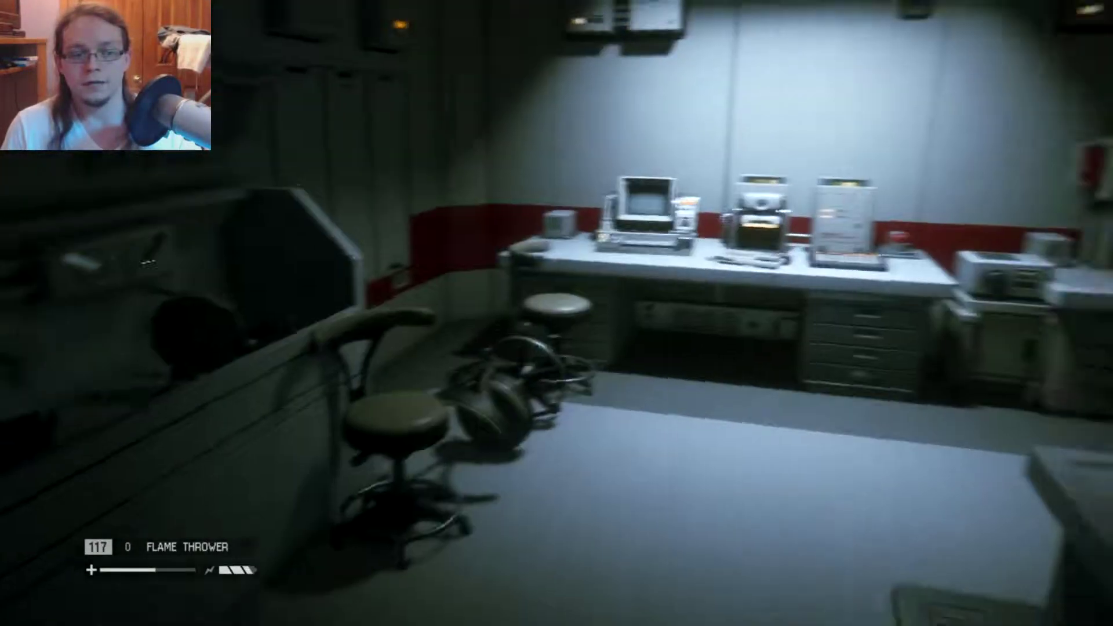
scroll(556, 313, "down", 1)
scroll(557, 313, "down", 1)
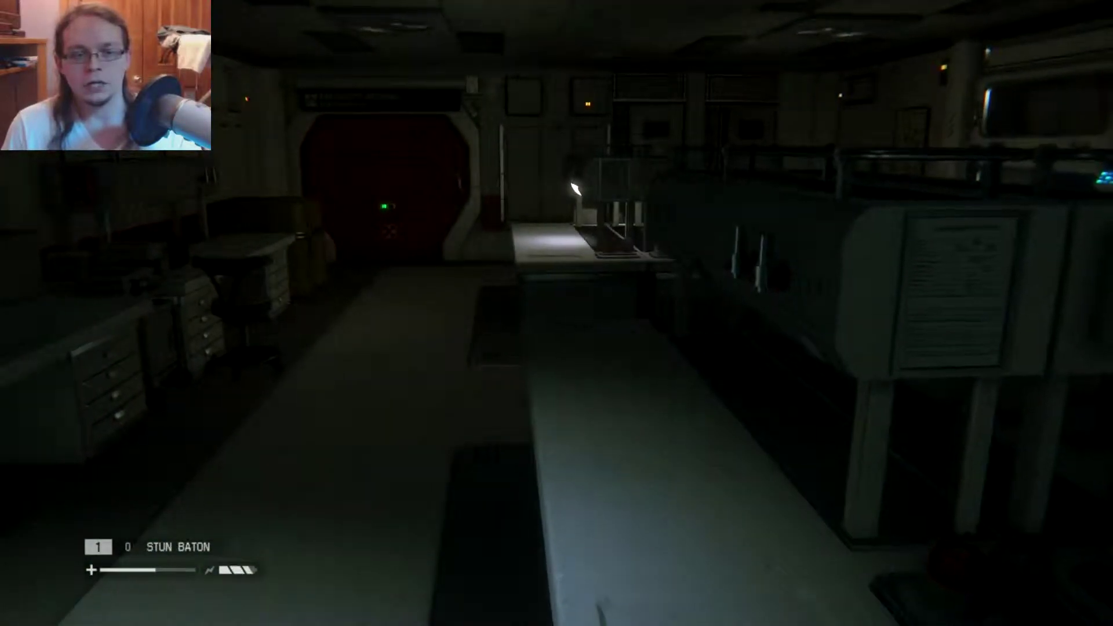
scroll(556, 313, "down", 1)
- Reload the empty revolver, then torch the returning alien with the flamethrower
key("r")
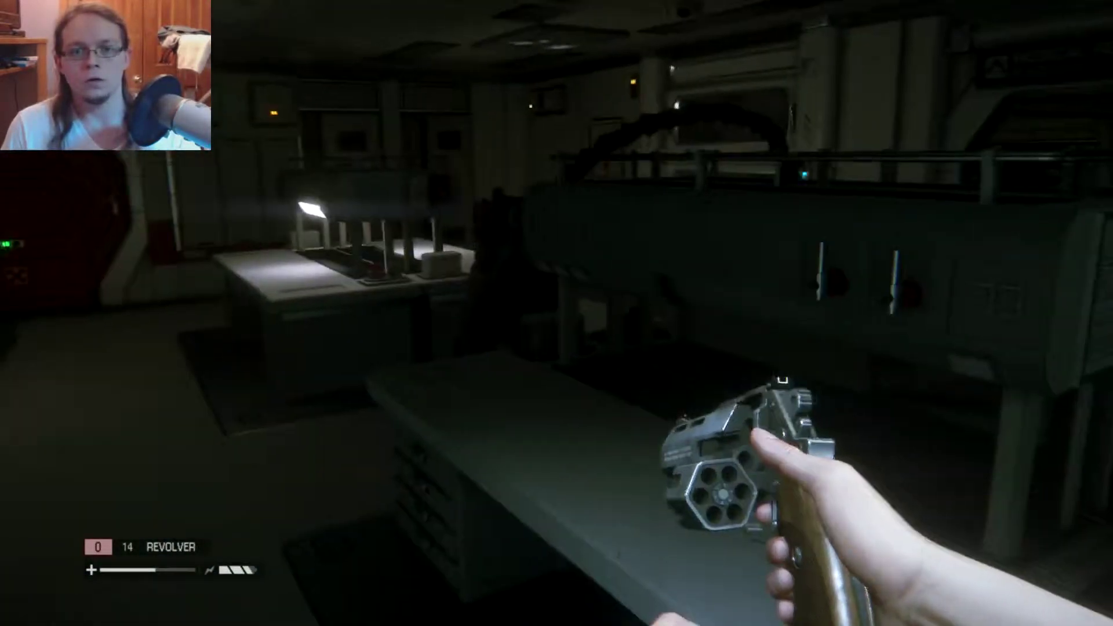
key("w")
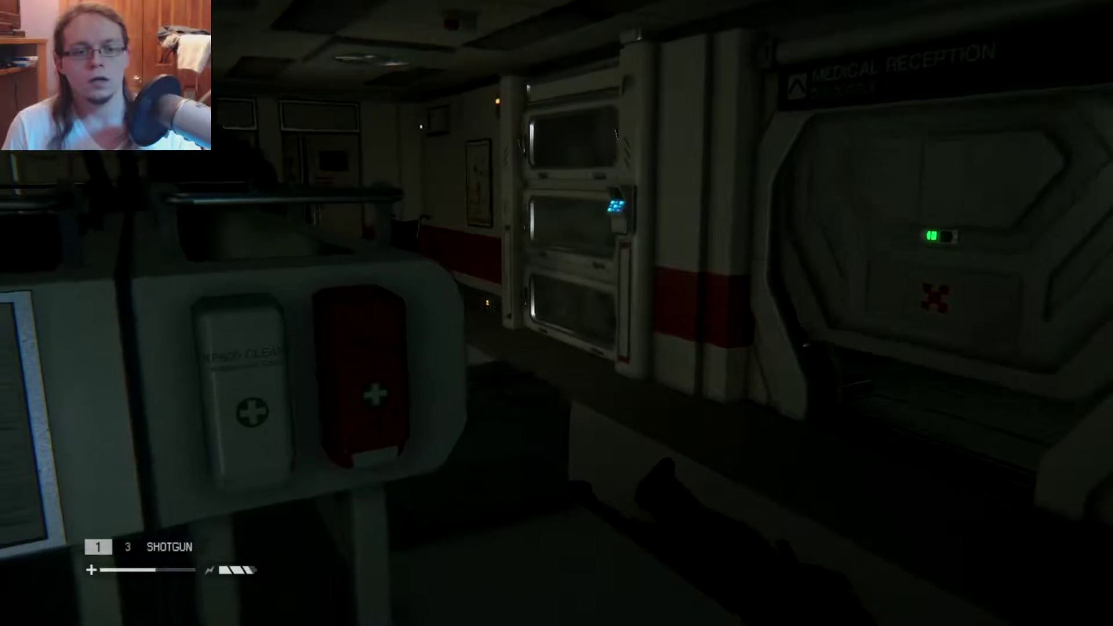
scroll(557, 313, "down", 1)
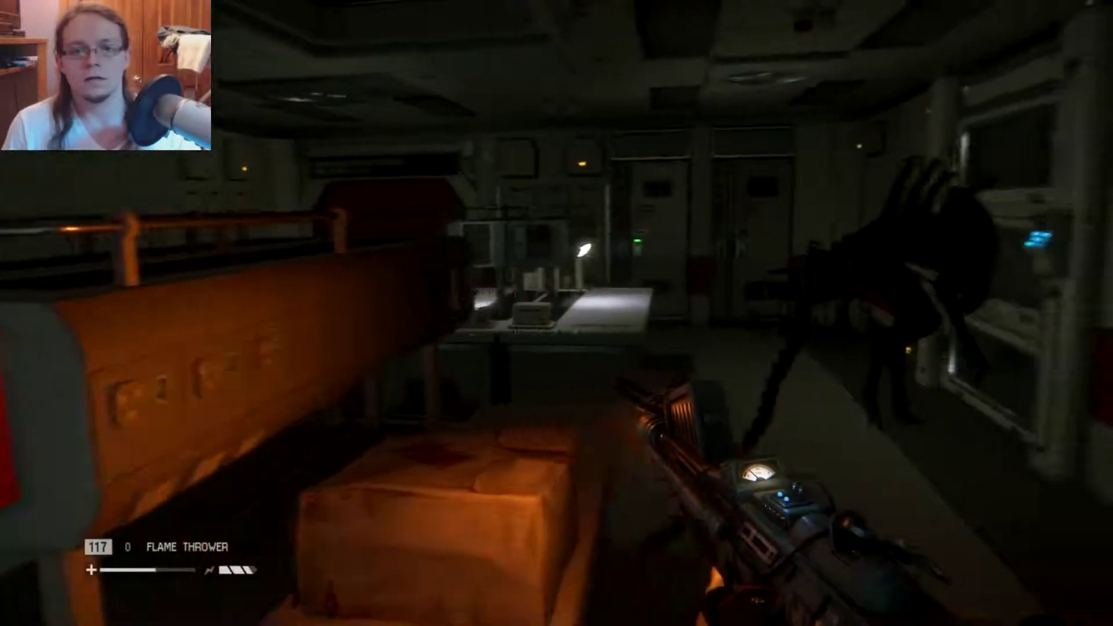
left_click(557, 313)
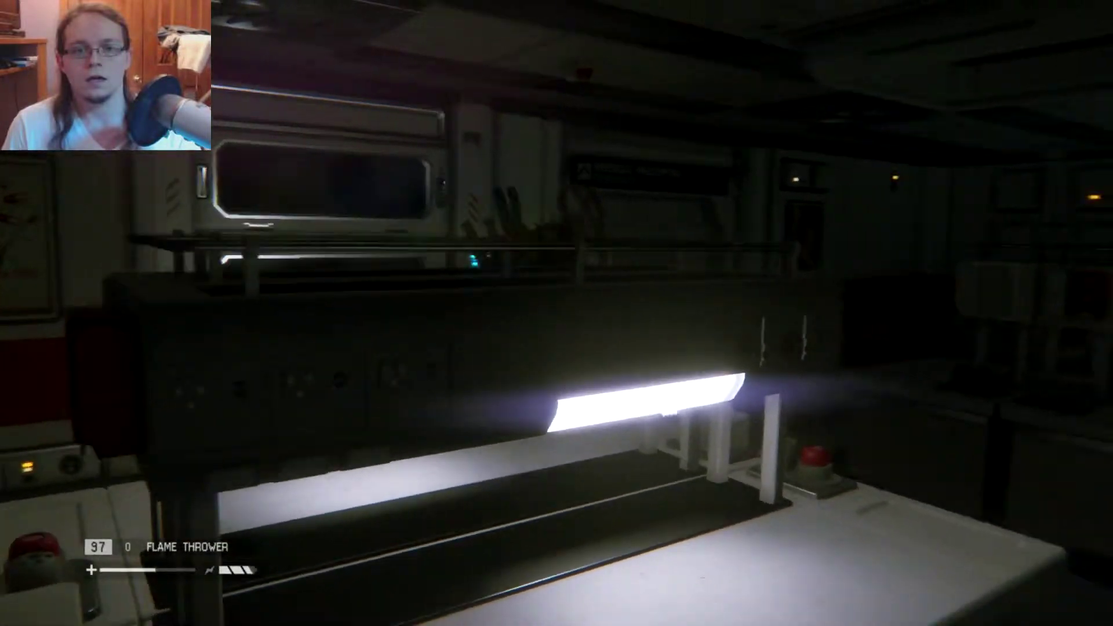
left_click(557, 313)
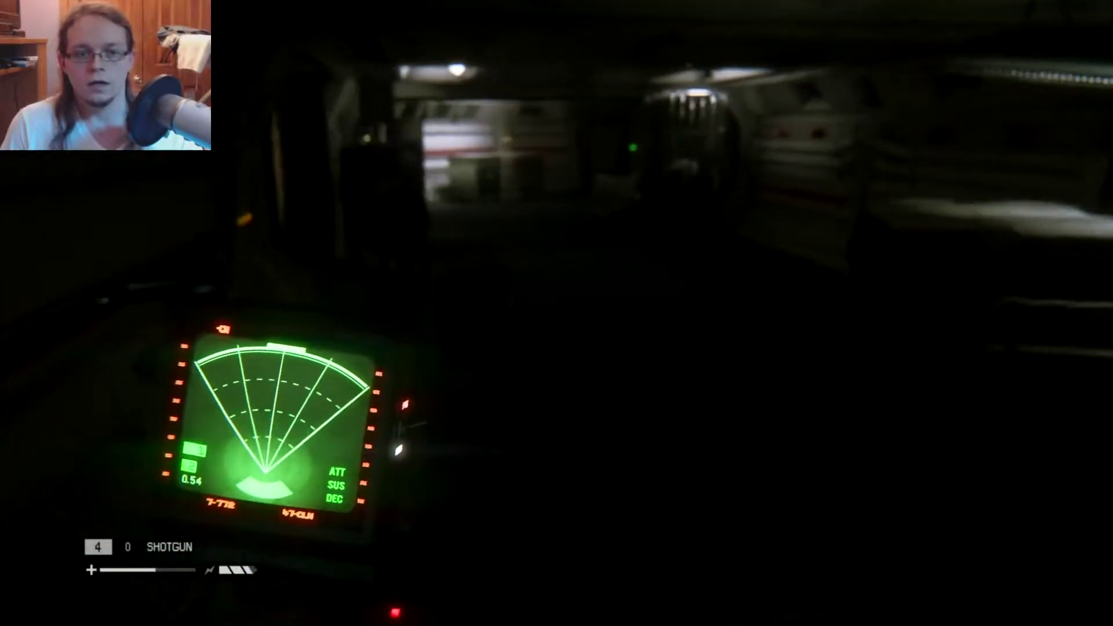
- Flick the motion tracker up and down four times while sweeping the dark ward
key("Tab")
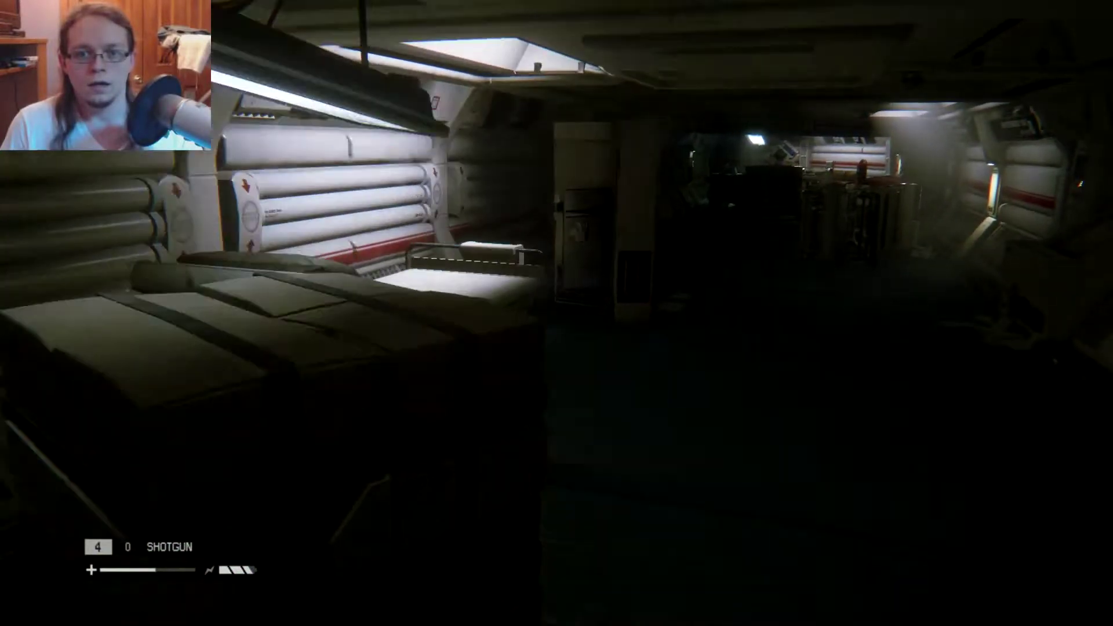
key("Tab")
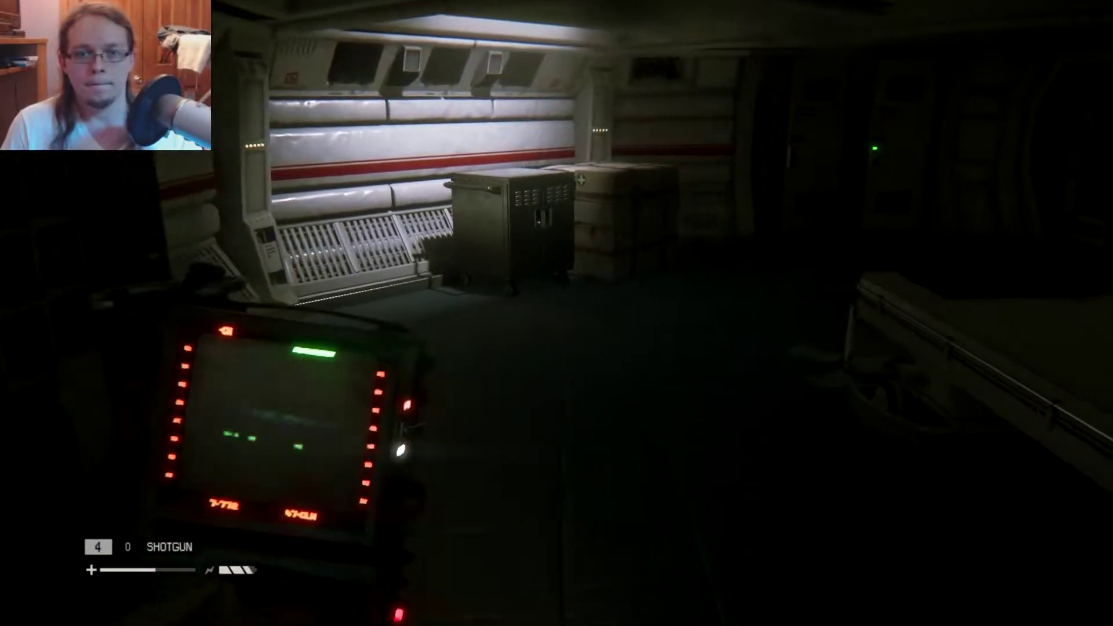
key("Tab")
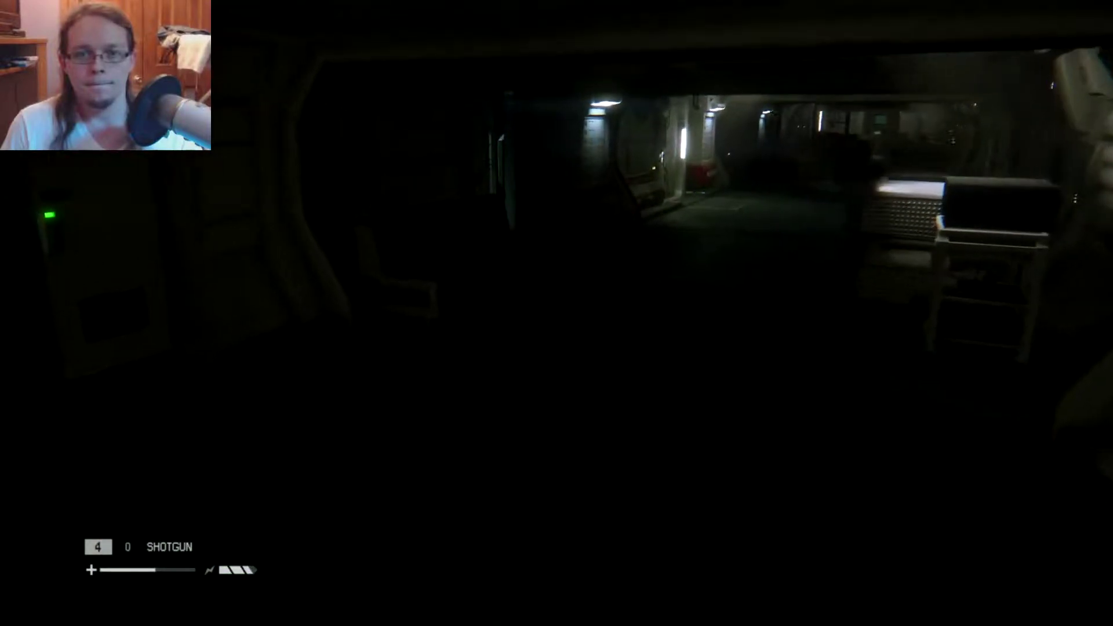
key("Tab")
key("Tab")
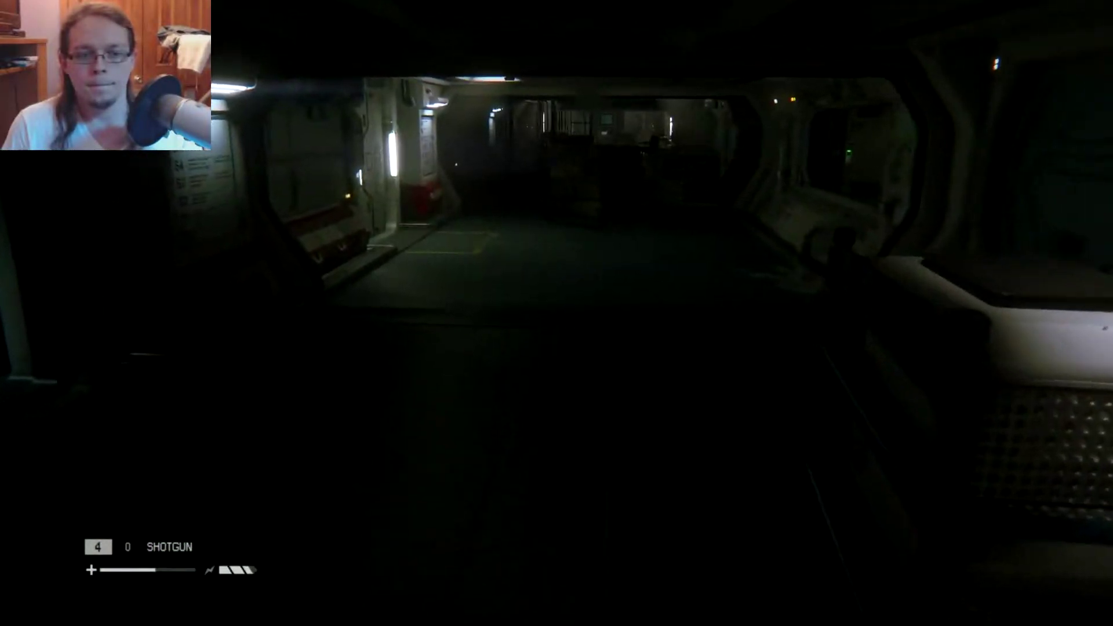
scroll(557, 313, "down", 1)
scroll(557, 314, "down", 1)
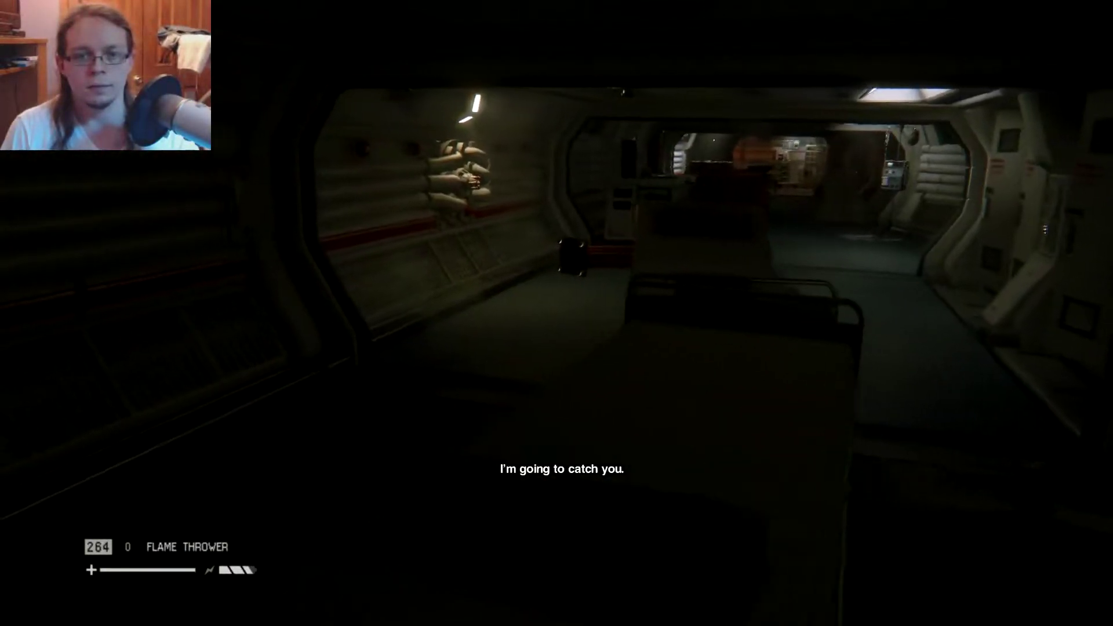
- Advance to the bay door, checking the motion tracker twice along the way
key("Tab")
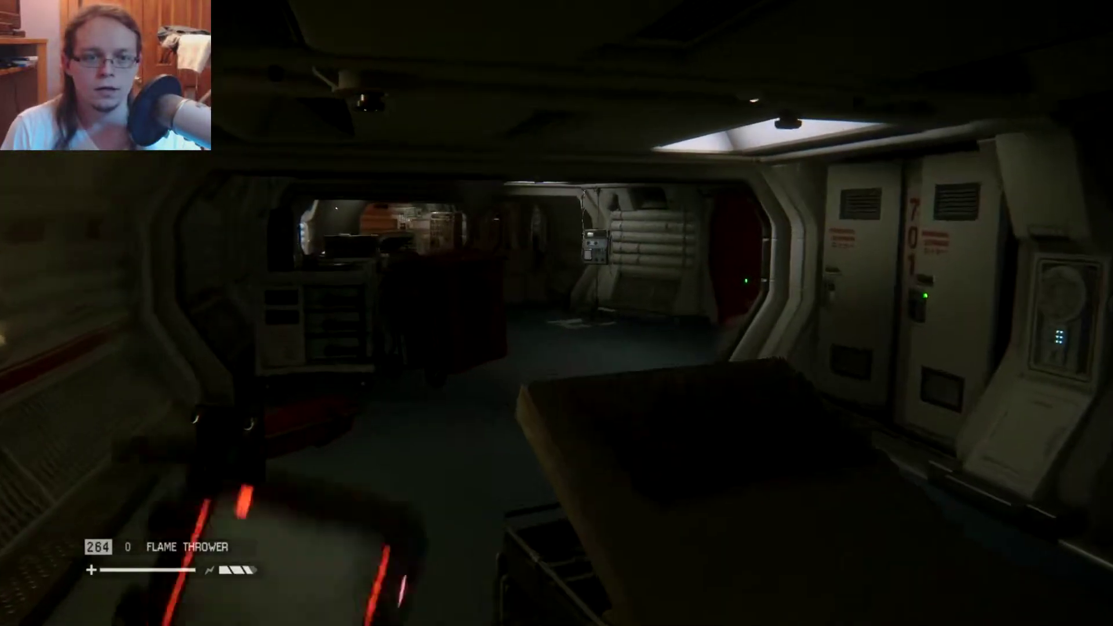
key("Tab")
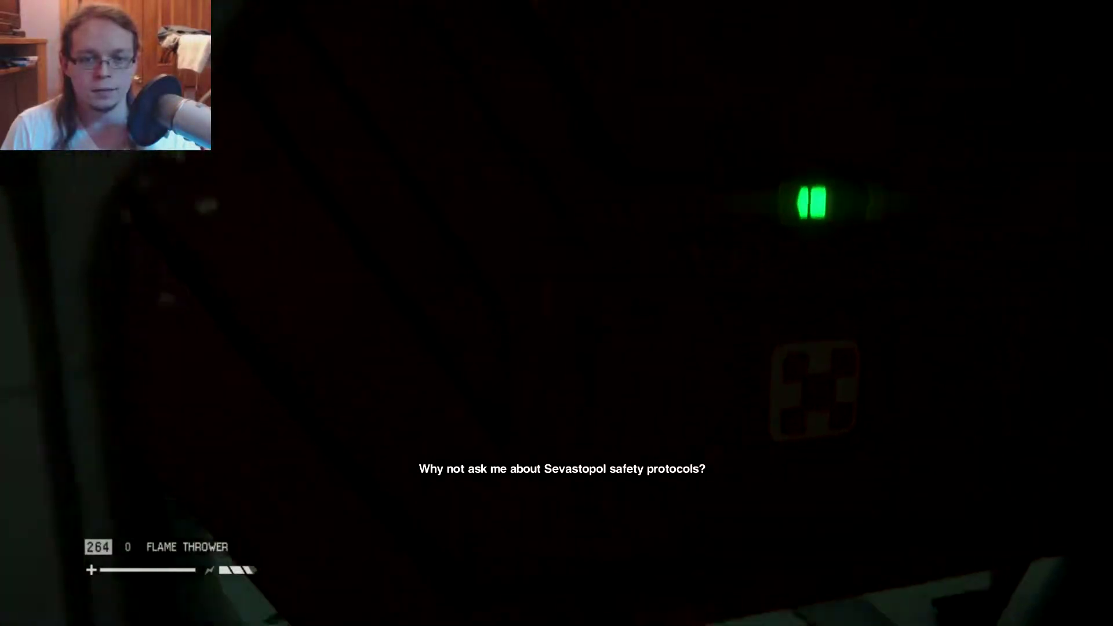
key("Tab")
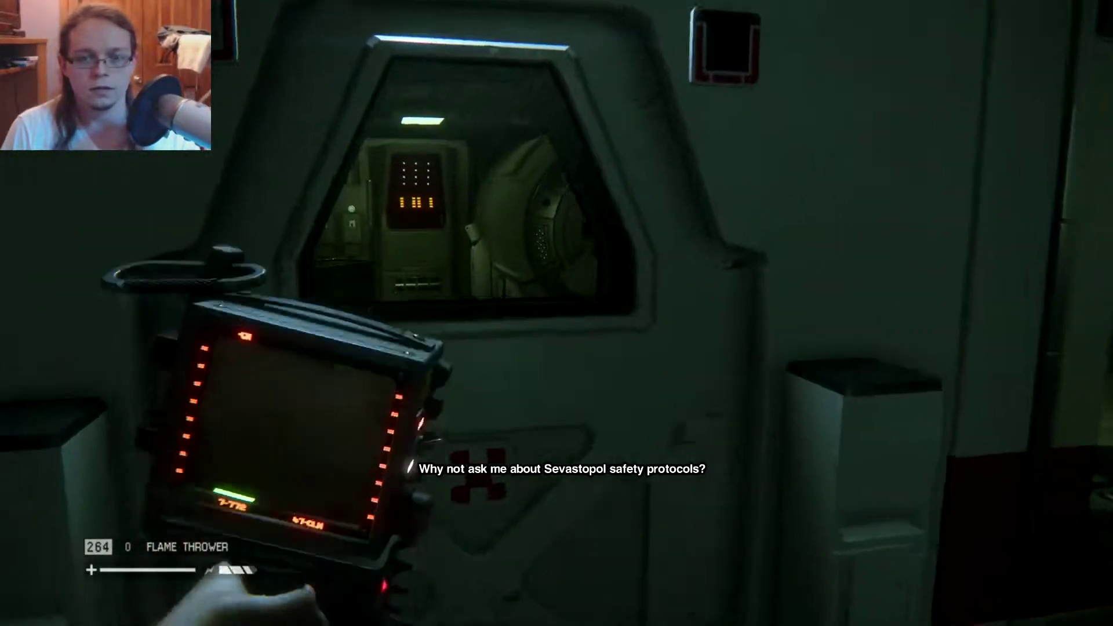
key("Tab")
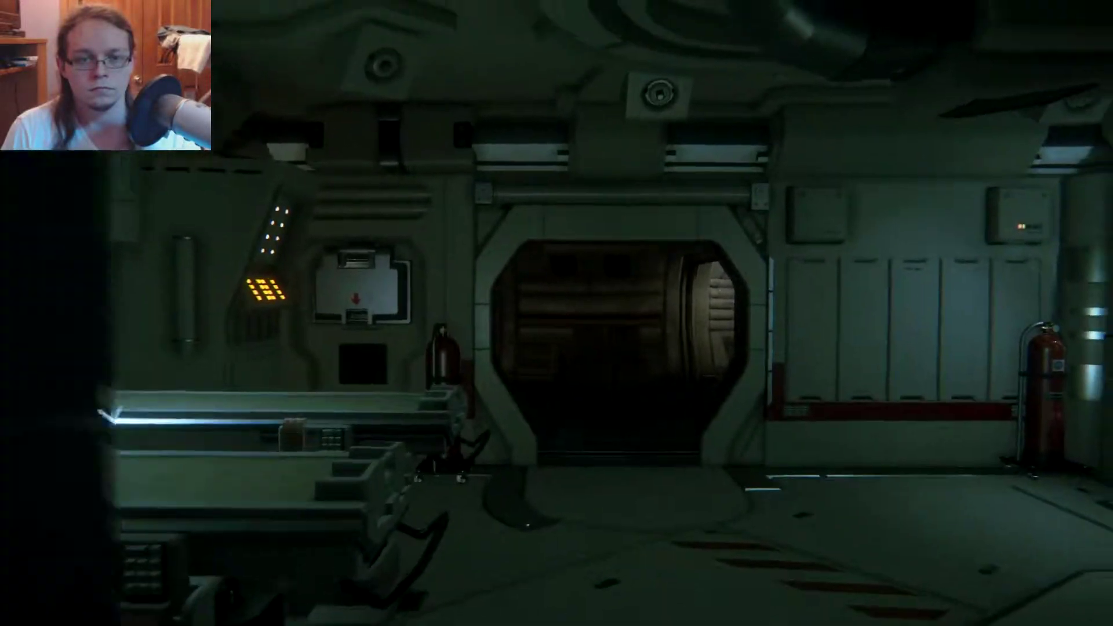
- Walk past the terminal into the large medical room and check the tracker for movement
key("w")
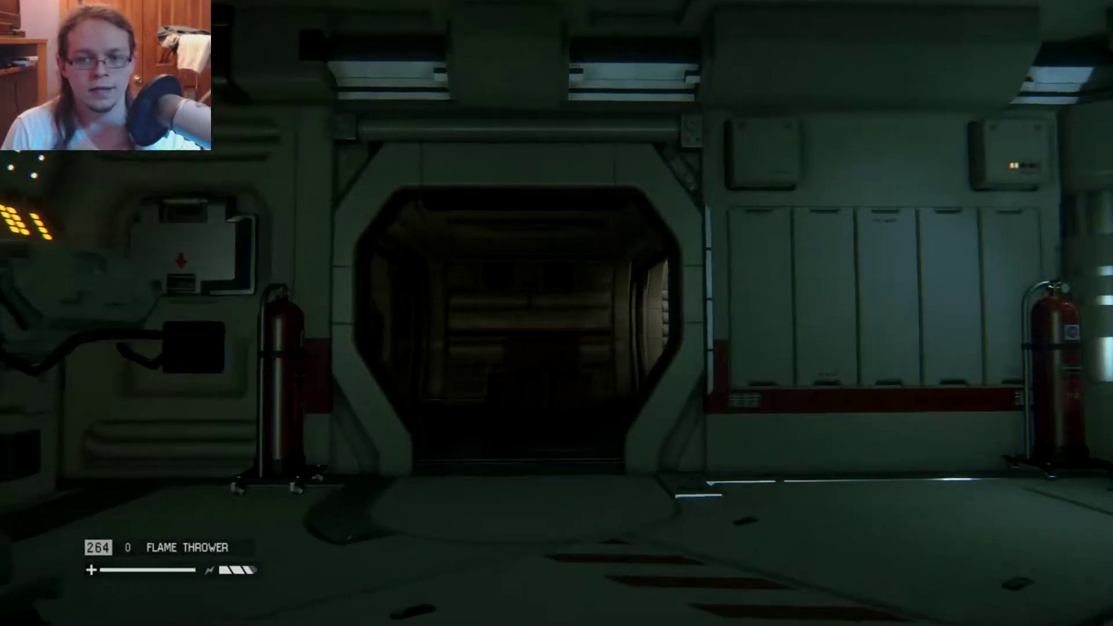
key("w")
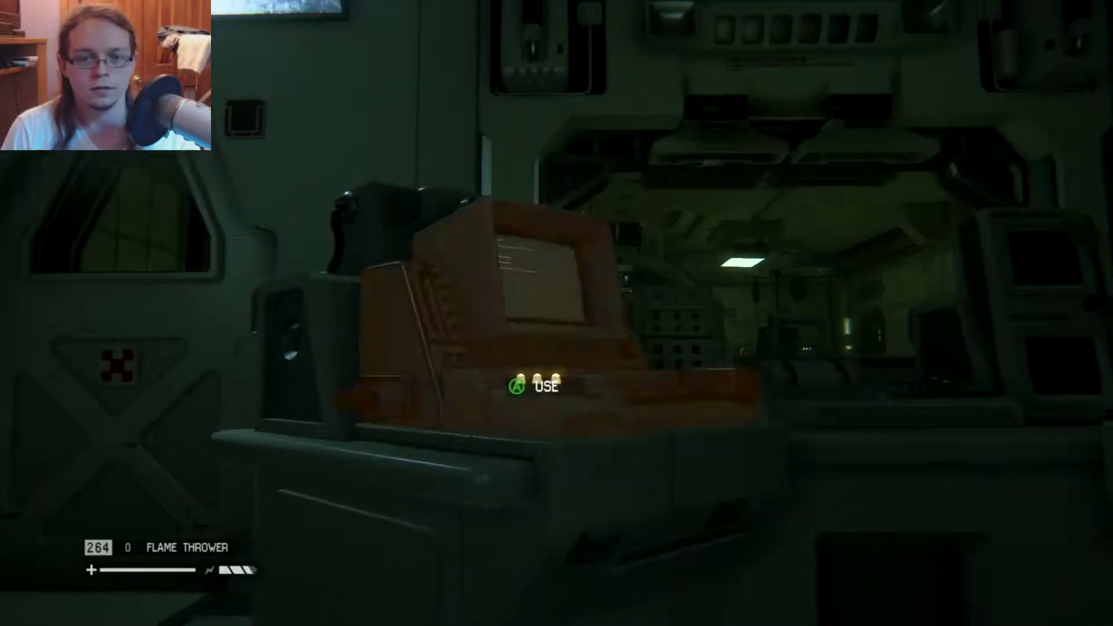
key("w")
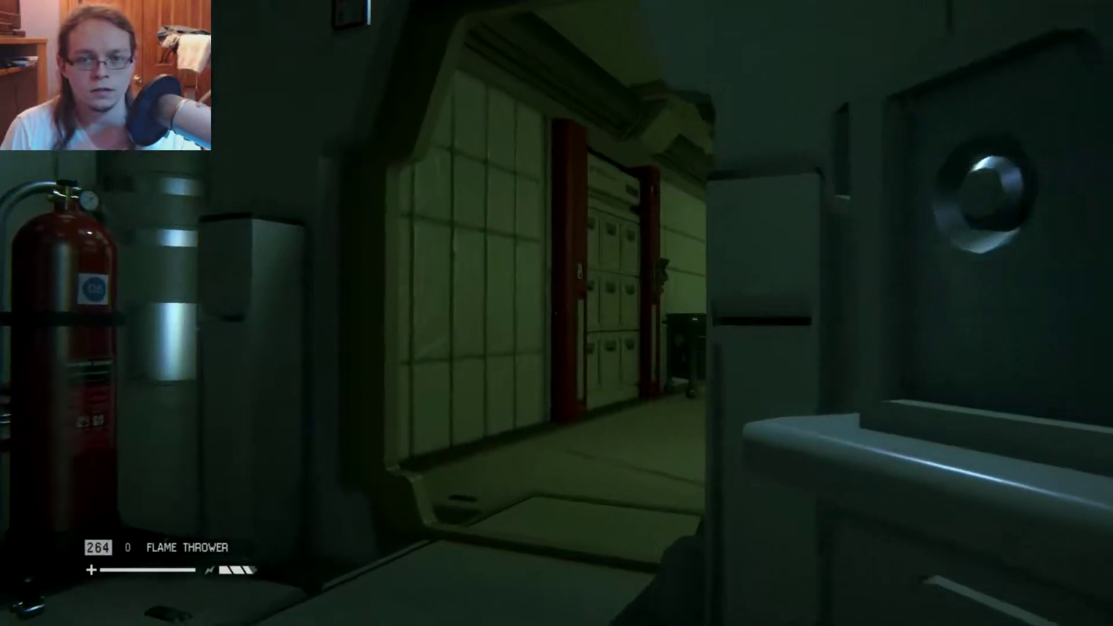
key("w")
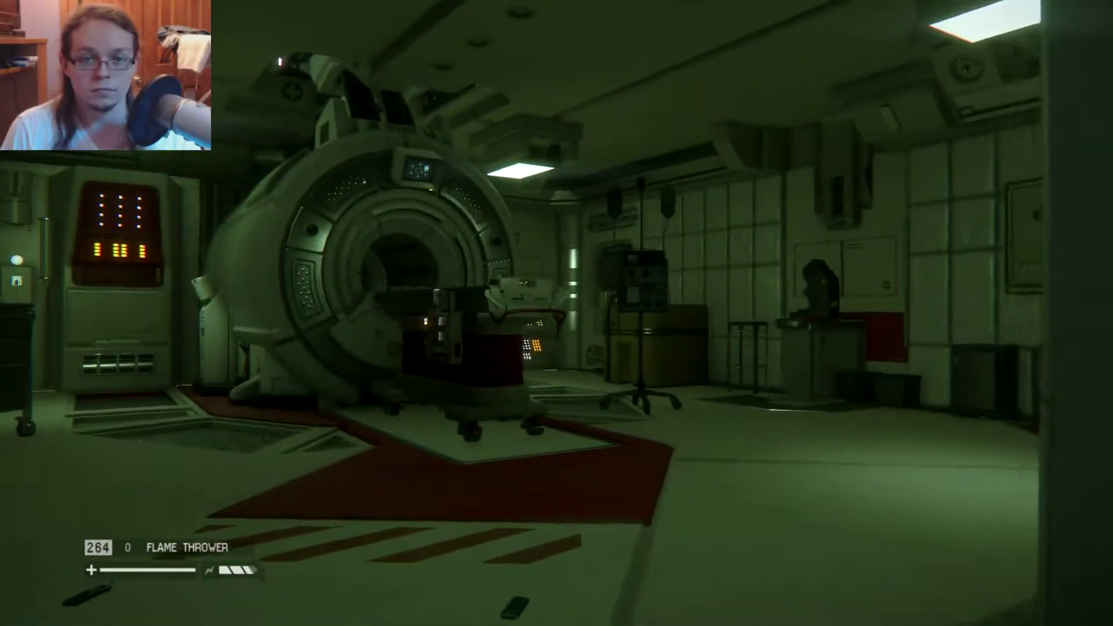
key("t")
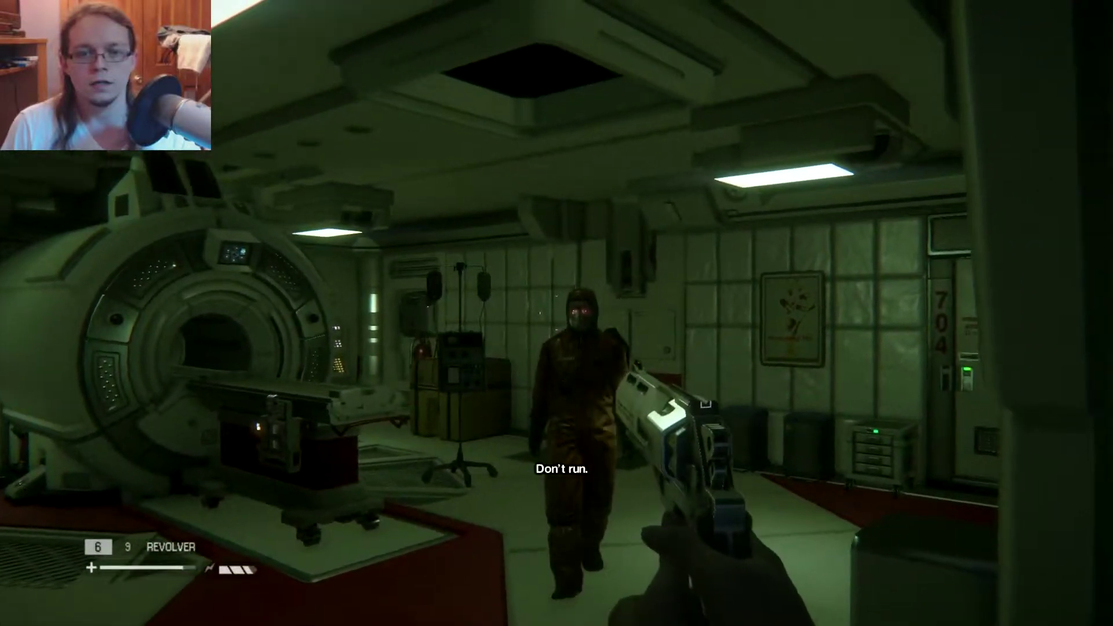
- Shoot the approaching android with the revolver, then reload
left_click(556, 313)
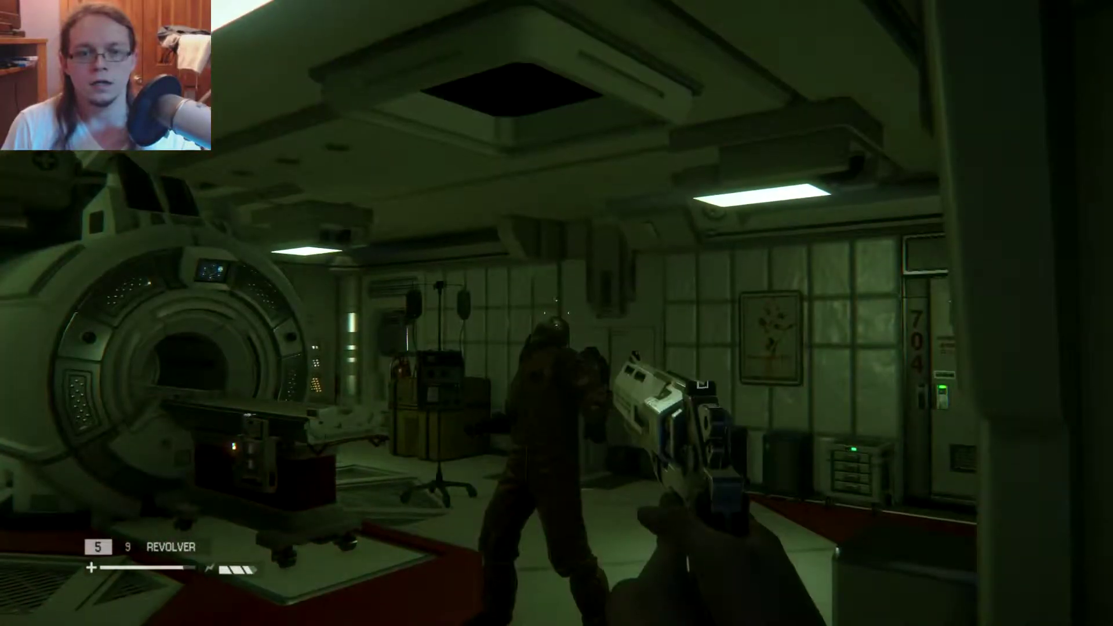
key("r")
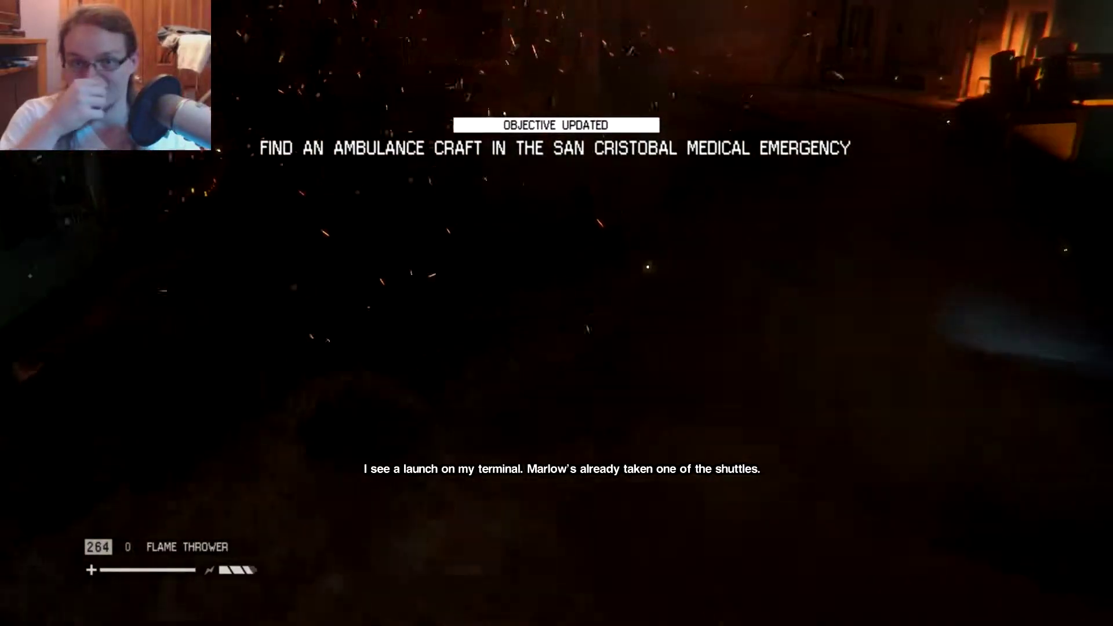
- Check the tracker in the dark room, then again down the corridor for the Alien
key("Tab")
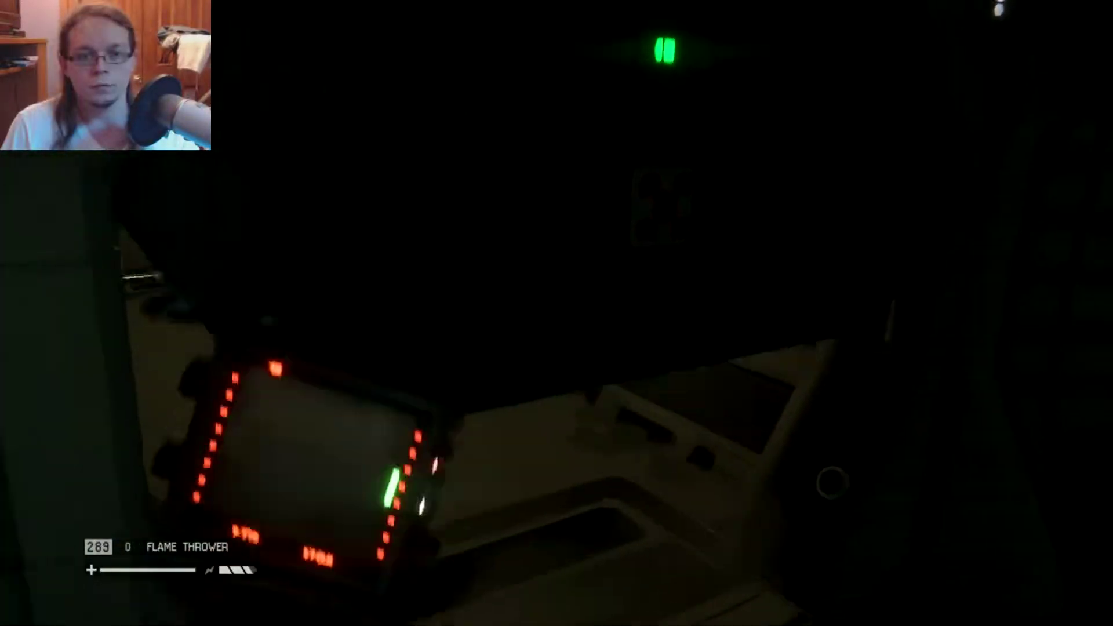
key("Tab")
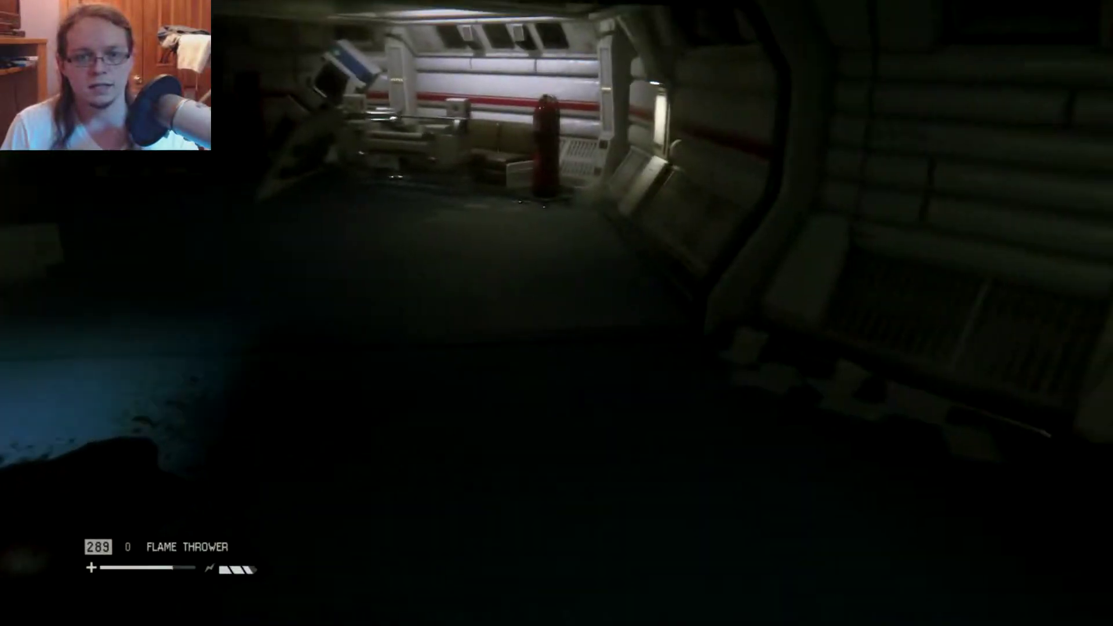
key("Tab")
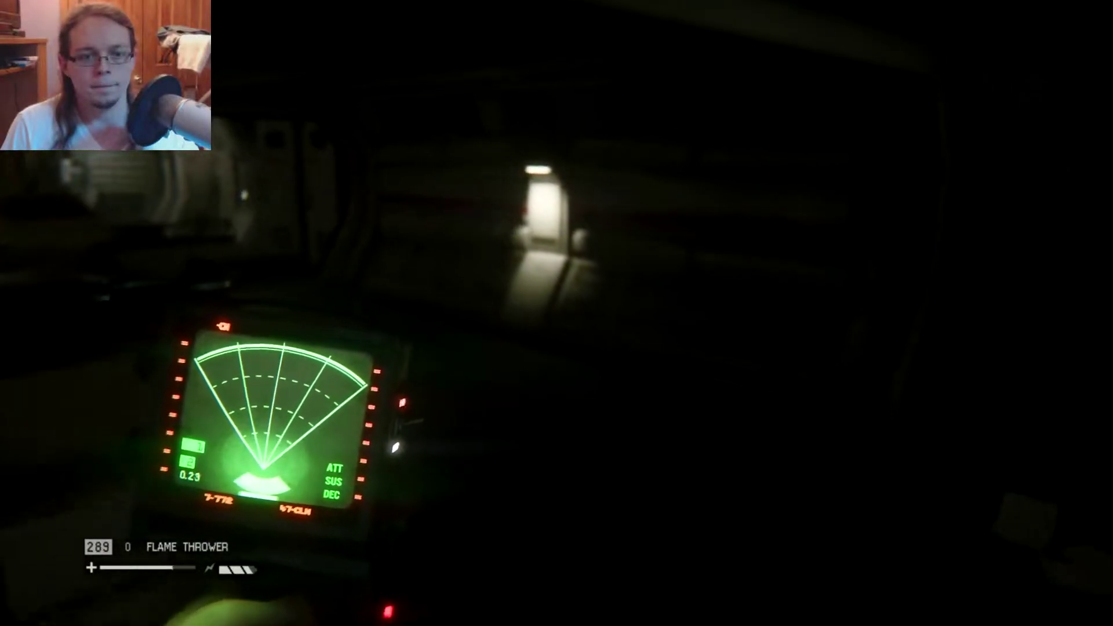
key("Tab")
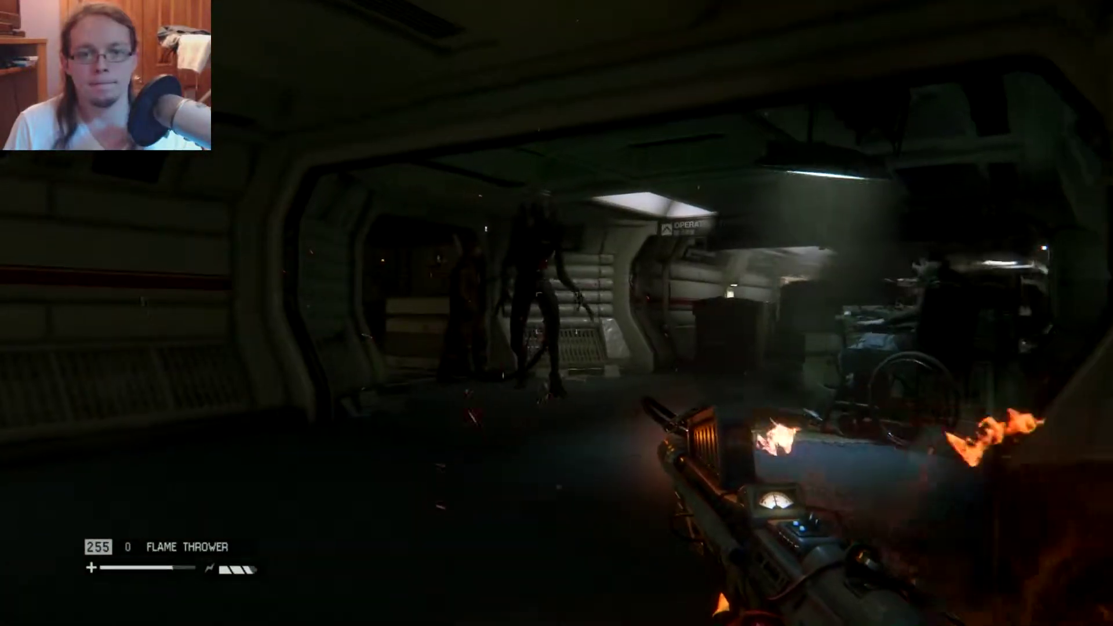
- Flame the Alien, advance down the corridor and blast the android twice with the shotgun
left_click(556, 313)
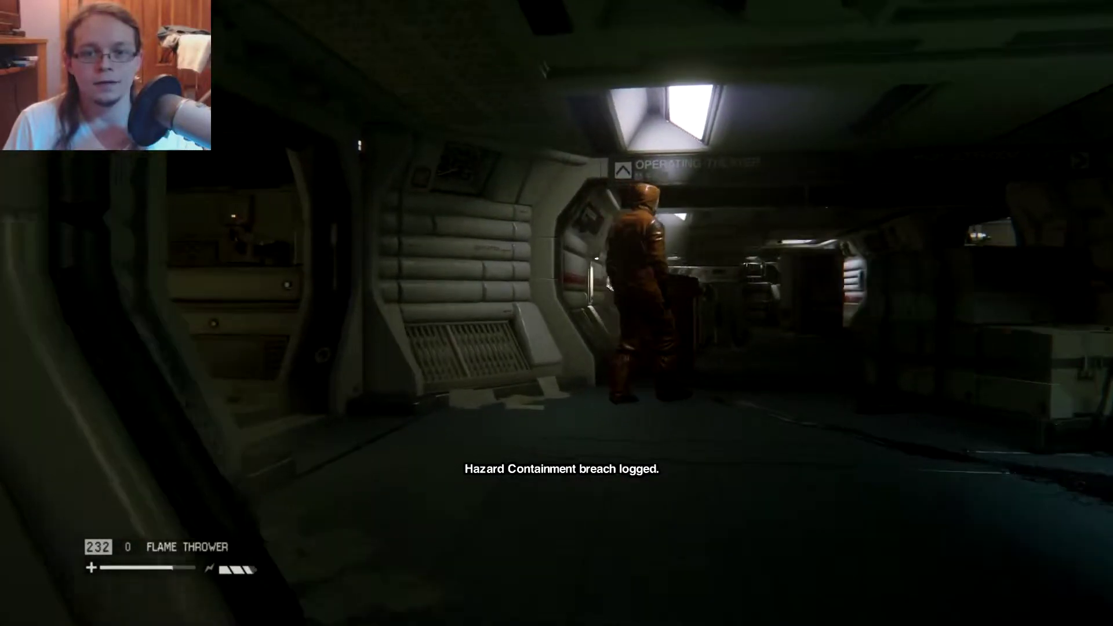
key("w")
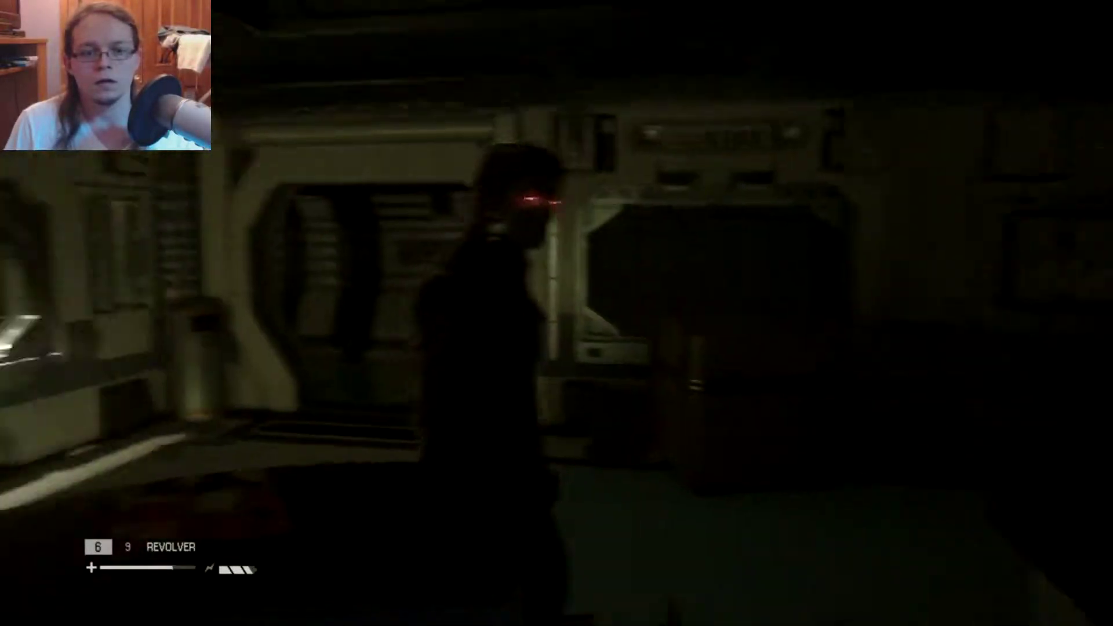
scroll(556, 314, "down", 1)
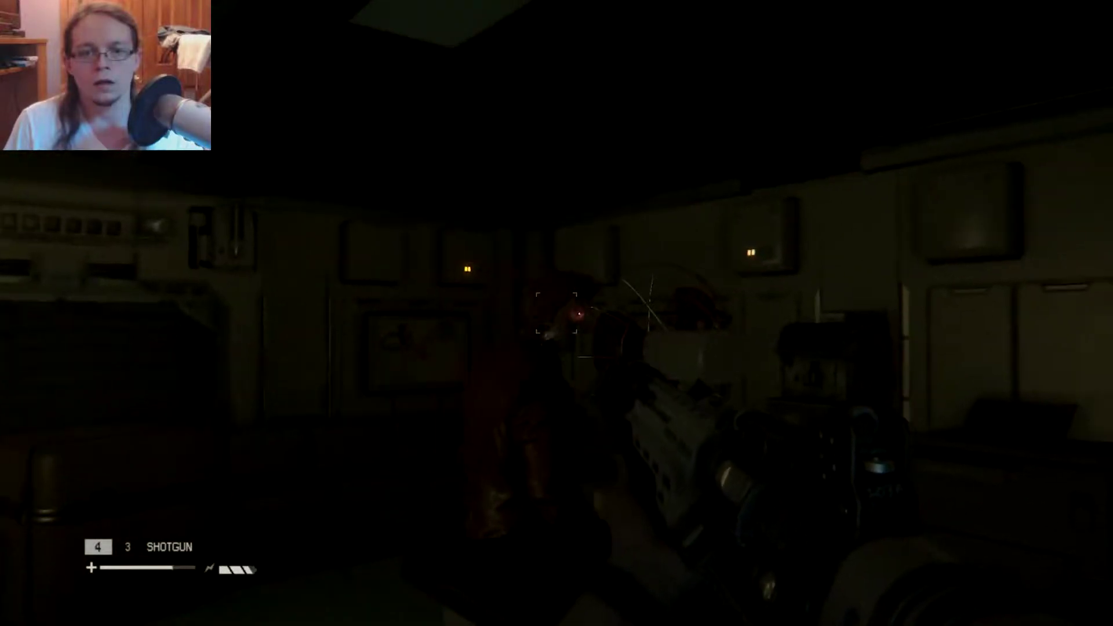
left_click(557, 312)
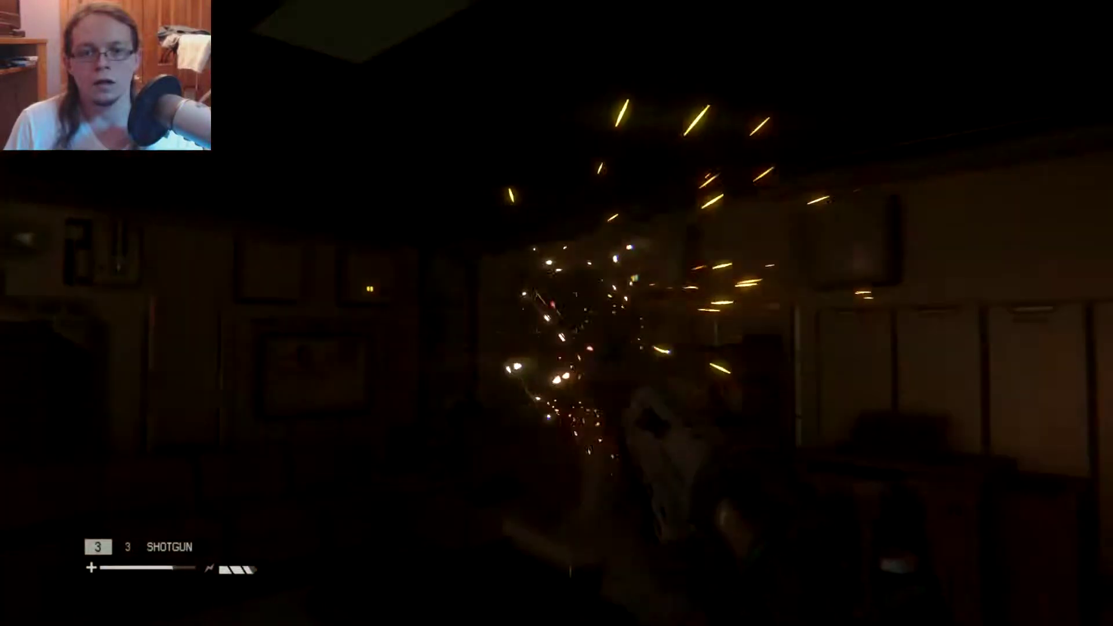
left_click(557, 313)
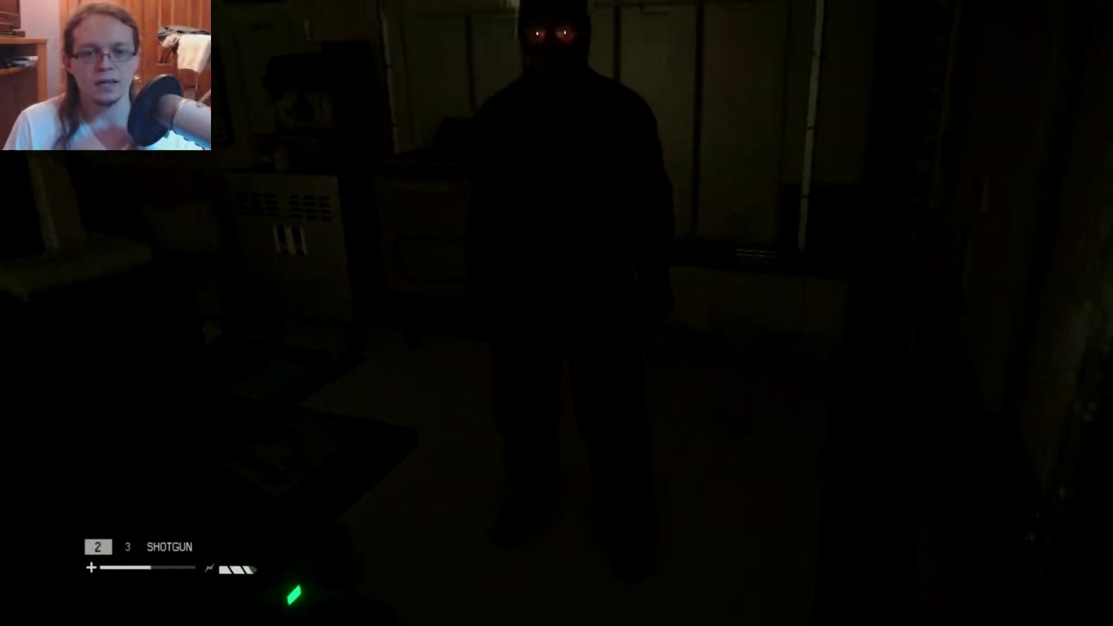
- Fire the last shells, reload the shotgun and blast the remaining android
left_click(557, 313)
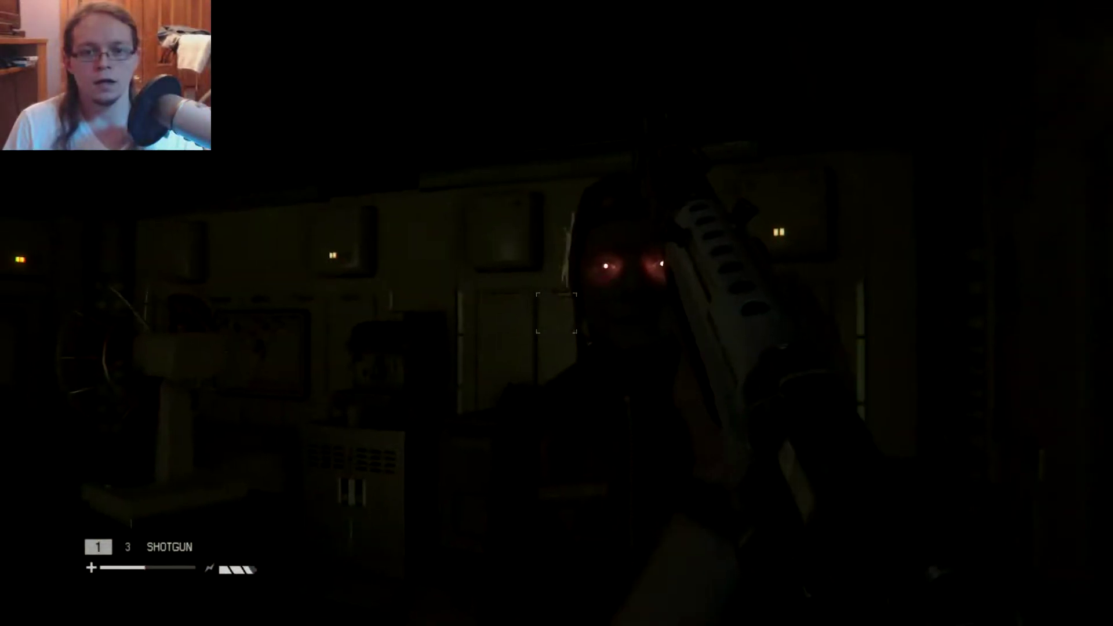
left_click(557, 314)
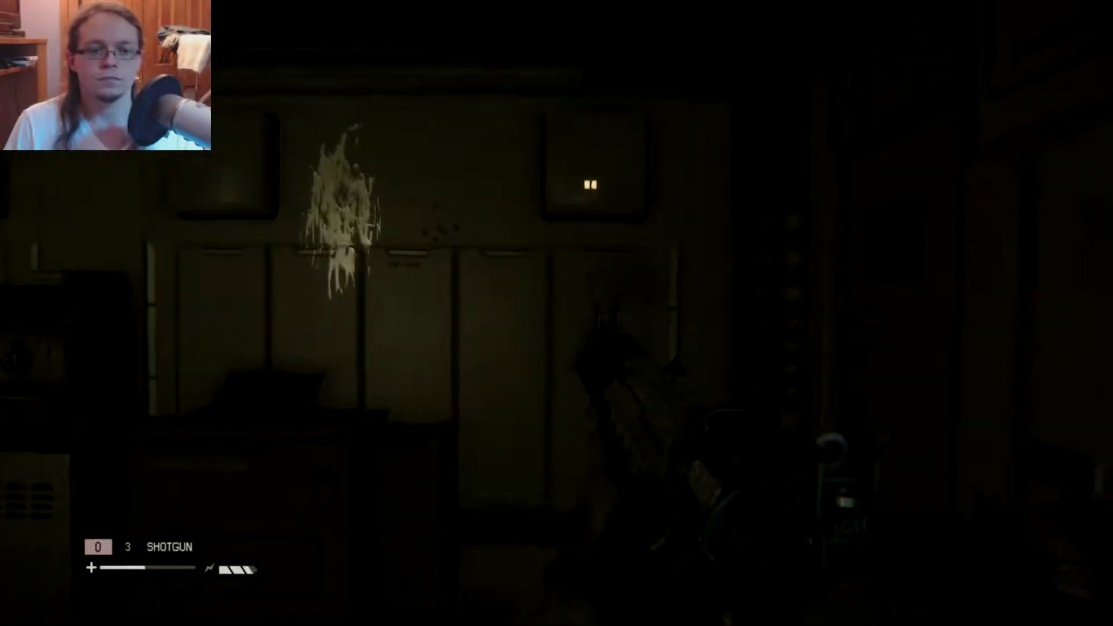
key("r")
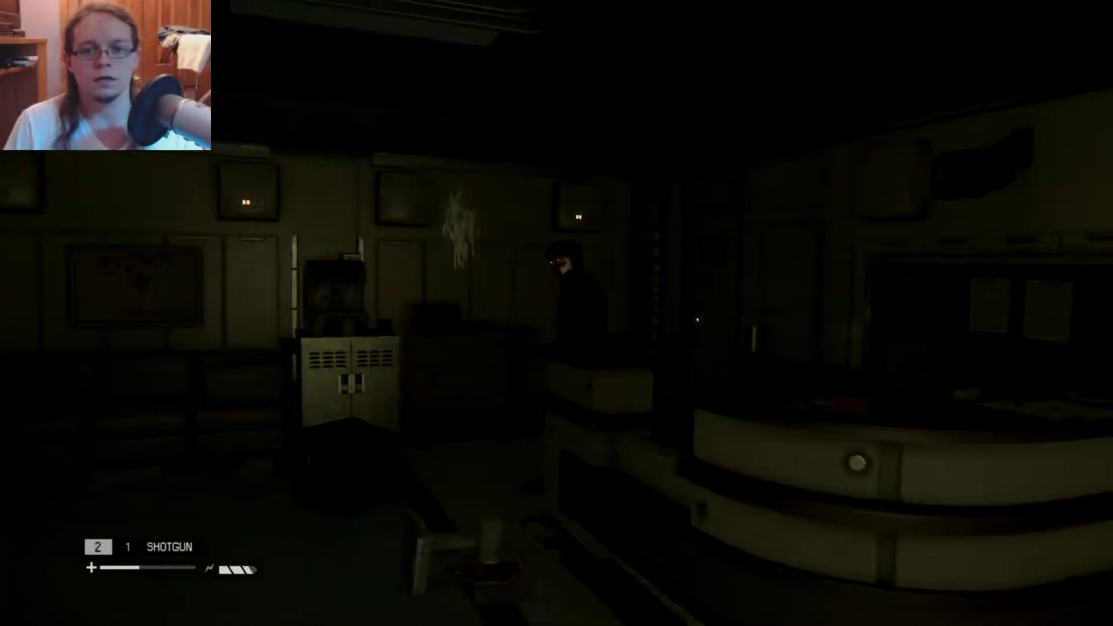
left_click(557, 314)
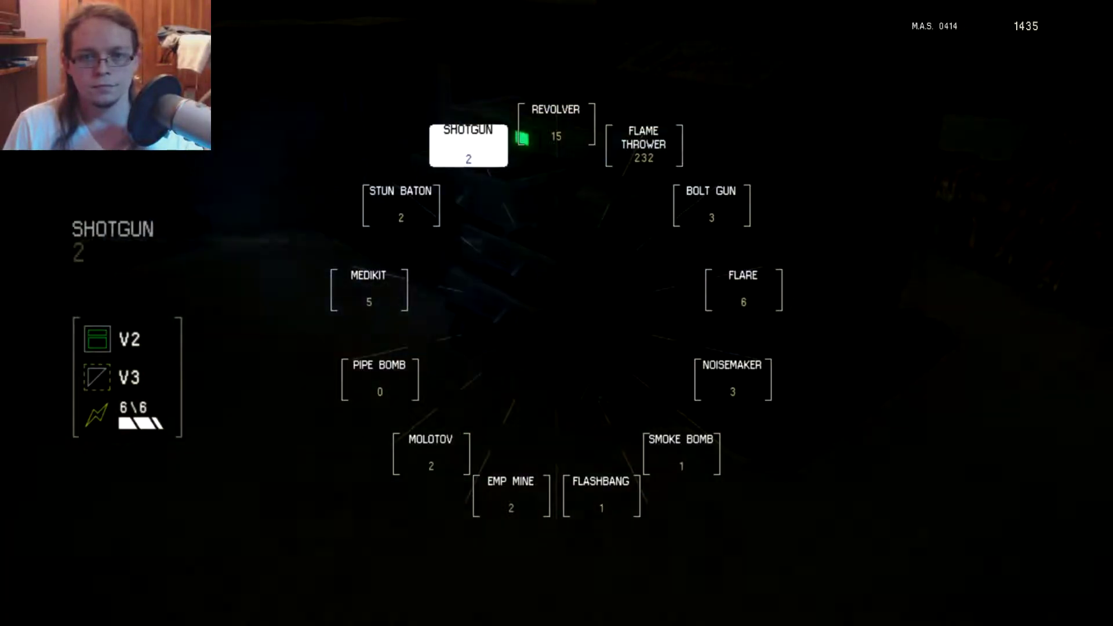
- Switch to the flamethrower and follow the corridor toward the lit control room
key("Tab")
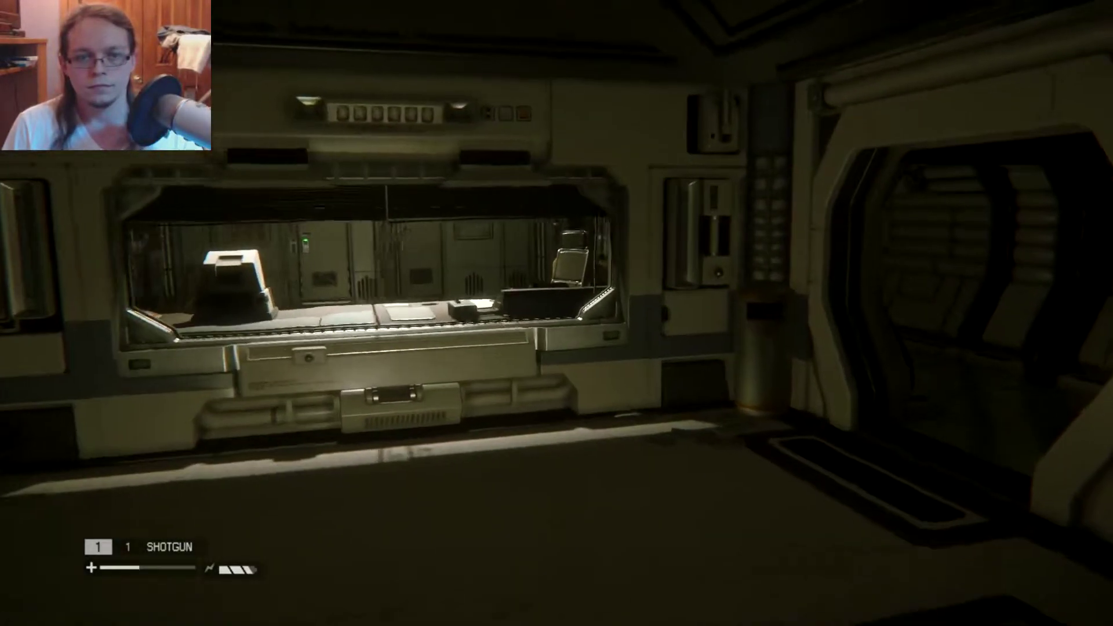
key("Tab")
key("w")
key("4")
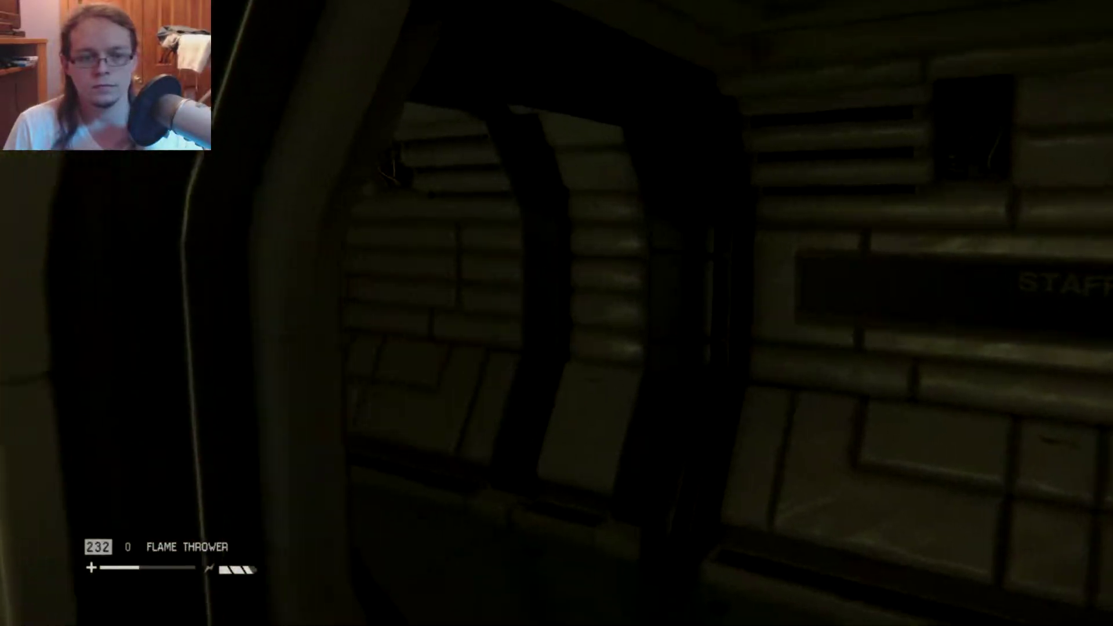
key("w")
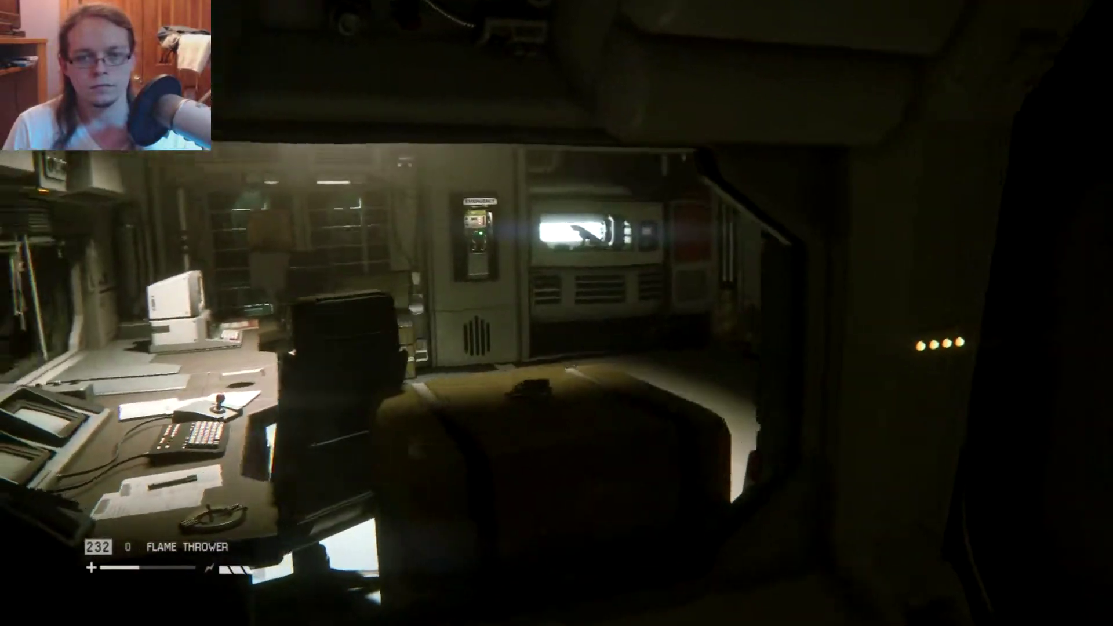
- Save the game at the control room's emergency phone, then exit into the corridor
key("w")
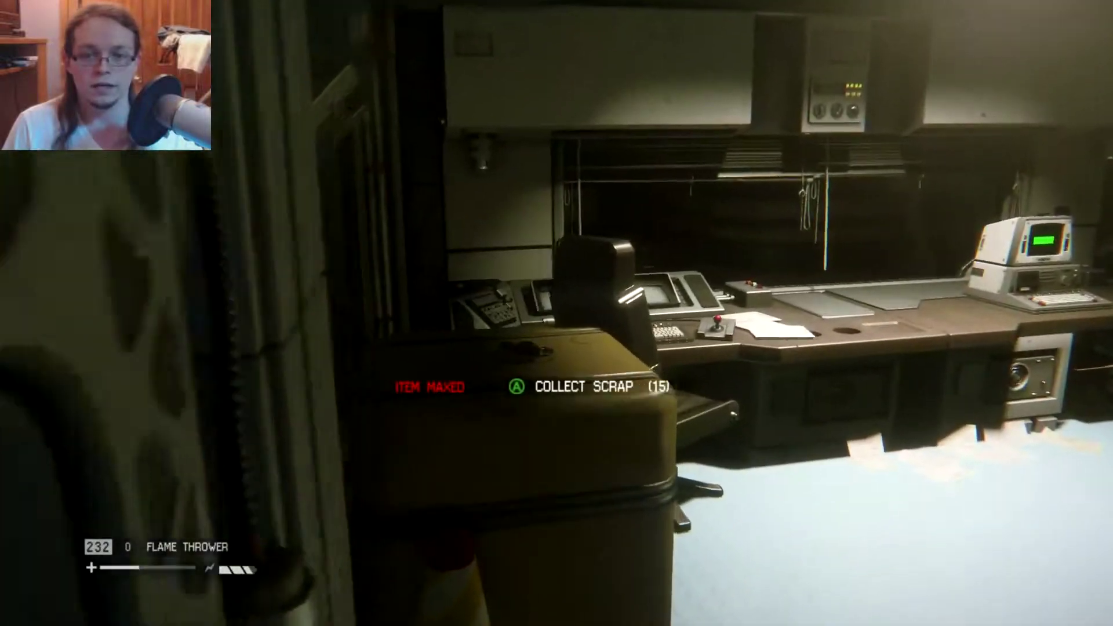
key("w")
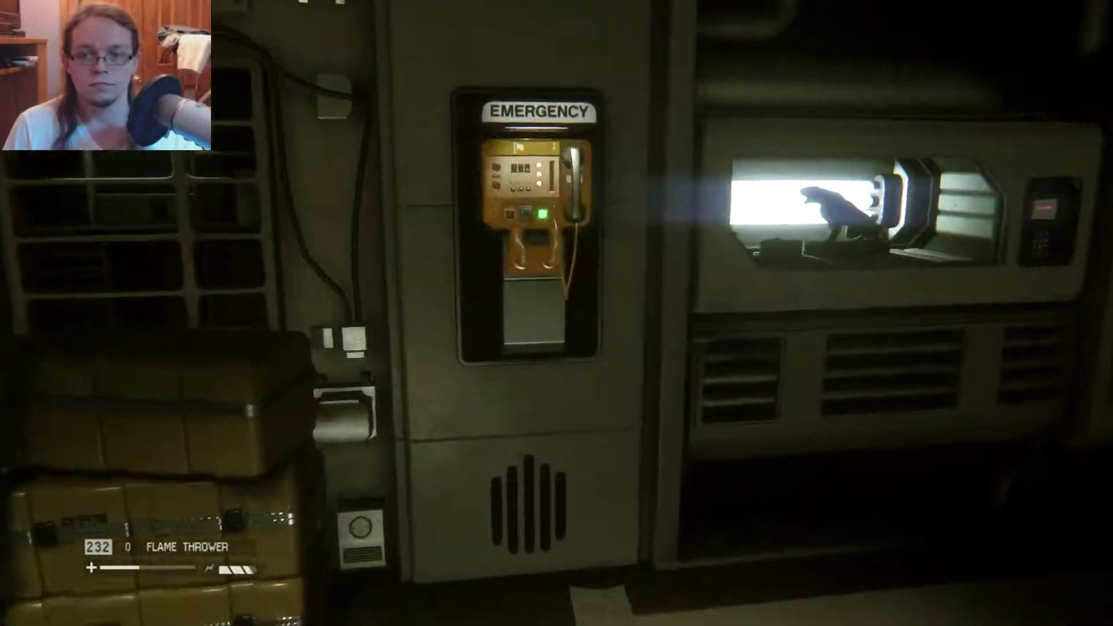
key("w")
key("e")
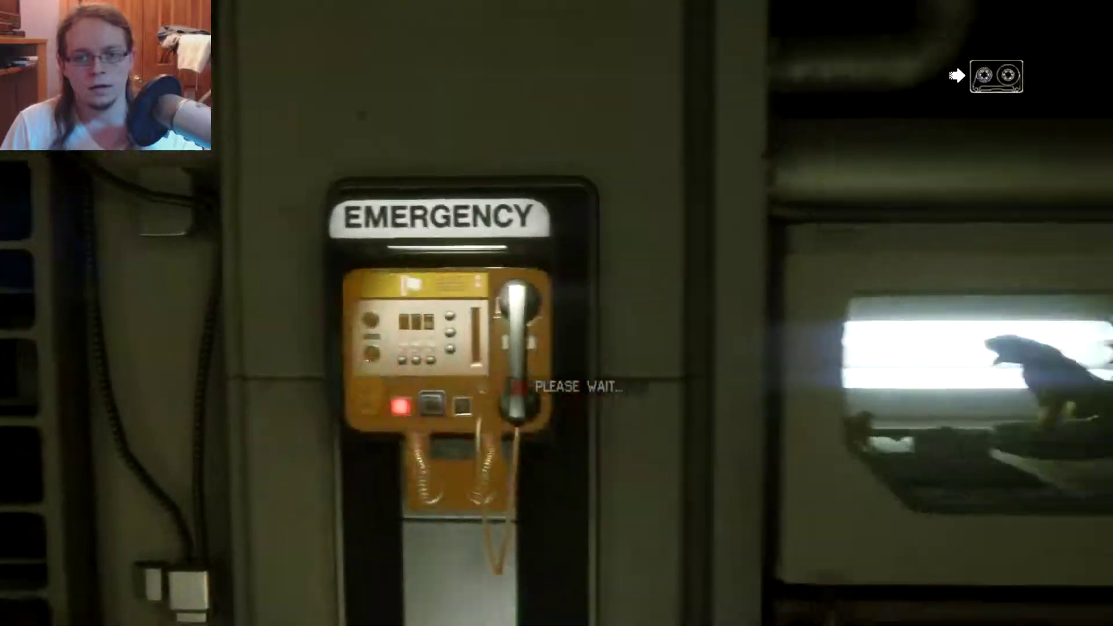
key("w")
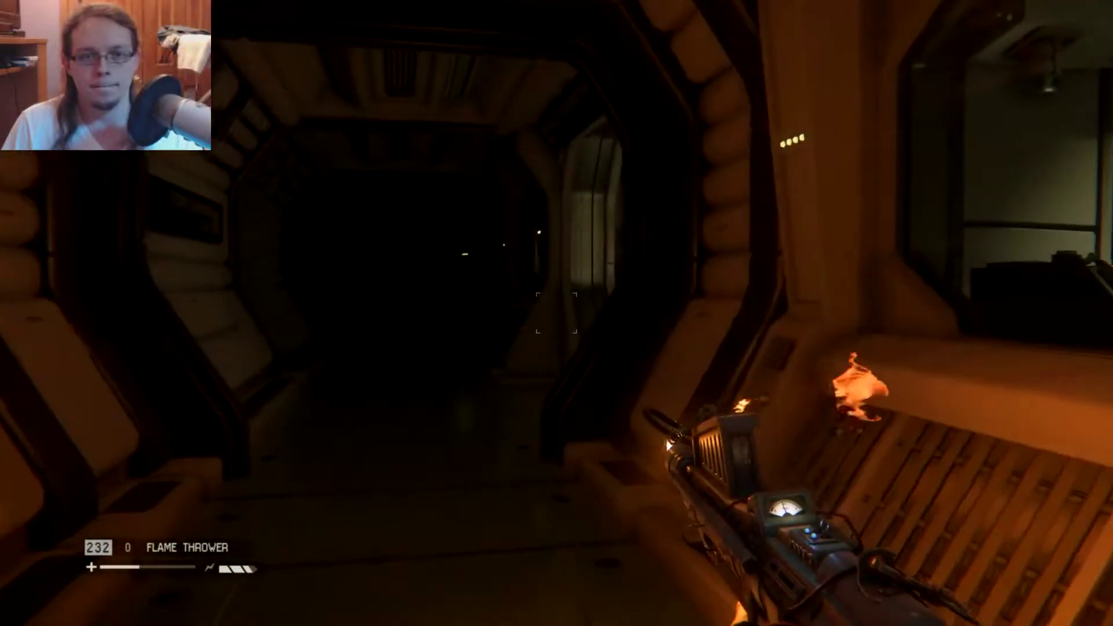
key("w")
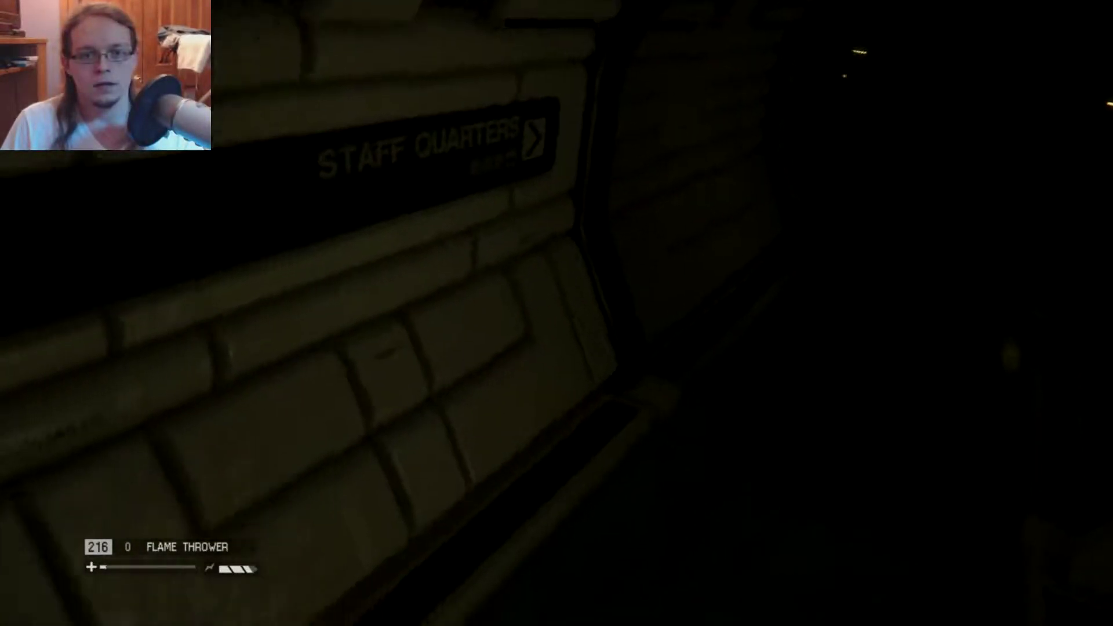
key("w")
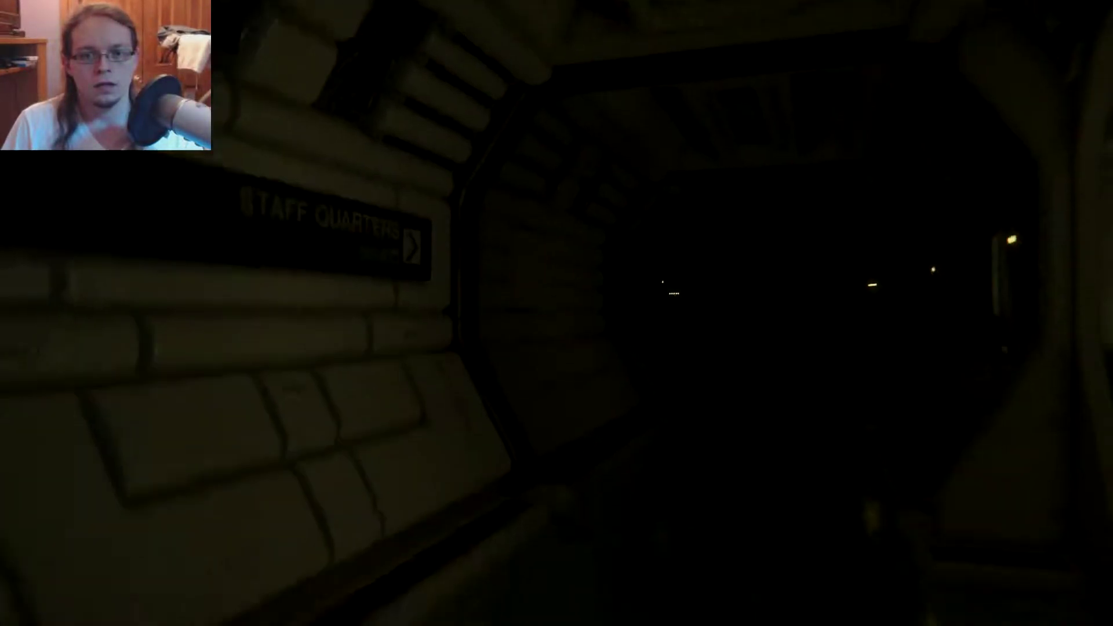
- Use a medikit, then follow the Staff Quarters corridor to the Ambulance Bay door
key("Tab")
key("Tab")
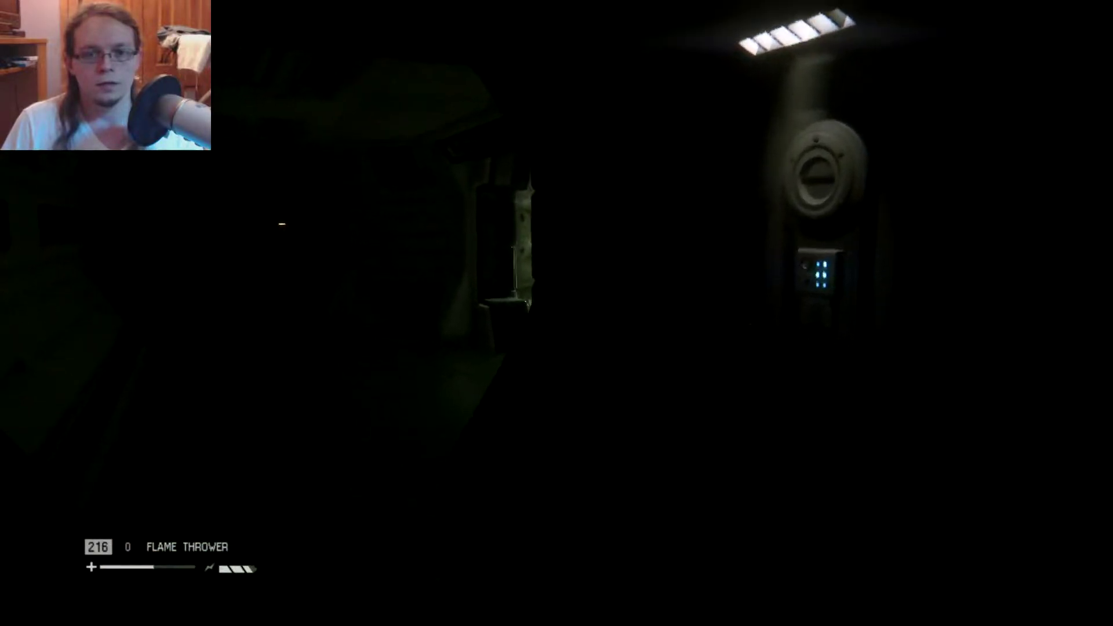
key("w")
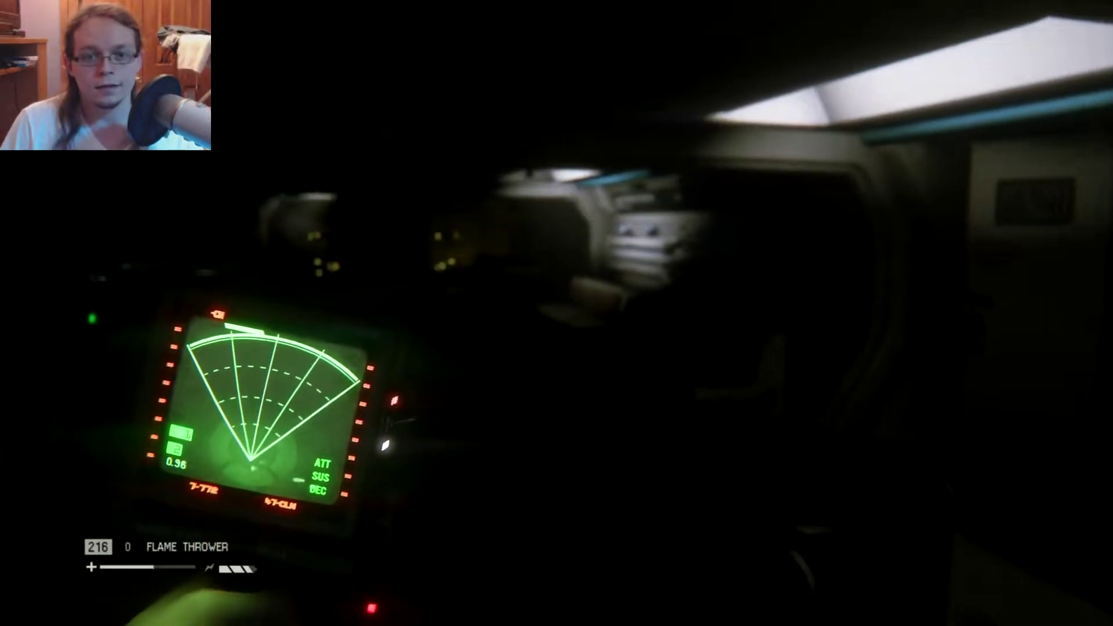
key("Tab")
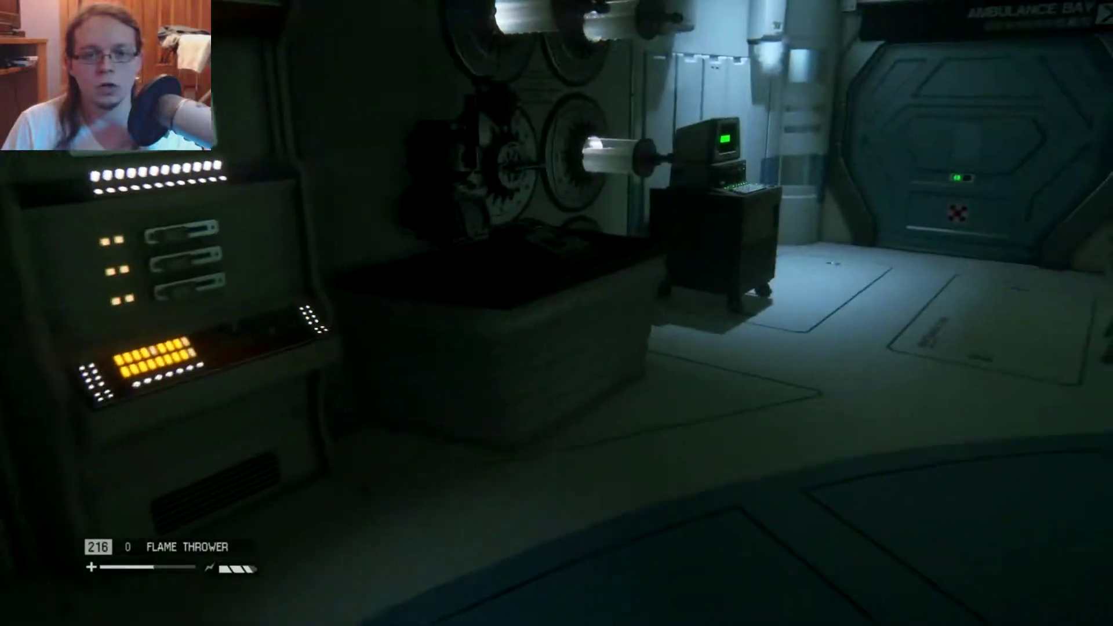
key("w")
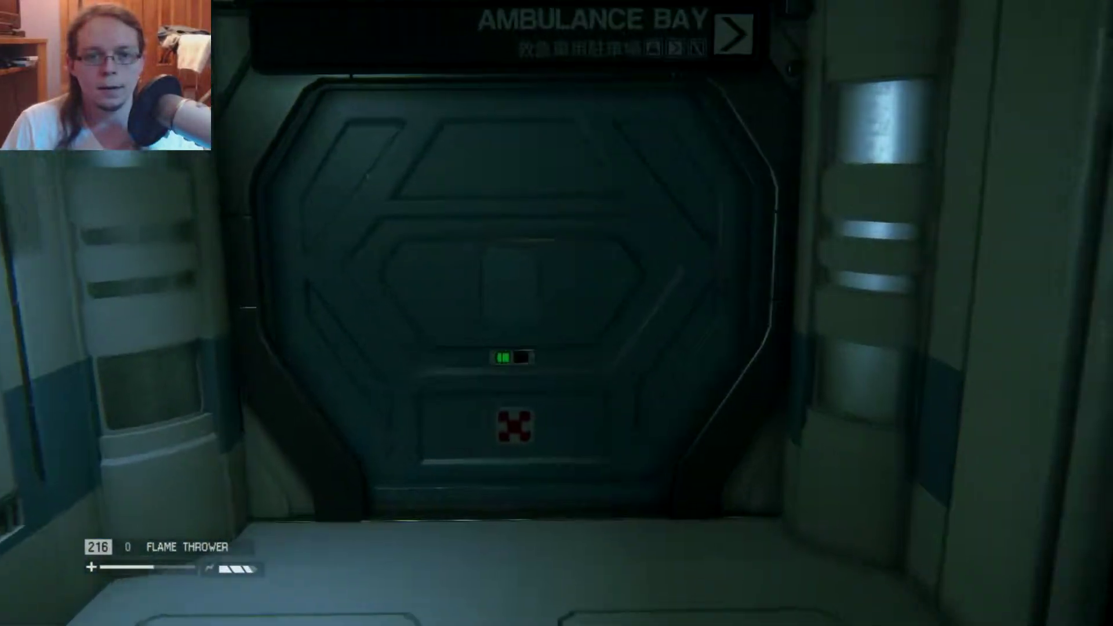
- Cross the dark and lit rooms into the corridor toward the S3 door, checking the tracker
key("Tab")
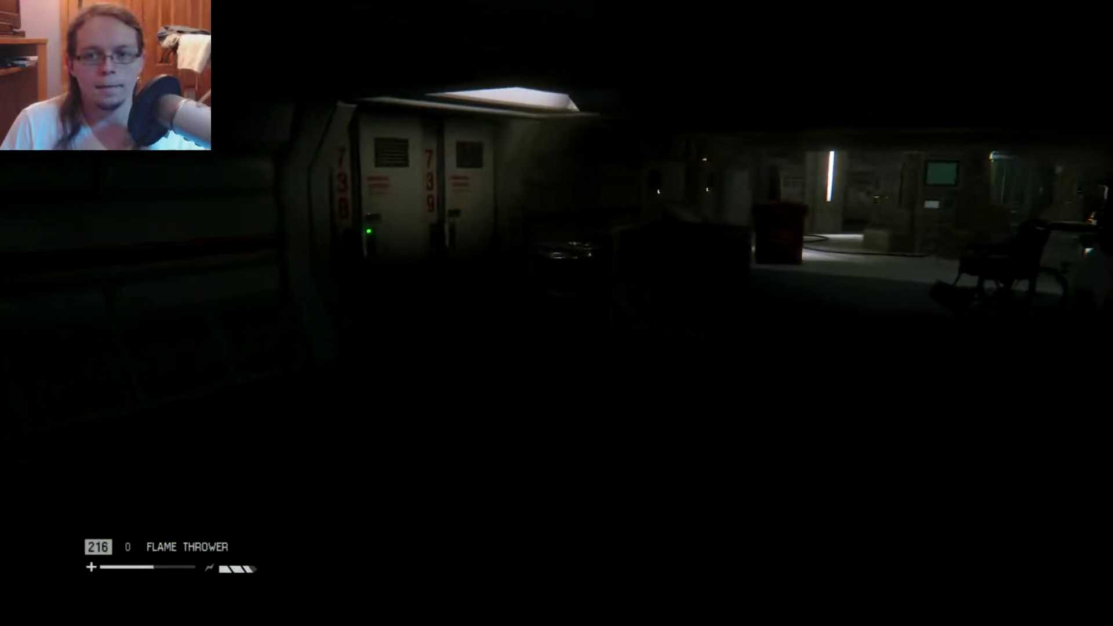
key("Tab")
key("w")
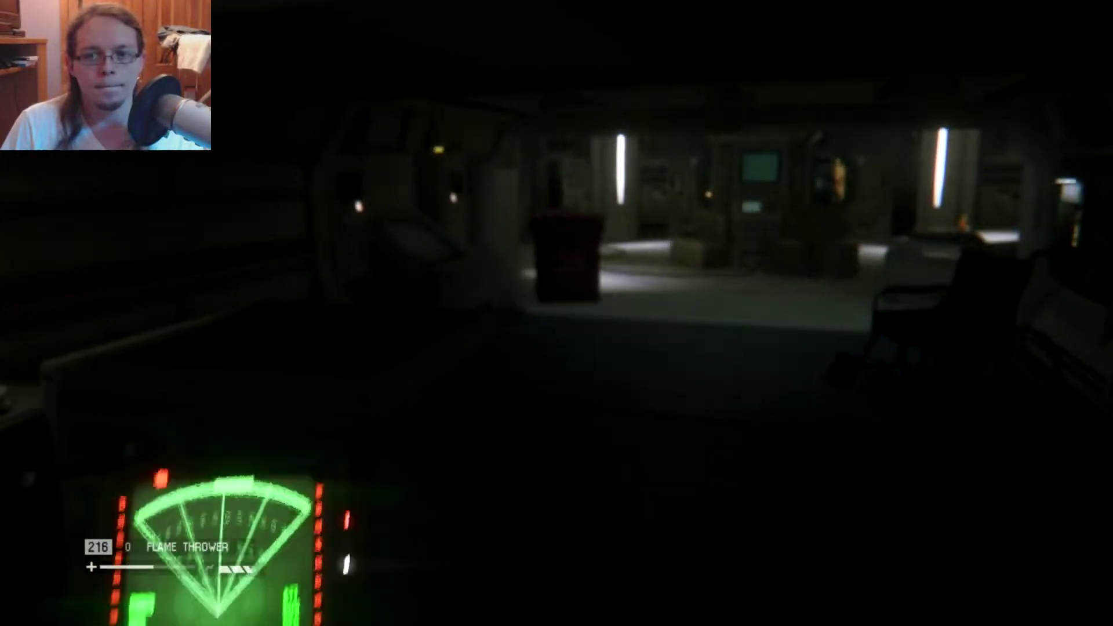
key("w")
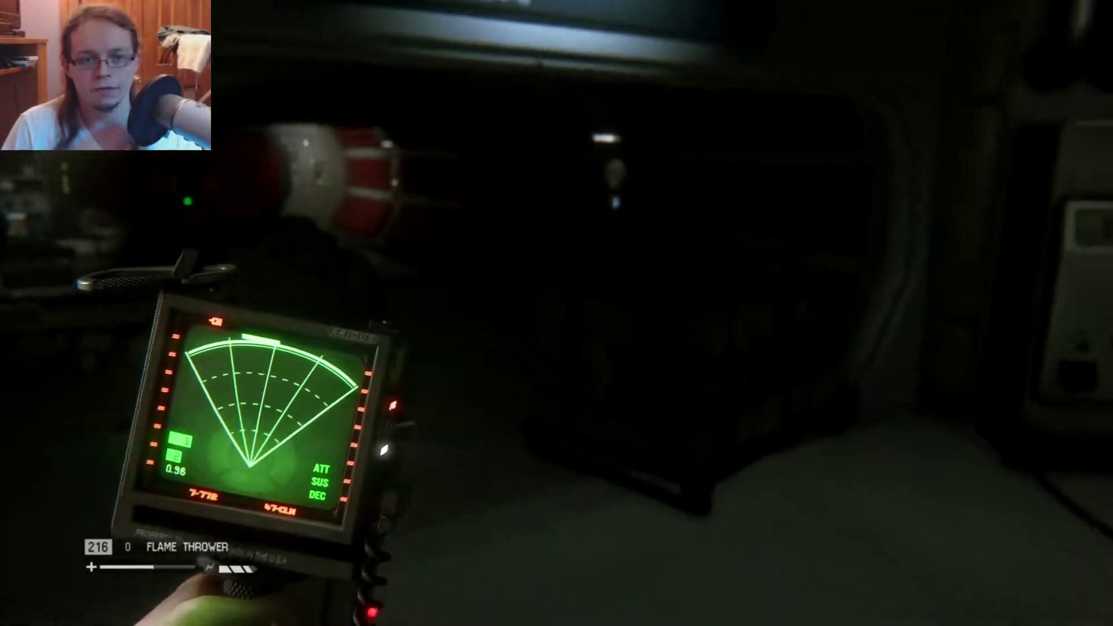
key("w")
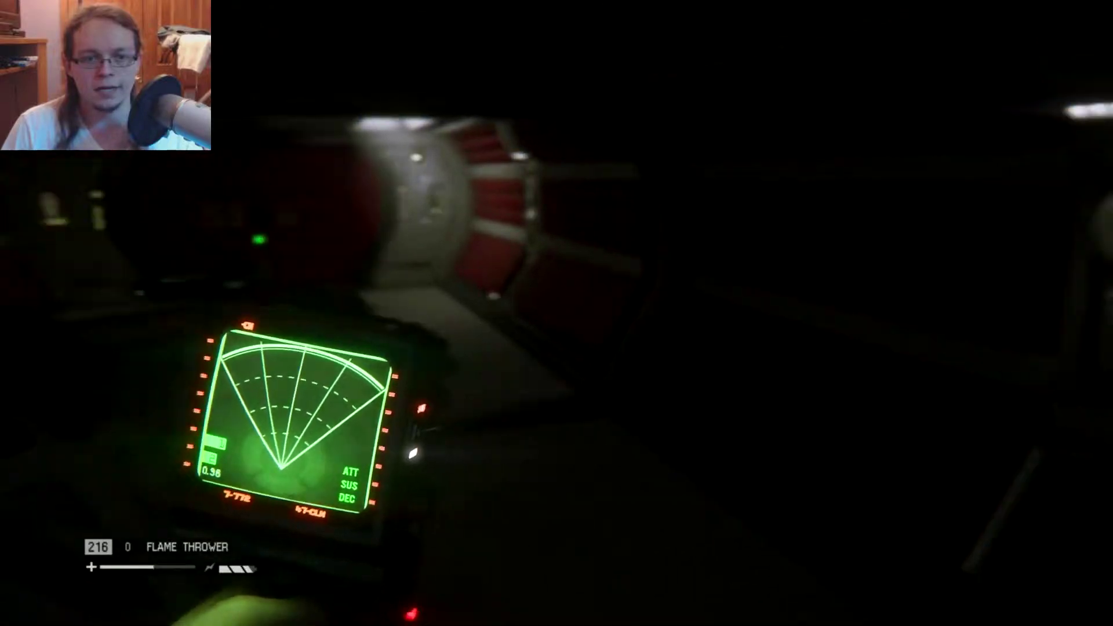
key("Tab")
key("w")
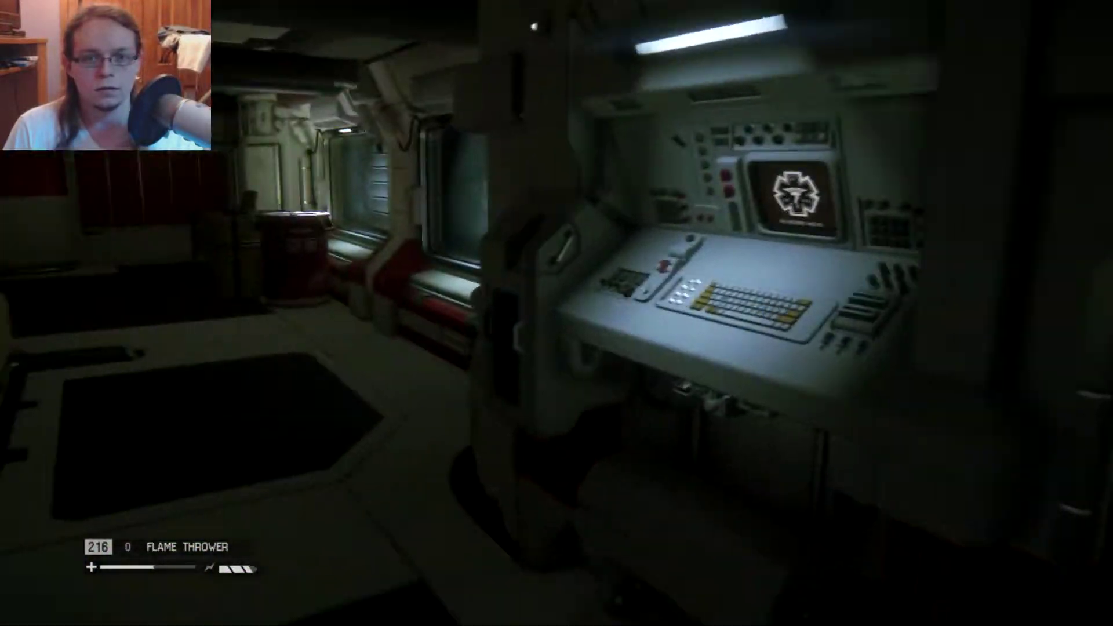
- Scan near the wall console, approach the Towerlink doorway and try the red door's keypad
key("Tab")
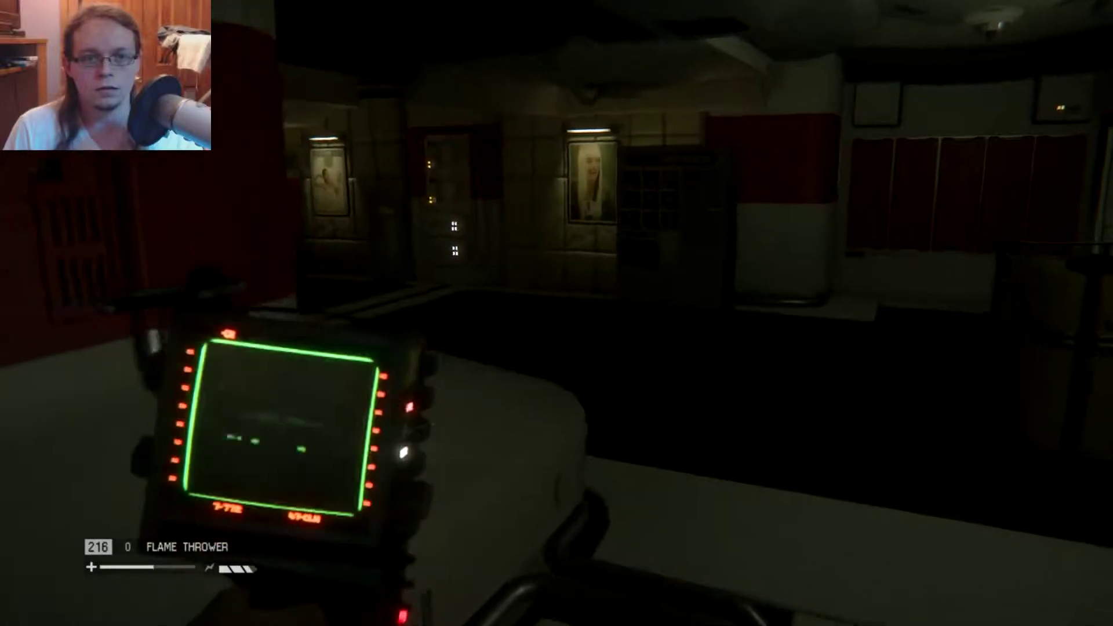
key("Tab")
key("w")
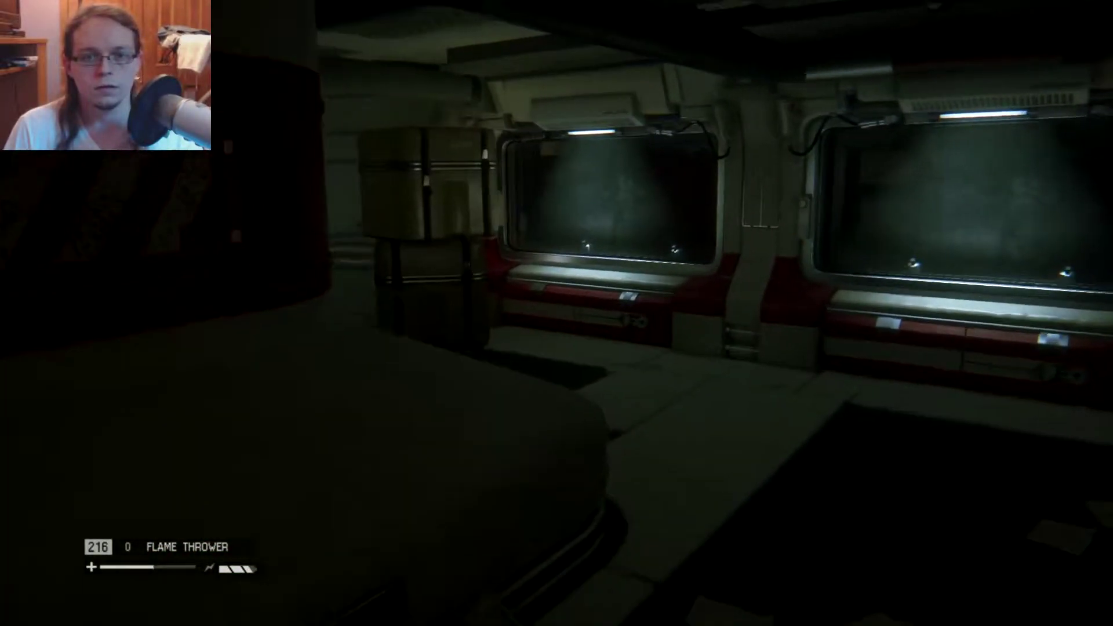
key("Tab")
key("Tab")
key("w")
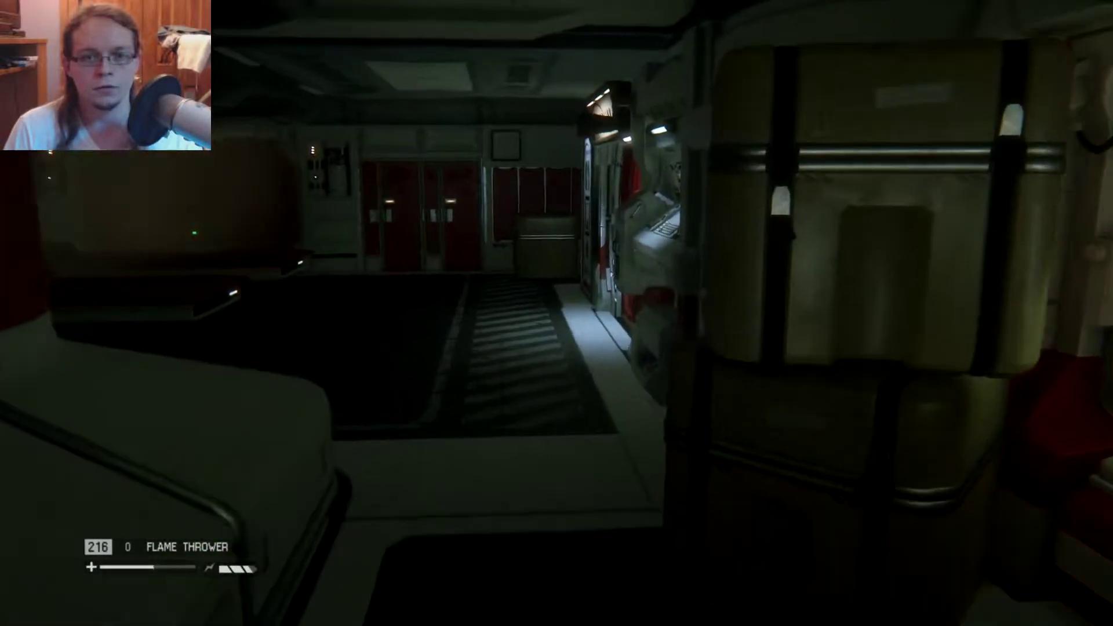
key("w")
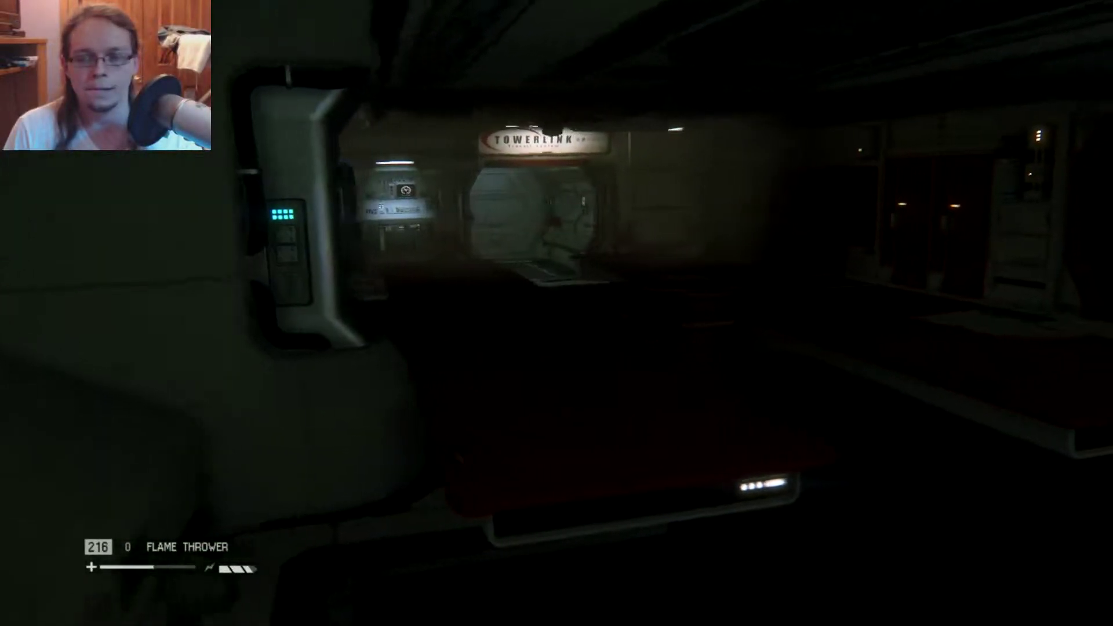
key("w")
key("e")
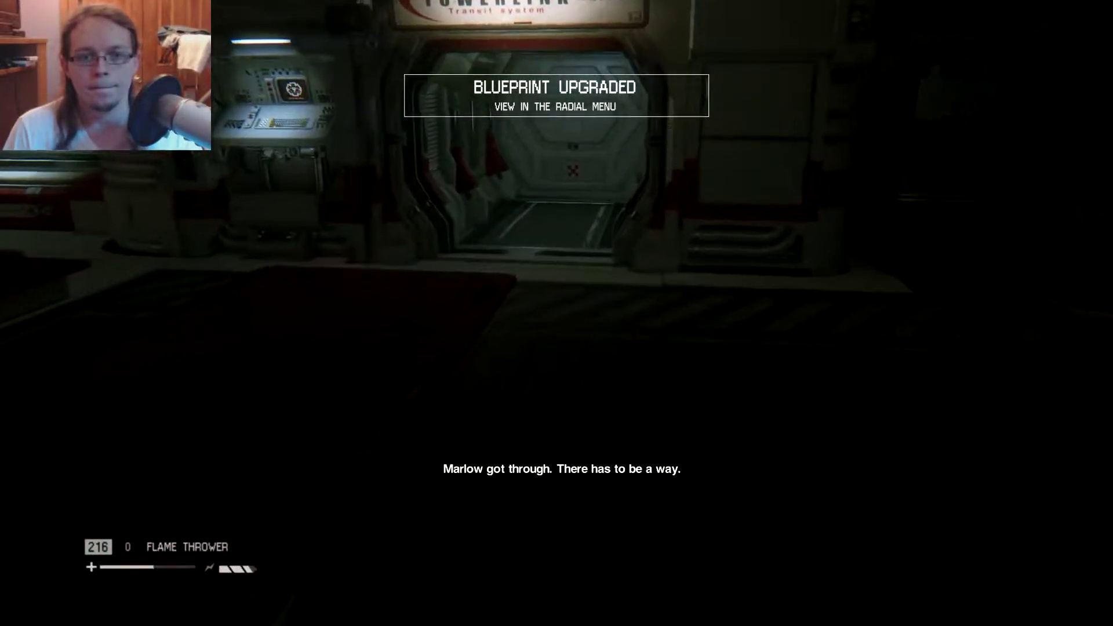
- Walk into the Towerlink car and pick up the Level 3 Access Tuner upgrade from the bench
key("w")
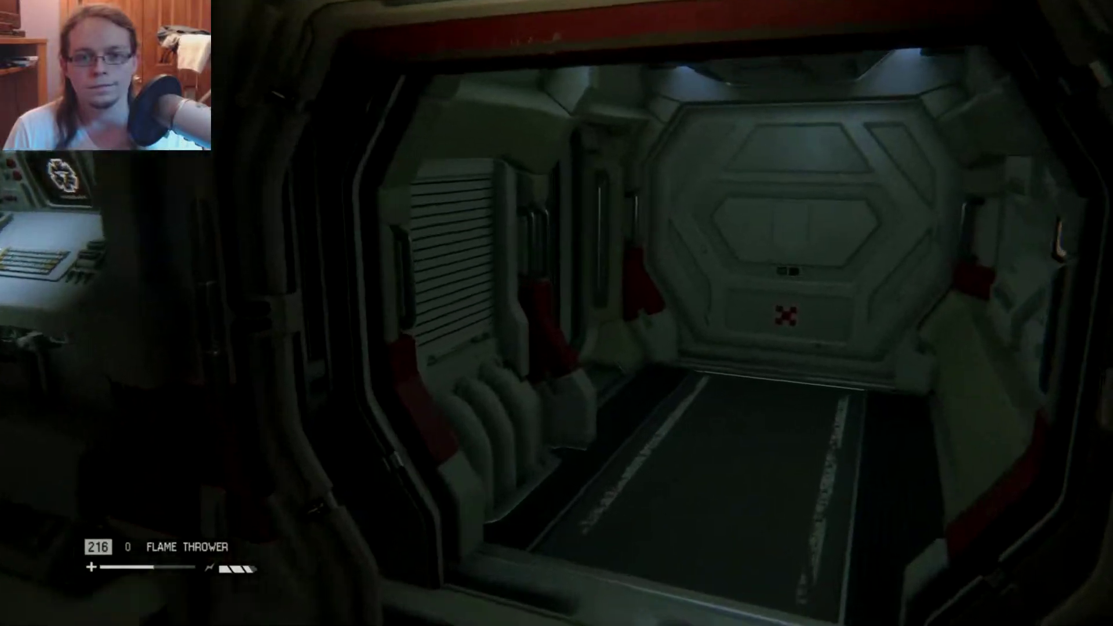
key("w")
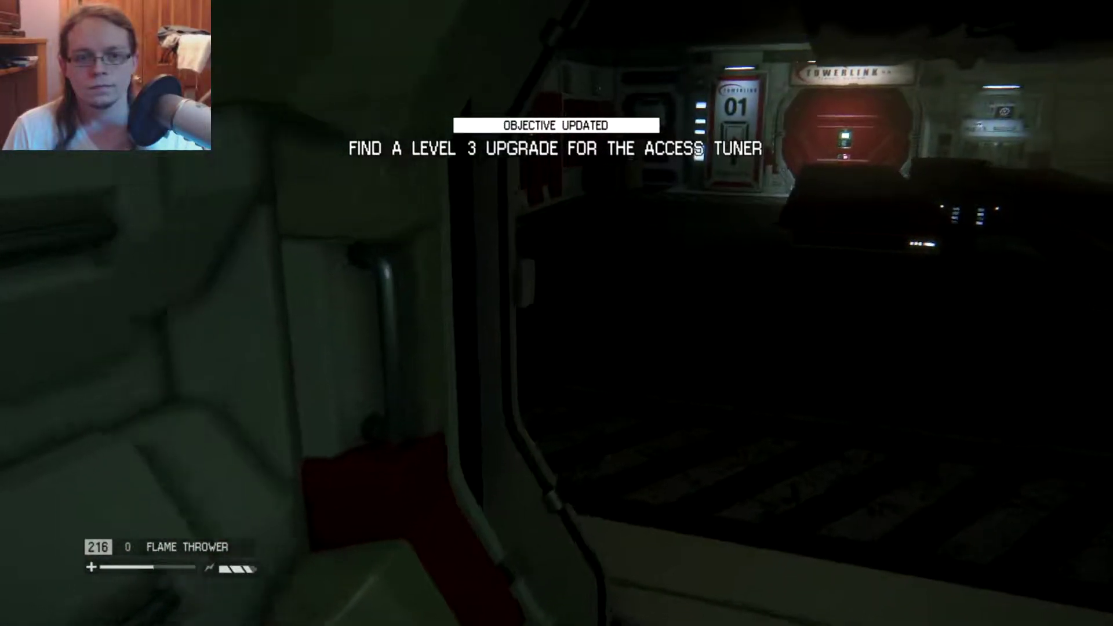
key("Tab")
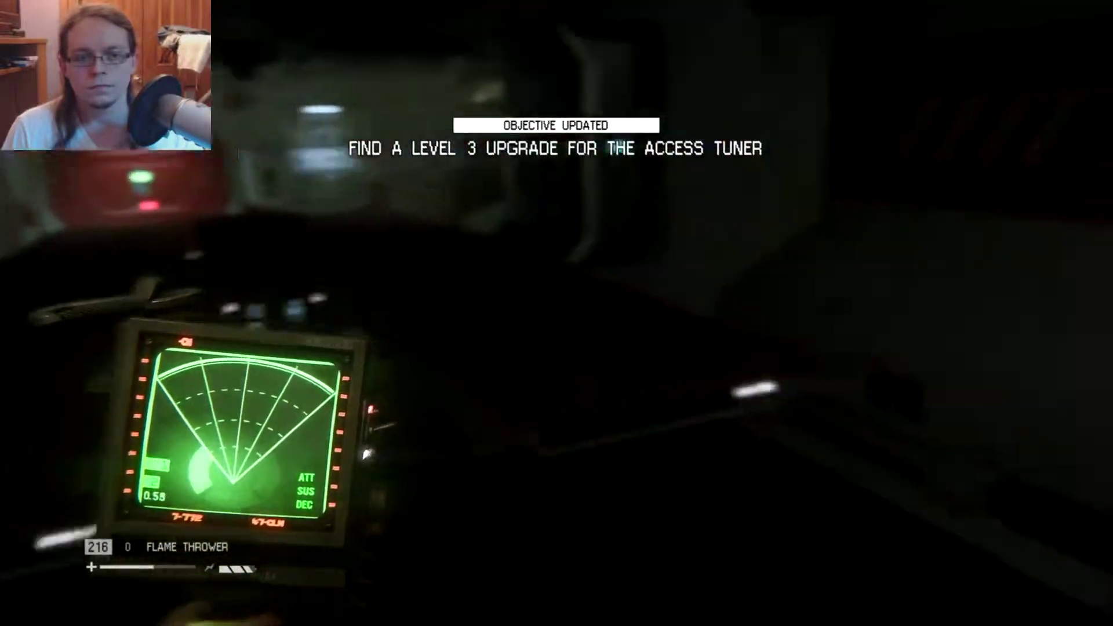
key("Tab")
key("w")
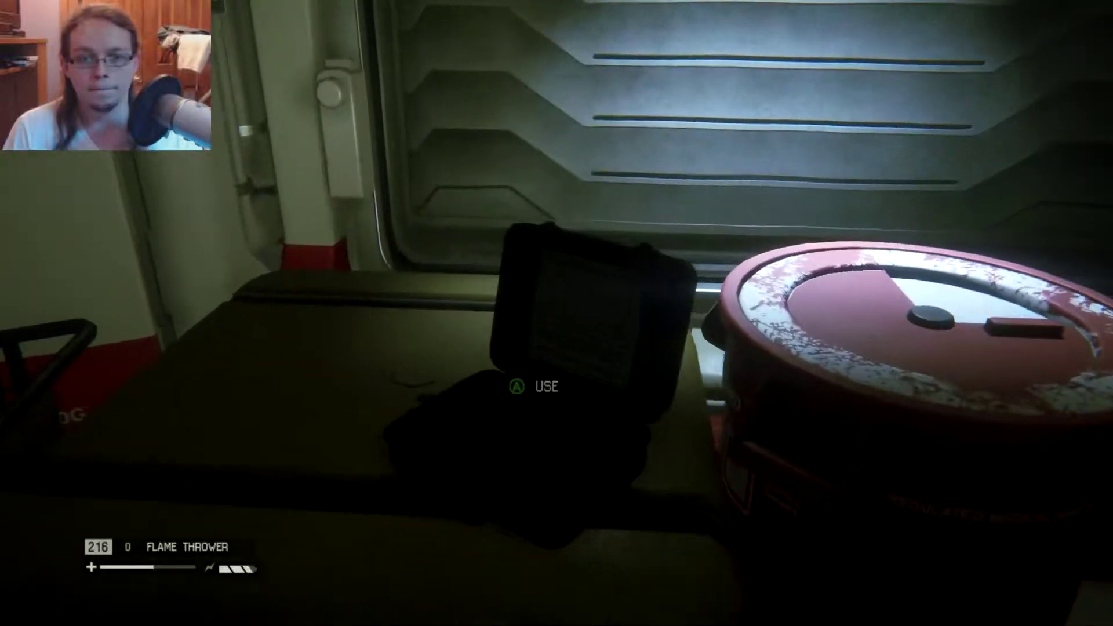
key("e")
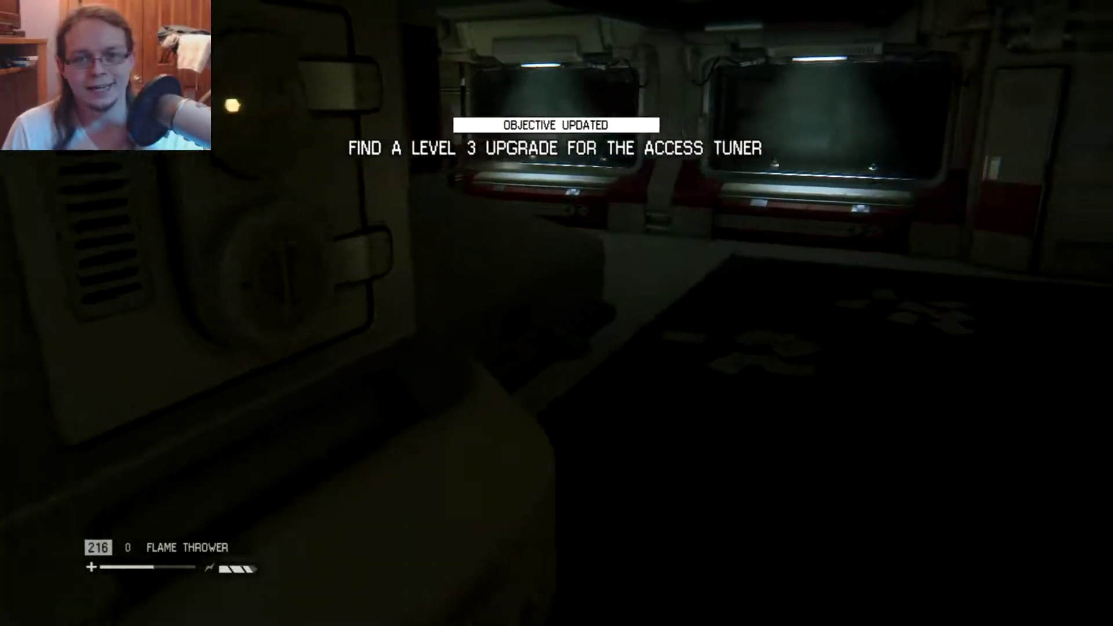
- Turn and torch the approaching android with flamethrower bursts to drive it away
key("Tab")
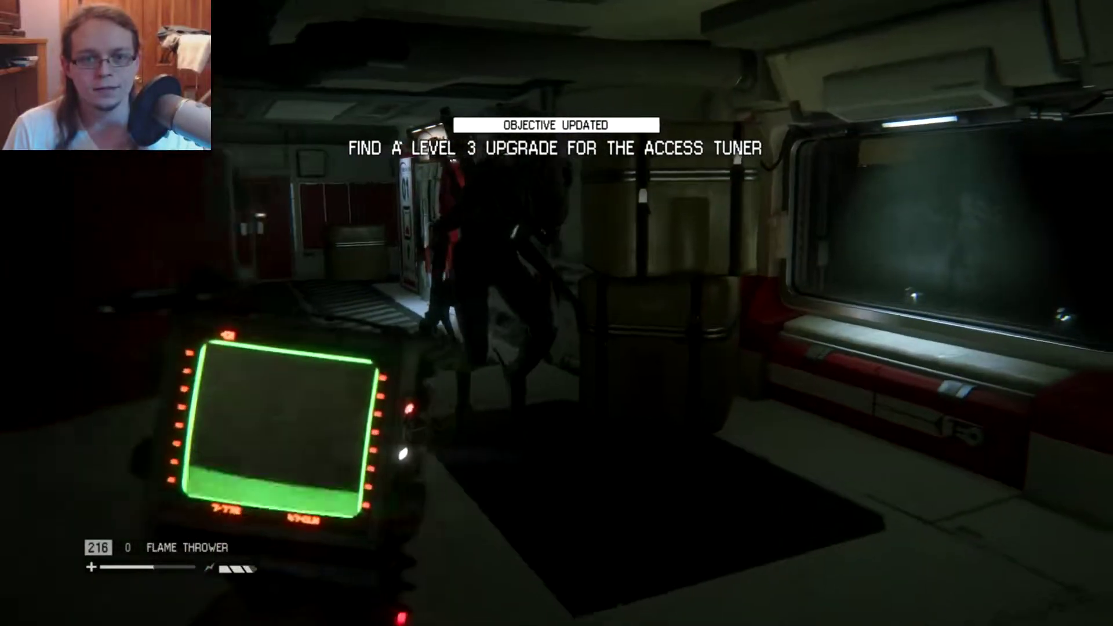
left_click(556, 313)
left_click_drag(556, 313, 557, 313)
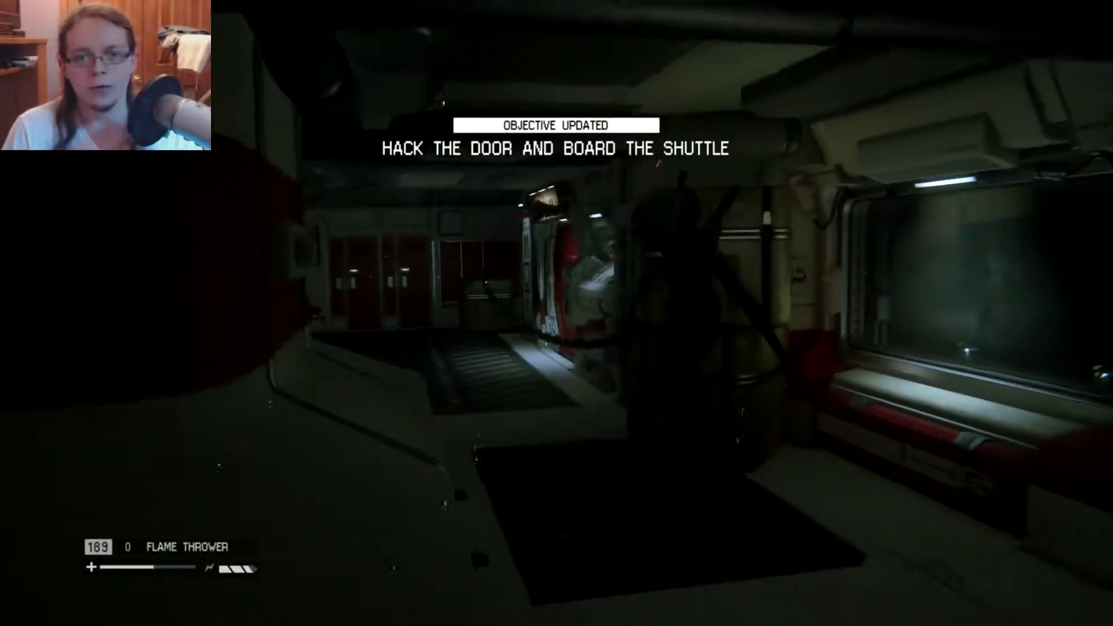
left_click_drag(557, 313, 556, 313)
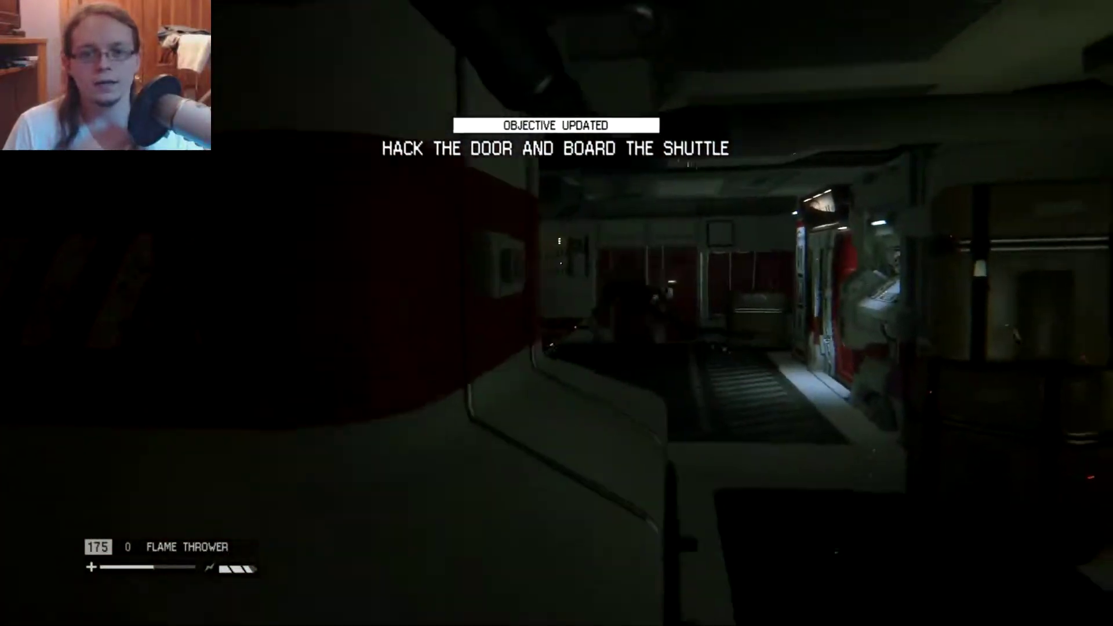
- Walk down the corridor and start hacking the red door's keypad
key("w")
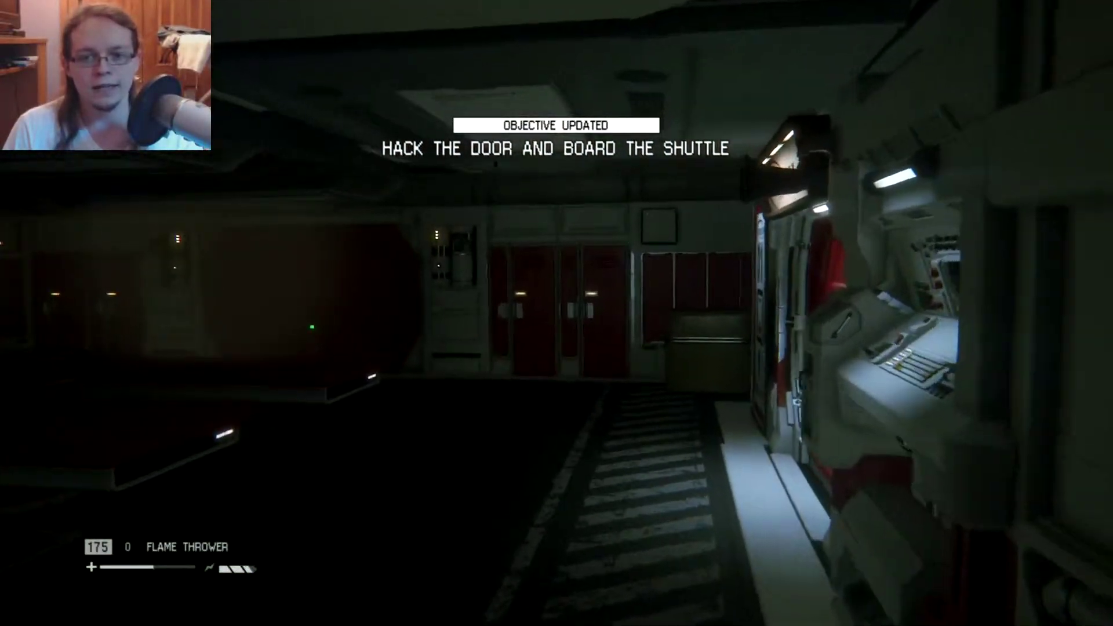
key("w")
key("e")
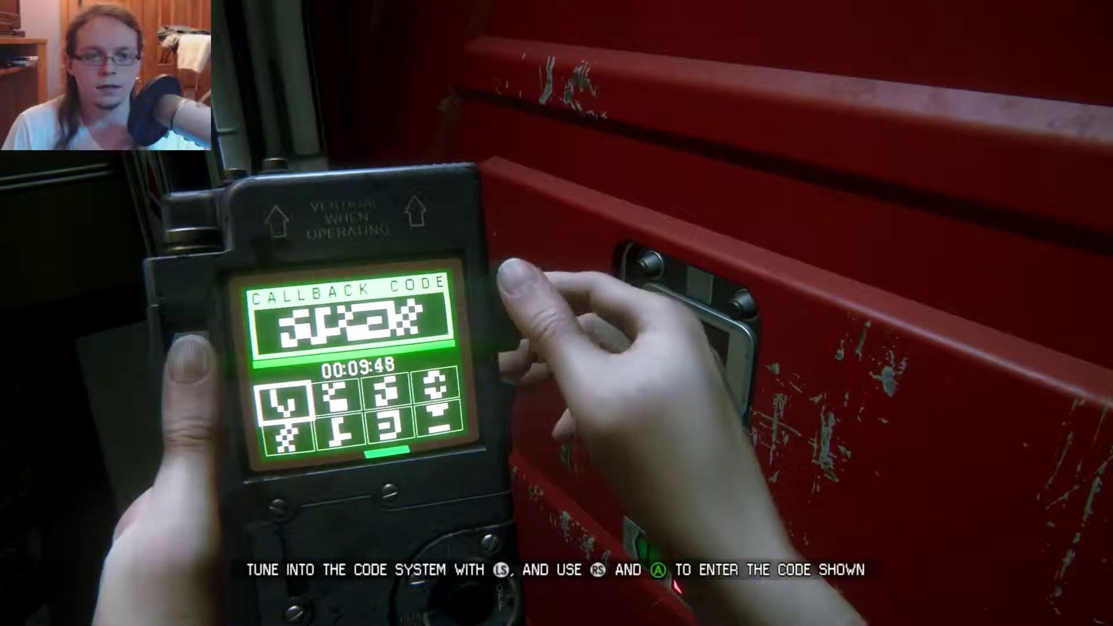
- Select each matching callback symbol on the Access Tuner until the code is accepted with zero detections
key("Right")
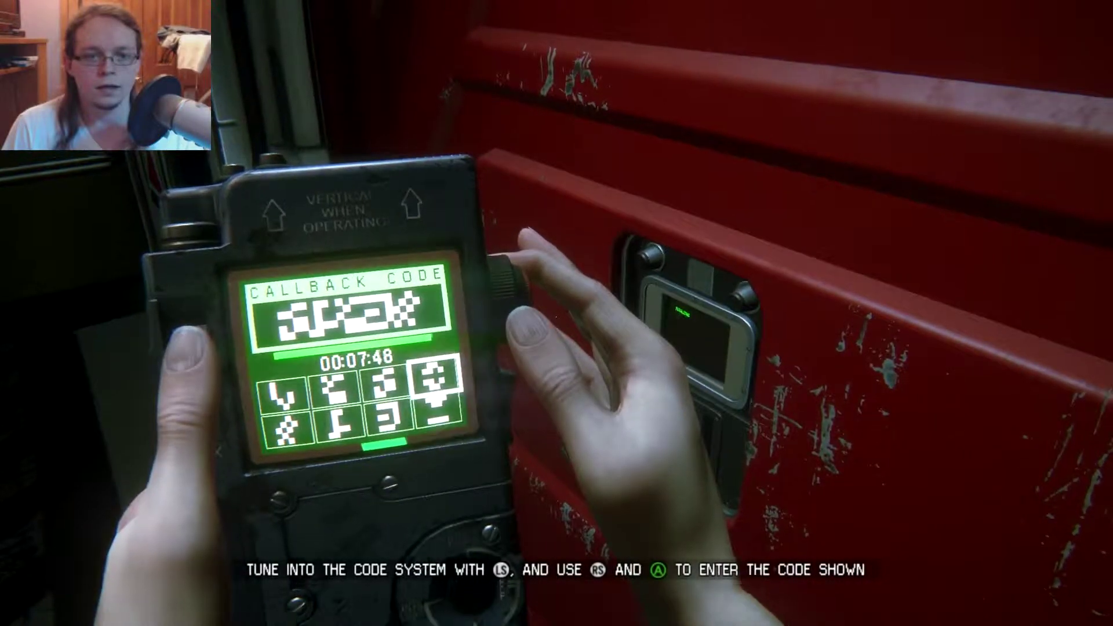
key("Left")
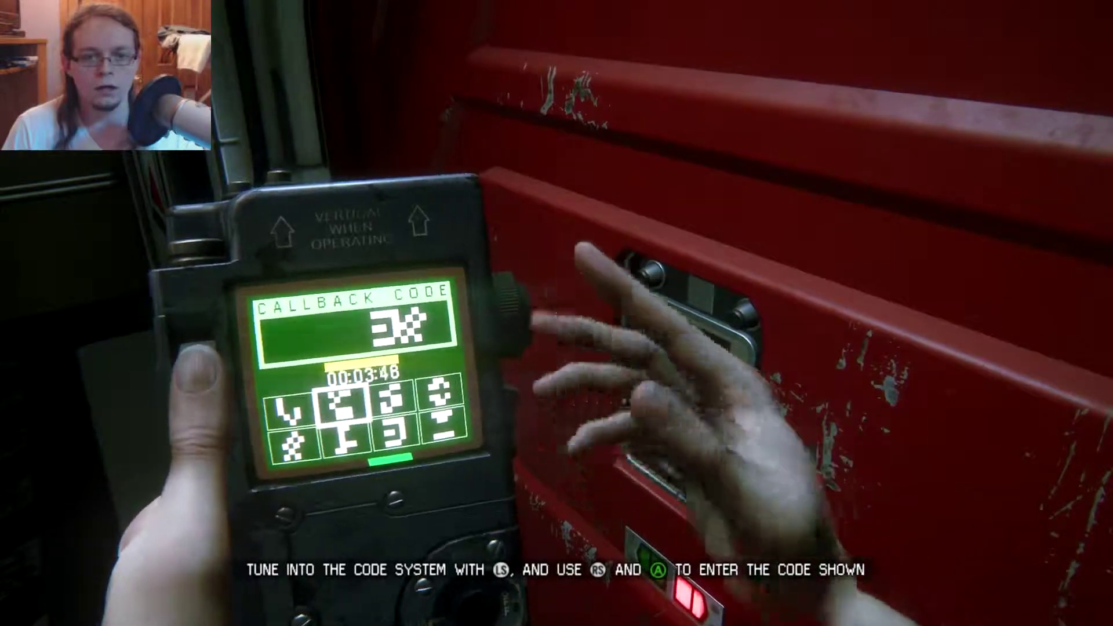
key("Down")
key("Right")
key("Right")
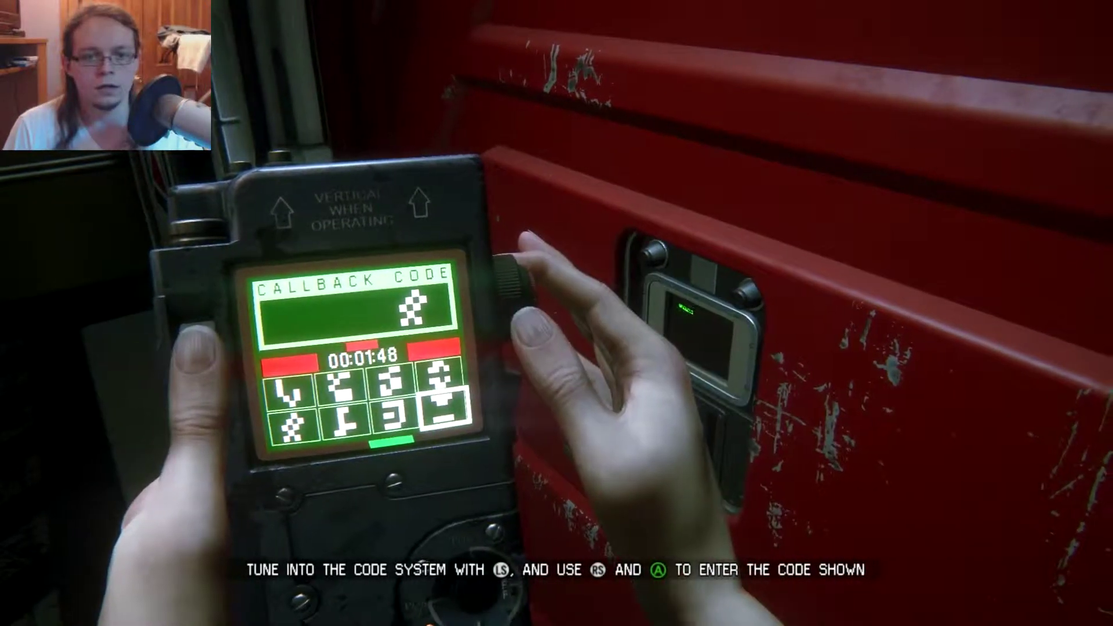
key("Return")
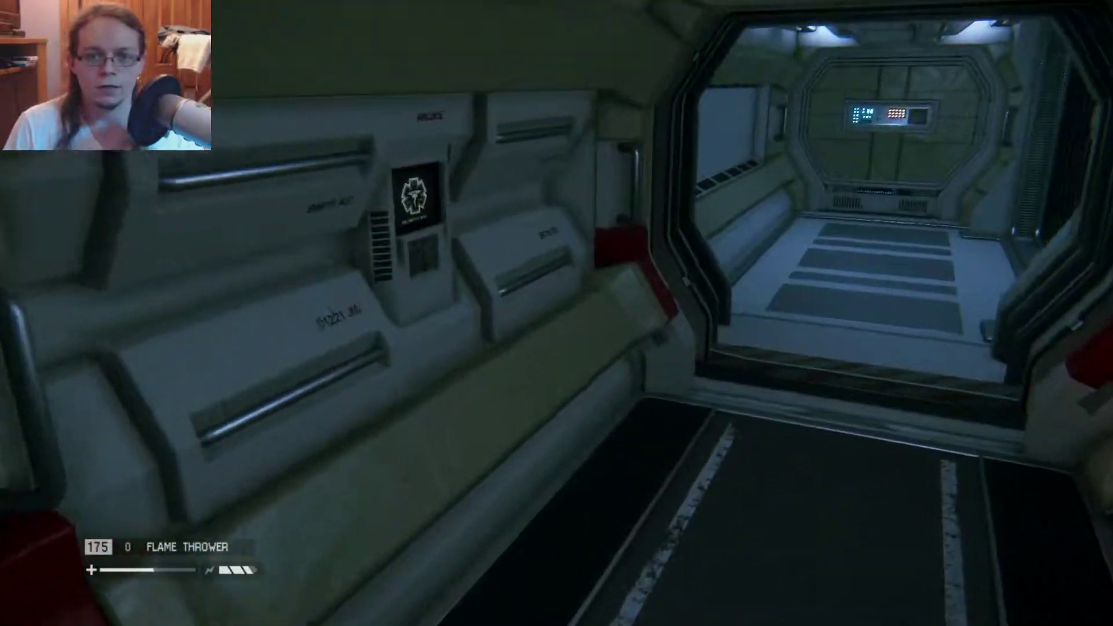
- Walk through the opened red door and into the shuttle cabin
key("Tab")
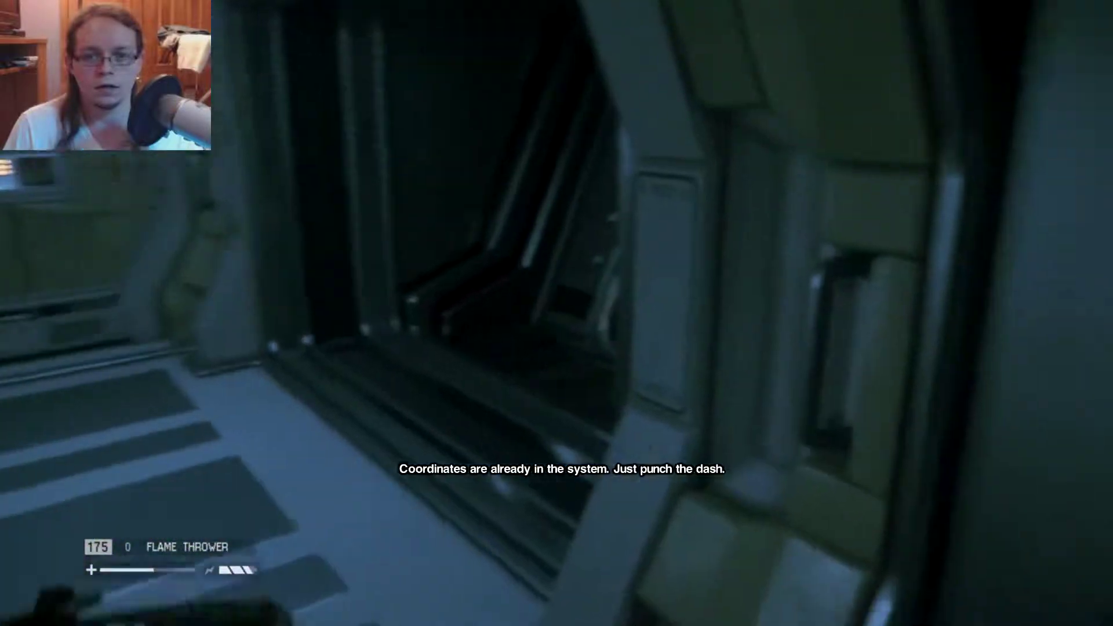
key("w")
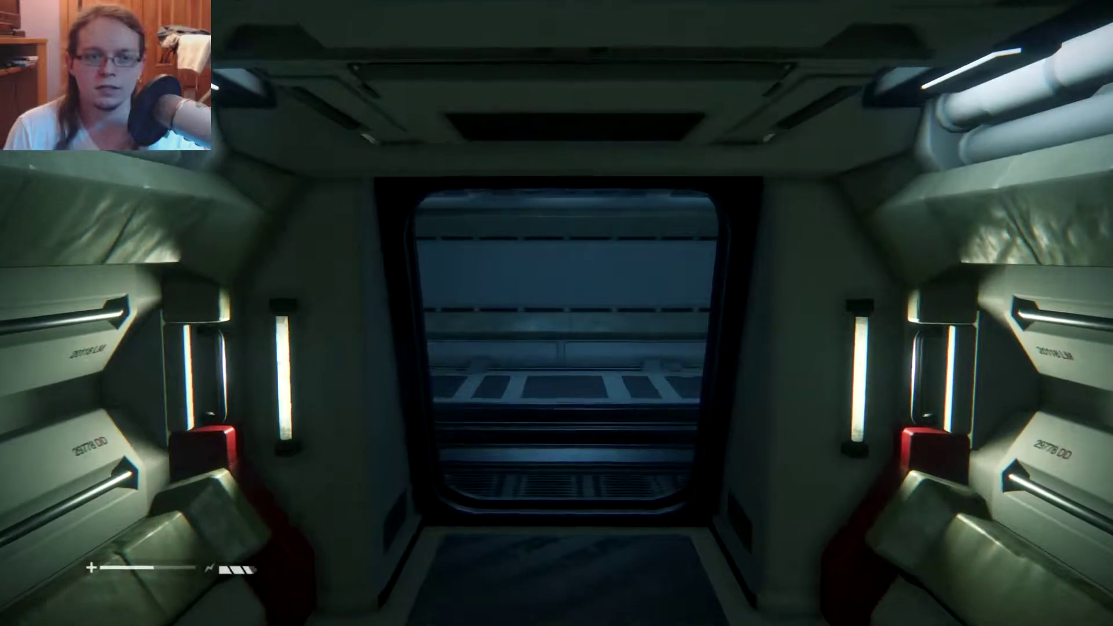
- Walk along the padded shuttle corridor to the open hatch overlooking the docking area
key("w")
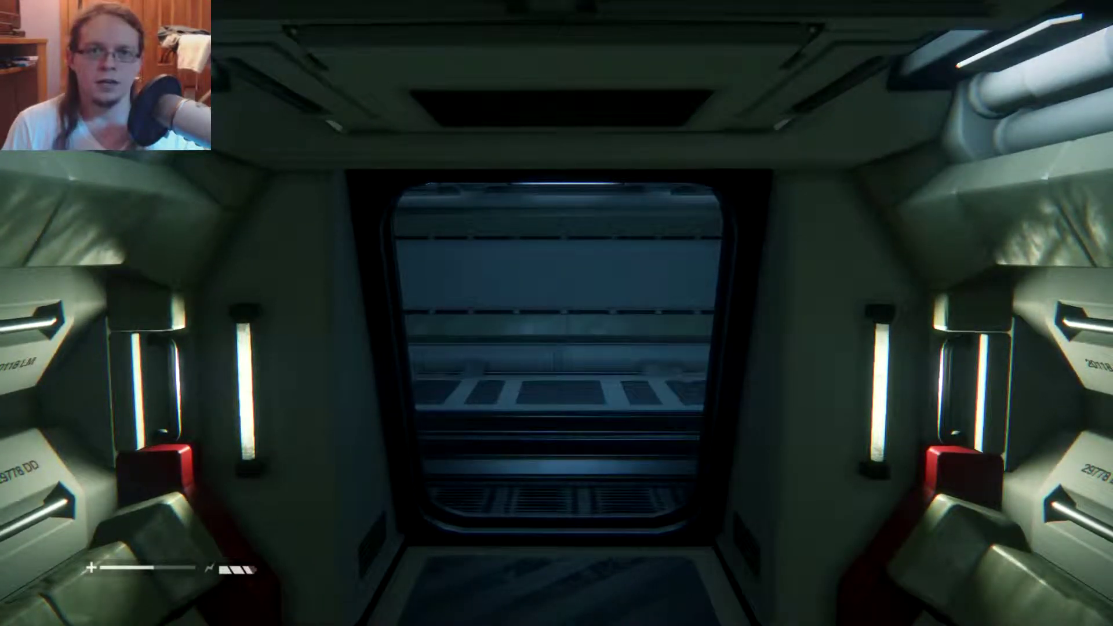
key("w")
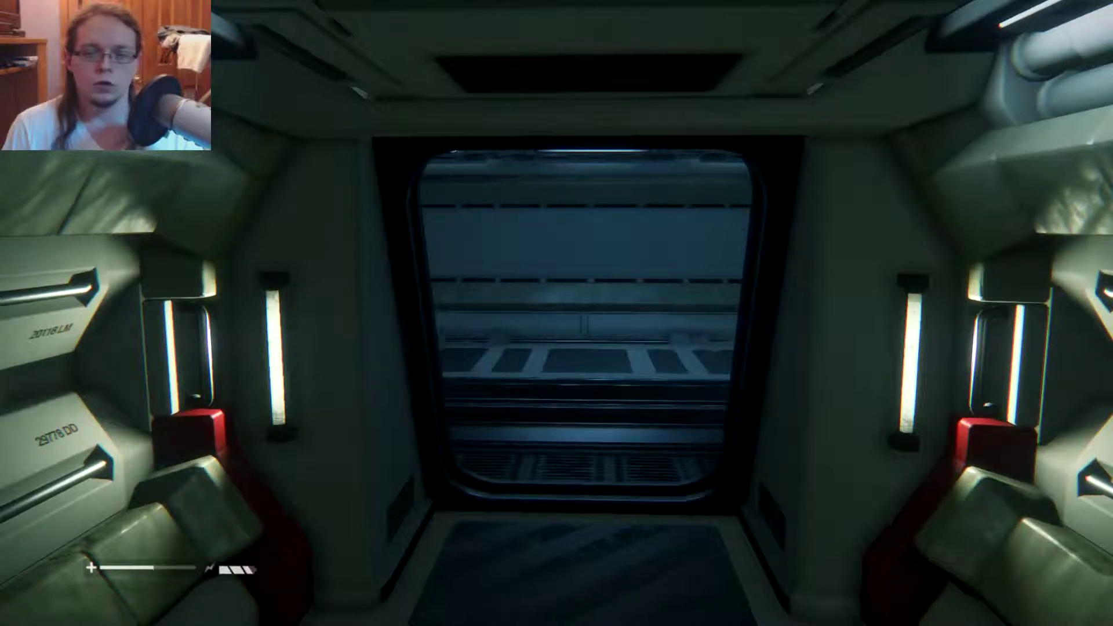
key("s")
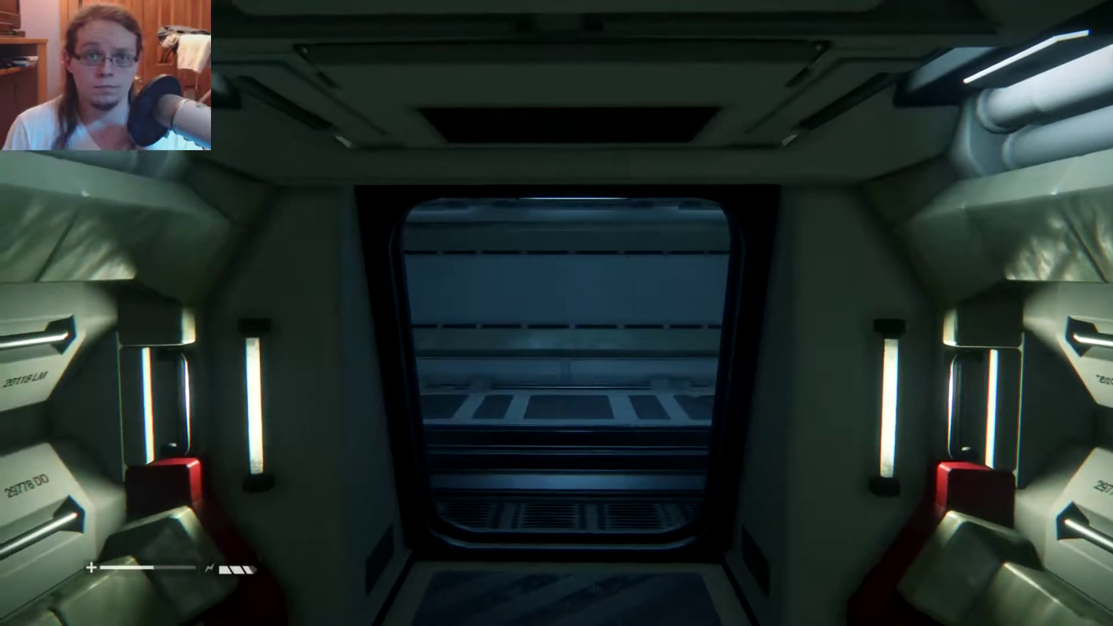
key("w")
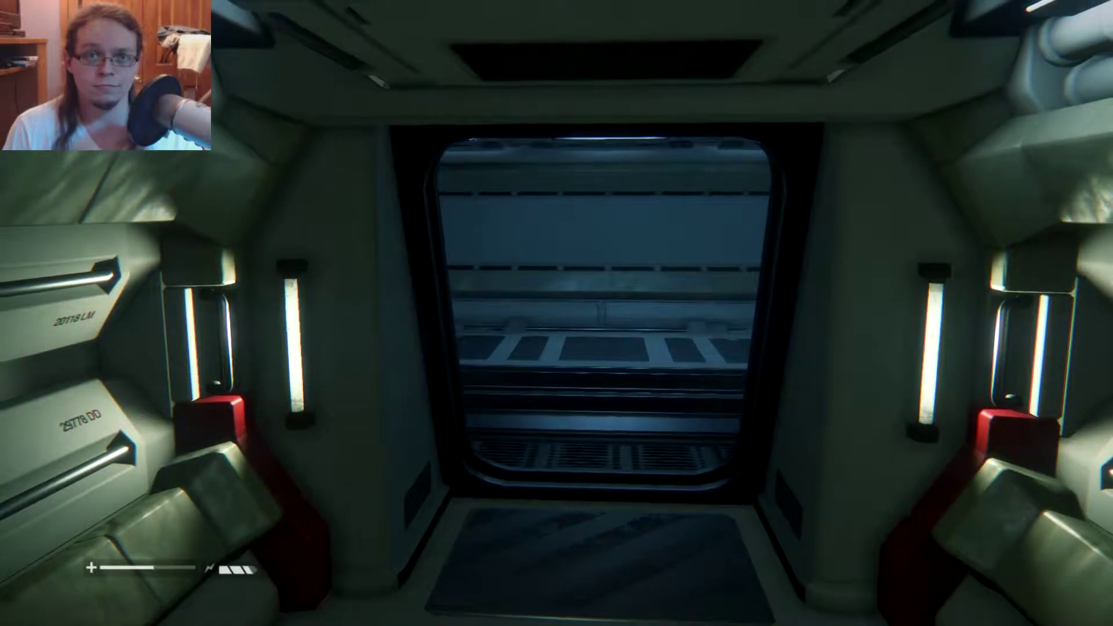